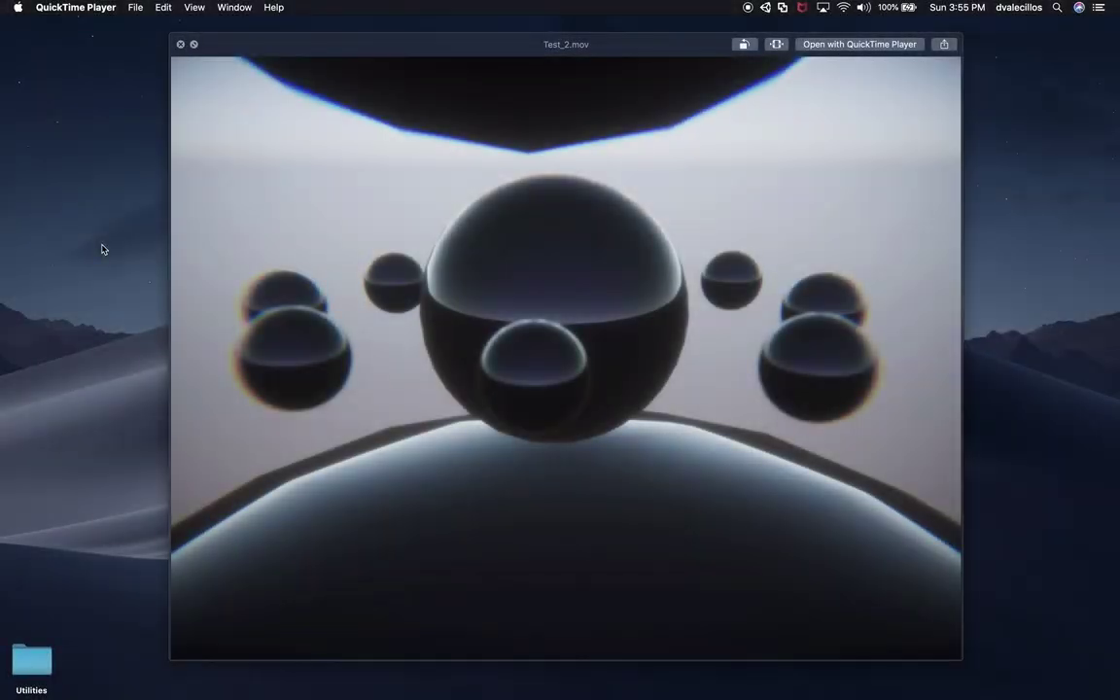
Preview Test_2.mov from the desktop and scrub ahead to about 02:10 before closing the preview
mouse_move(509, 265)
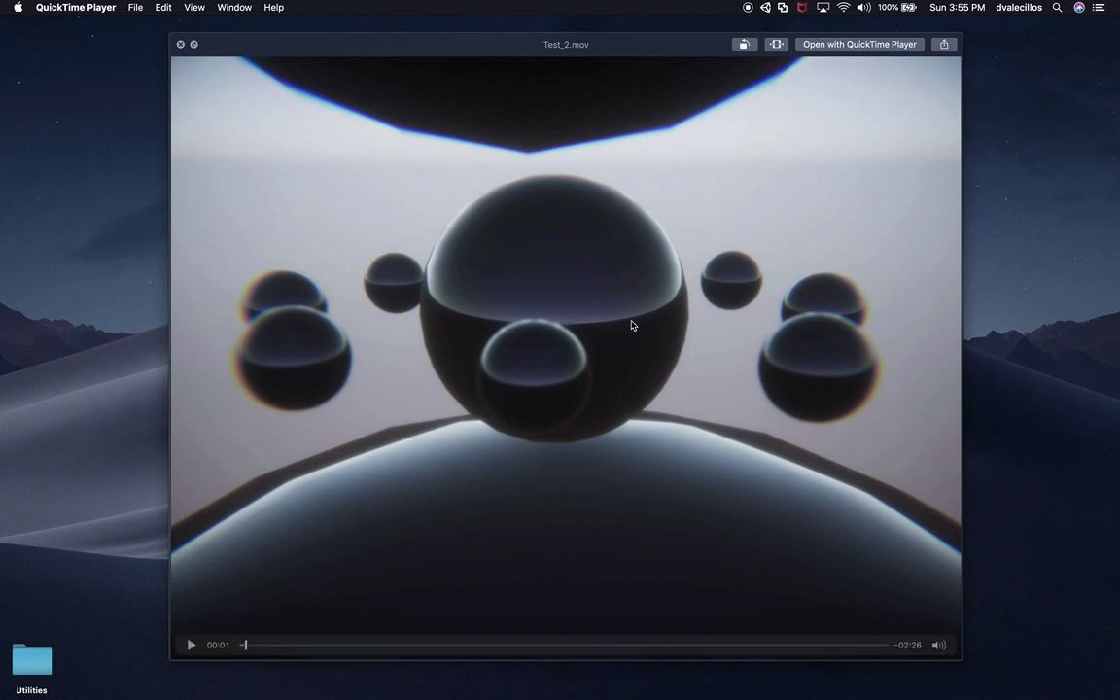
key(space)
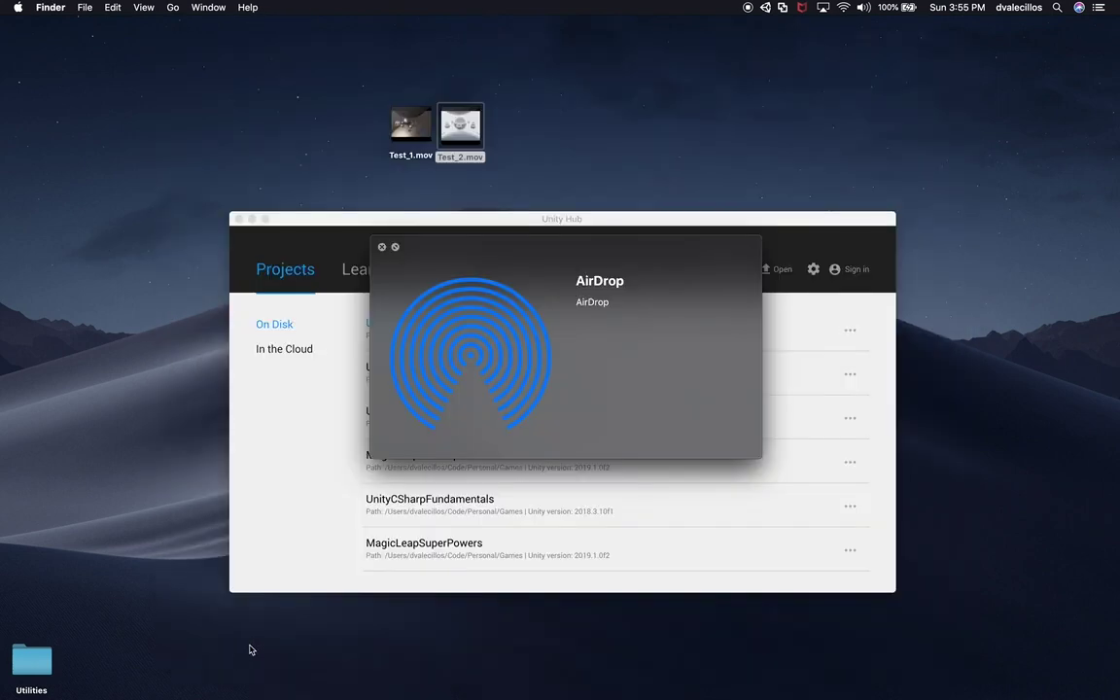
click(501, 127)
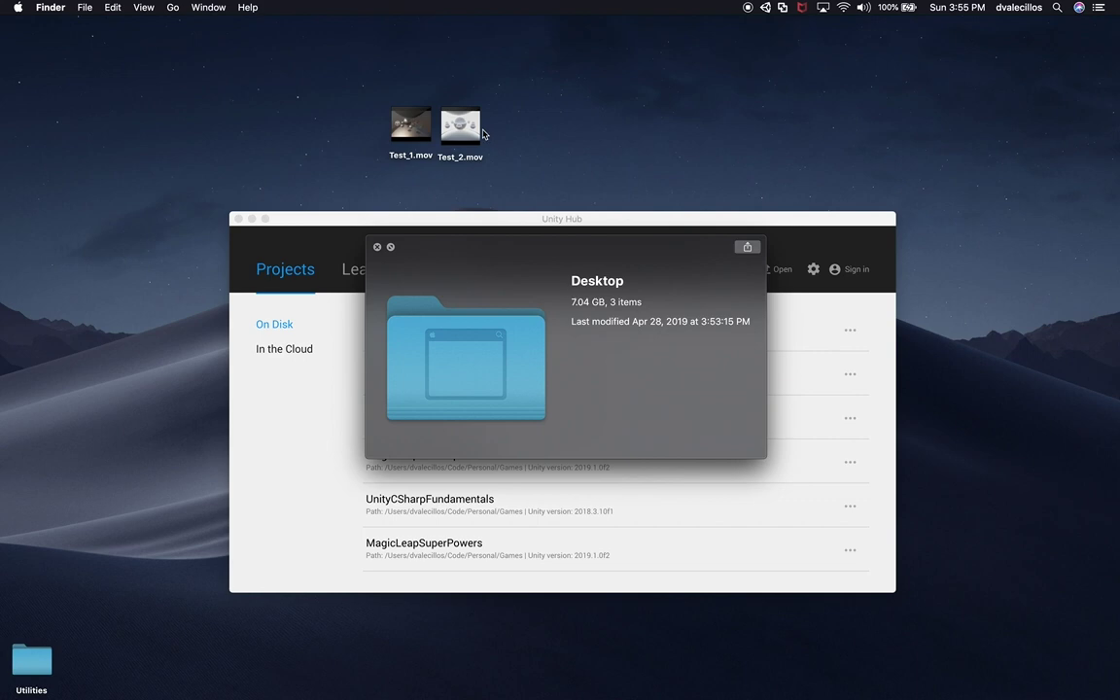
click(468, 137)
click(192, 644)
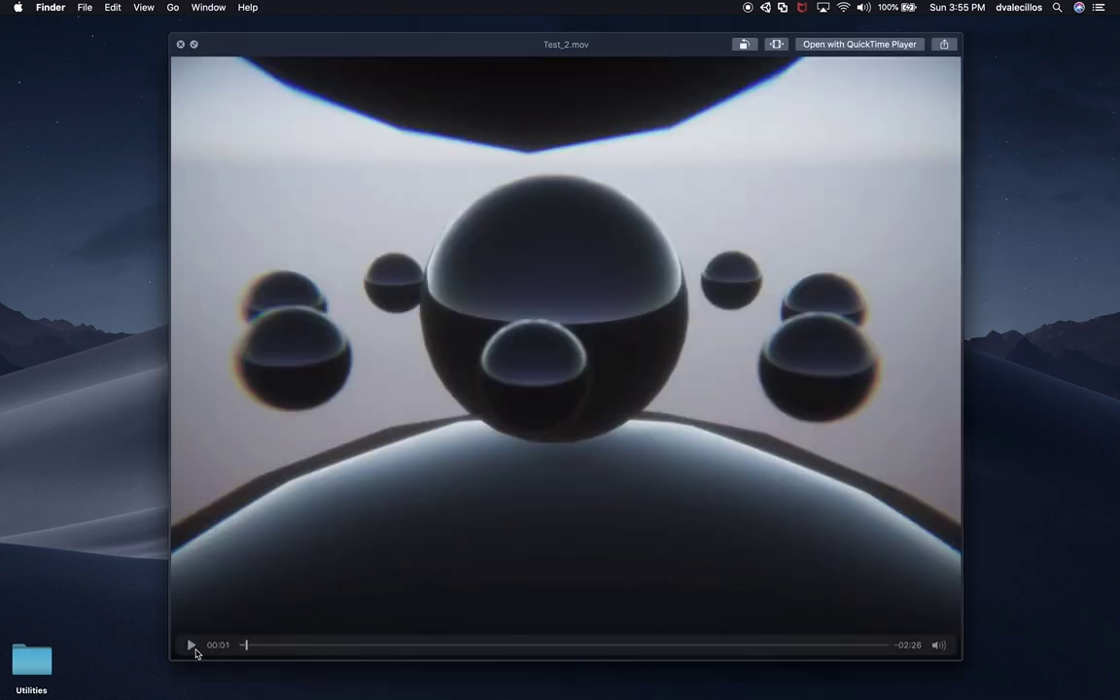
drag(244, 645, 818, 650)
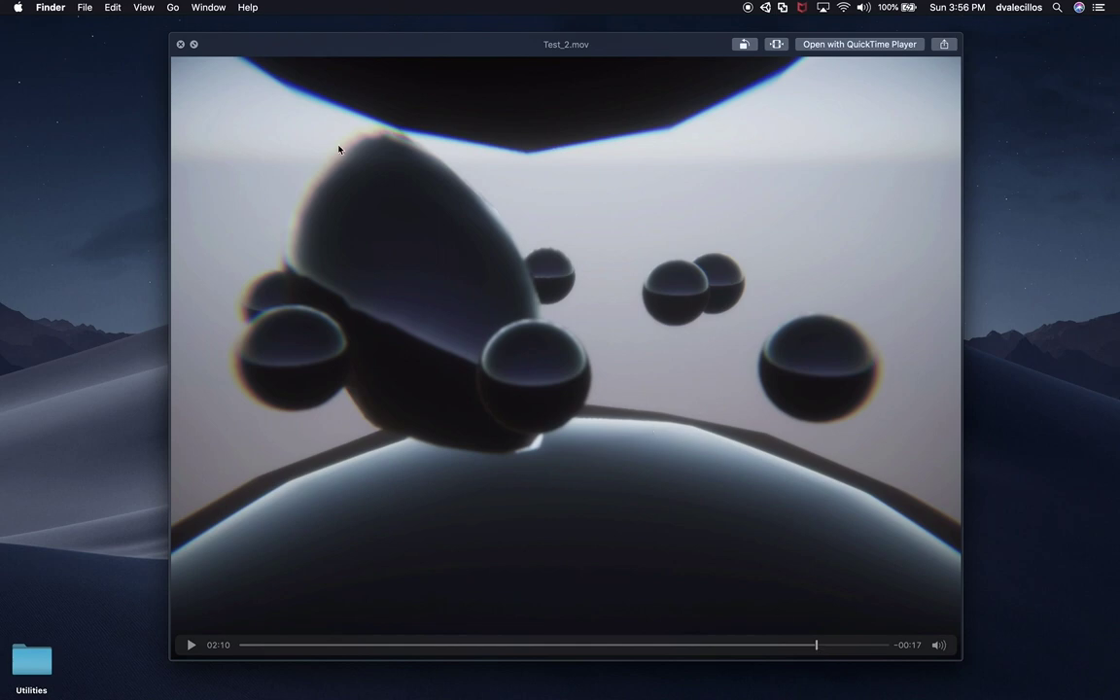
click(180, 43)
Start a new project in Unity Hub and name it UnityClothEffectHDRP
drag(421, 221, 424, 144)
click(520, 110)
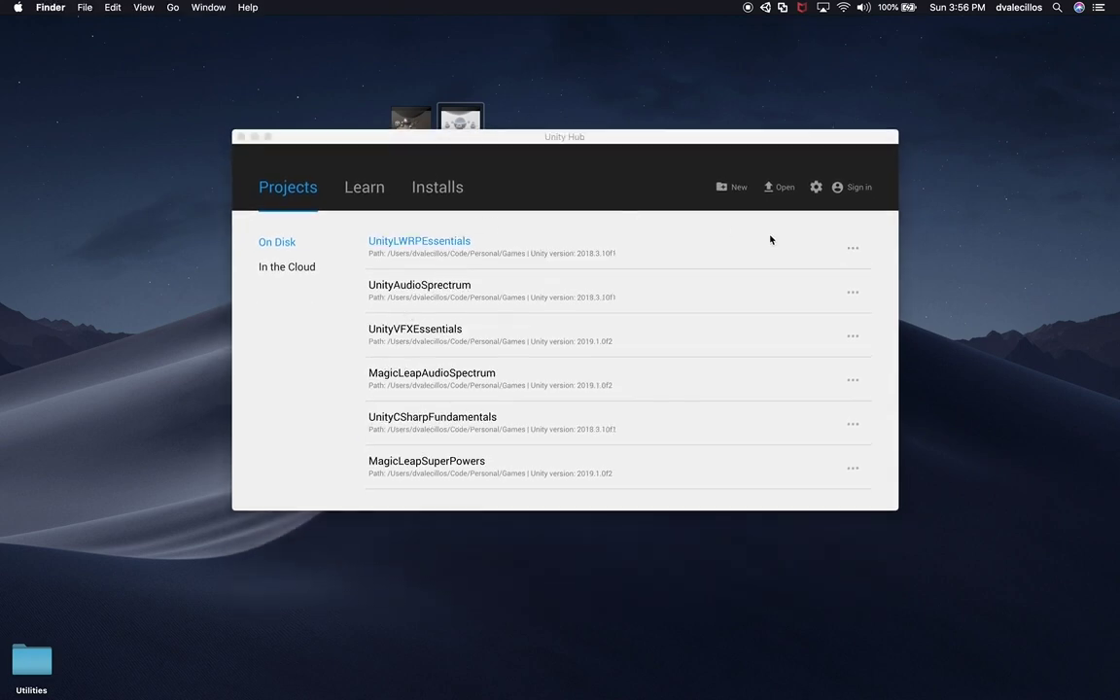
click(731, 186)
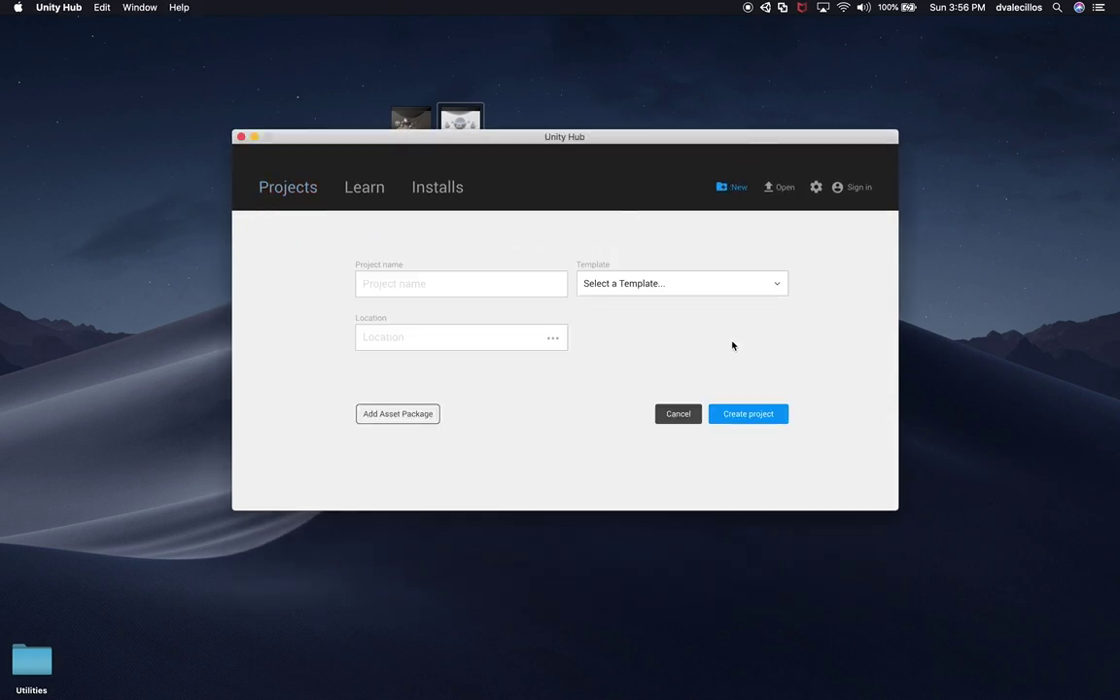
drag(452, 284, 360, 284)
text(Un)
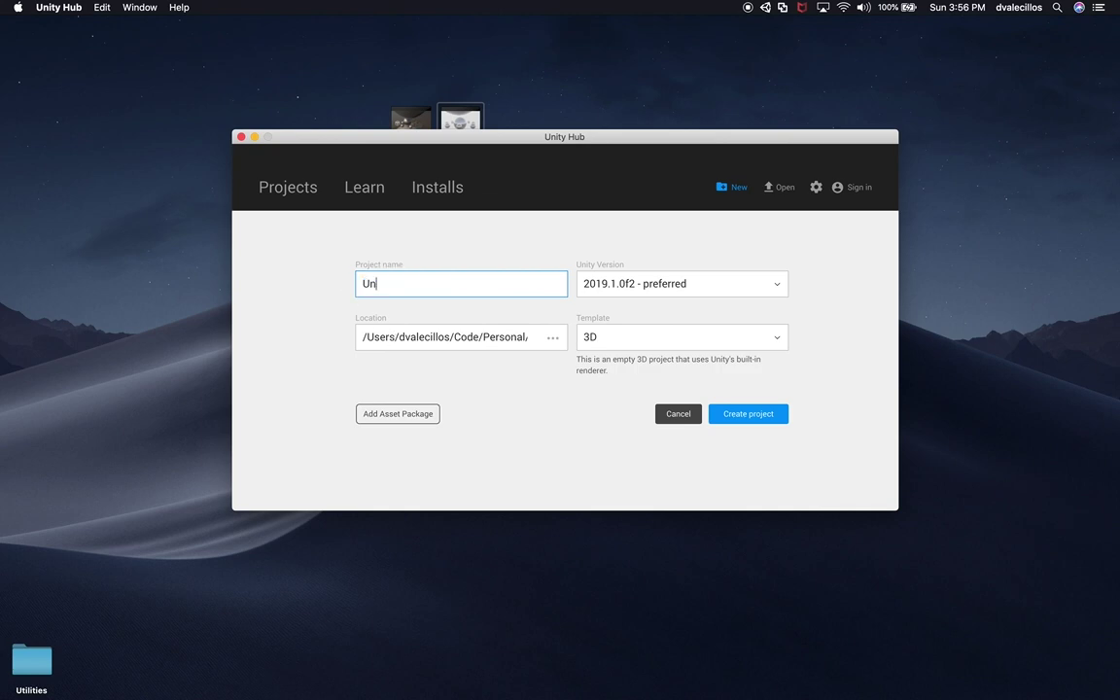
text(ityClothEffectHDRP)
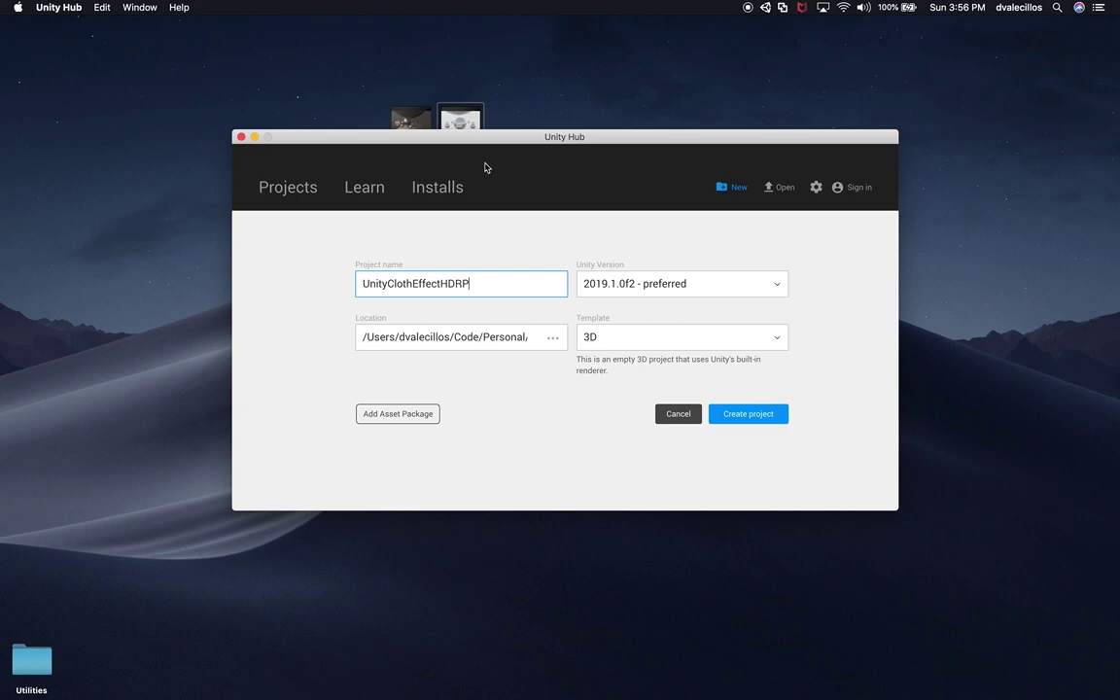
Choose the High-Definition RP (Preview) template and create the project
drag(499, 138, 529, 146)
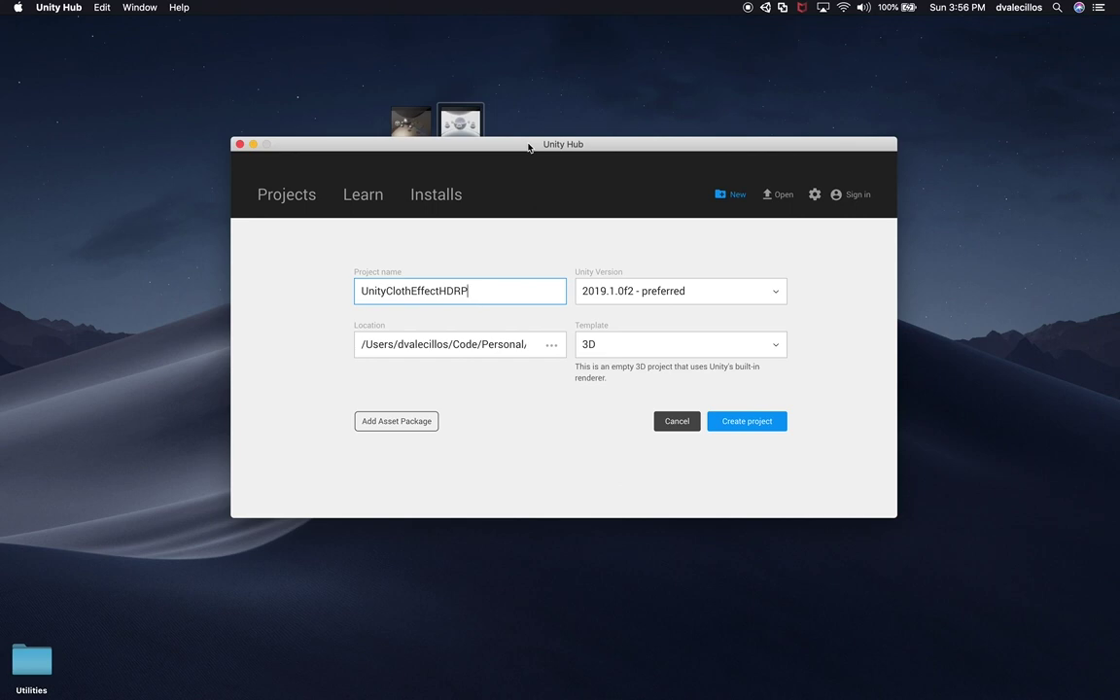
drag(513, 344, 517, 333)
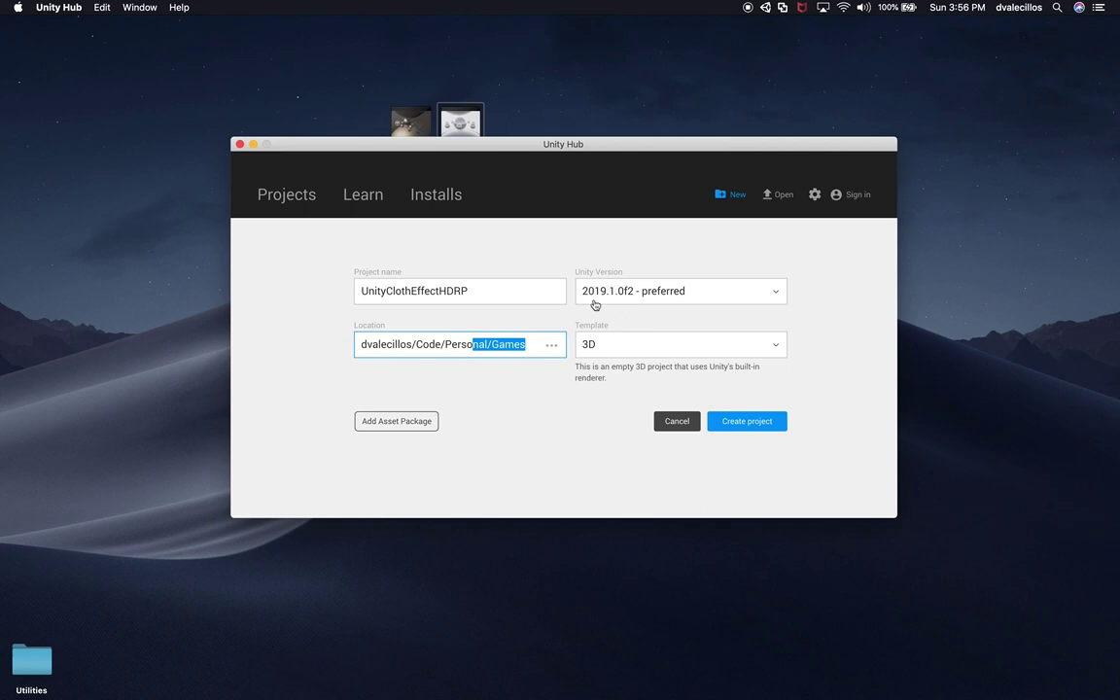
click(670, 343)
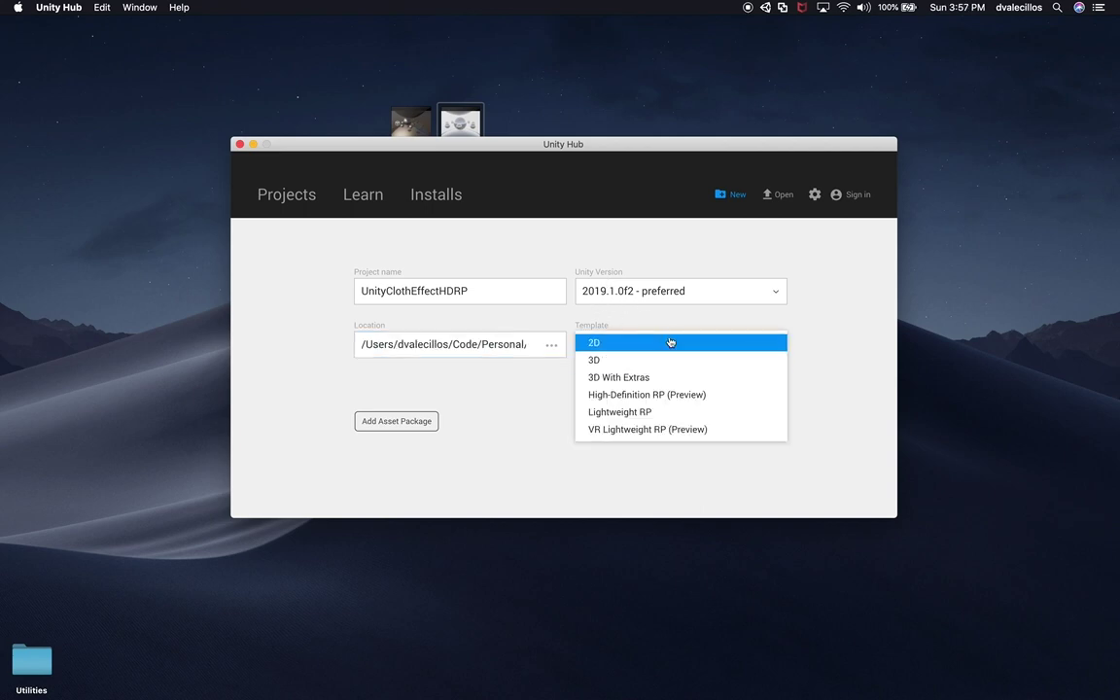
click(648, 399)
click(731, 423)
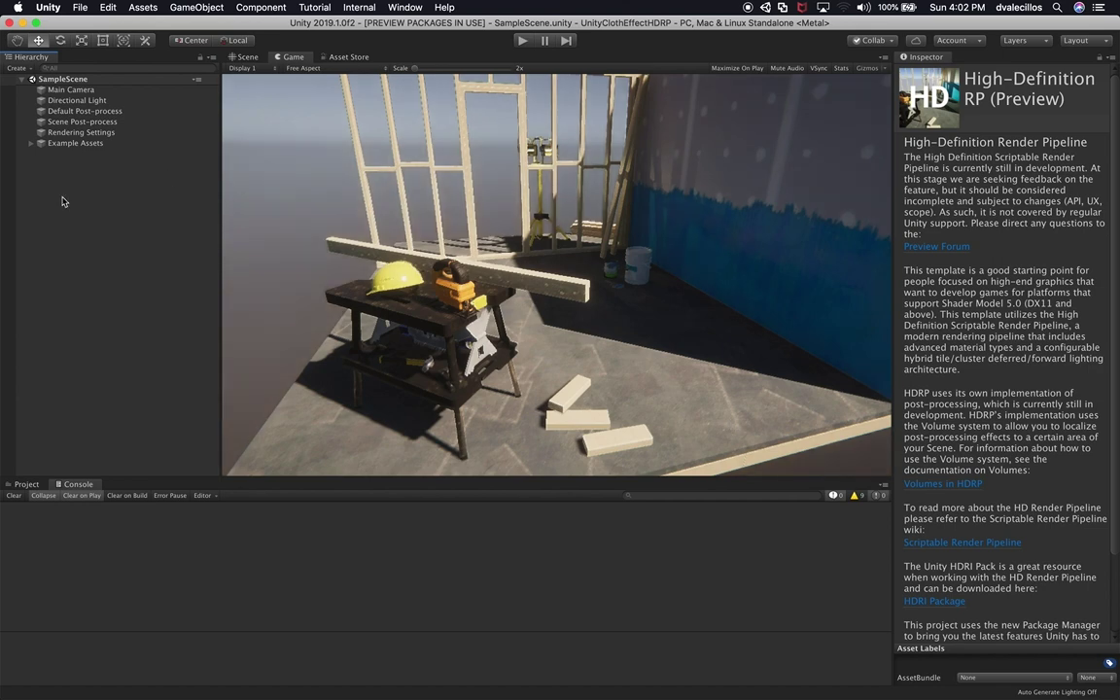
Delete the Example Assets object from SampleScene
click(74, 151)
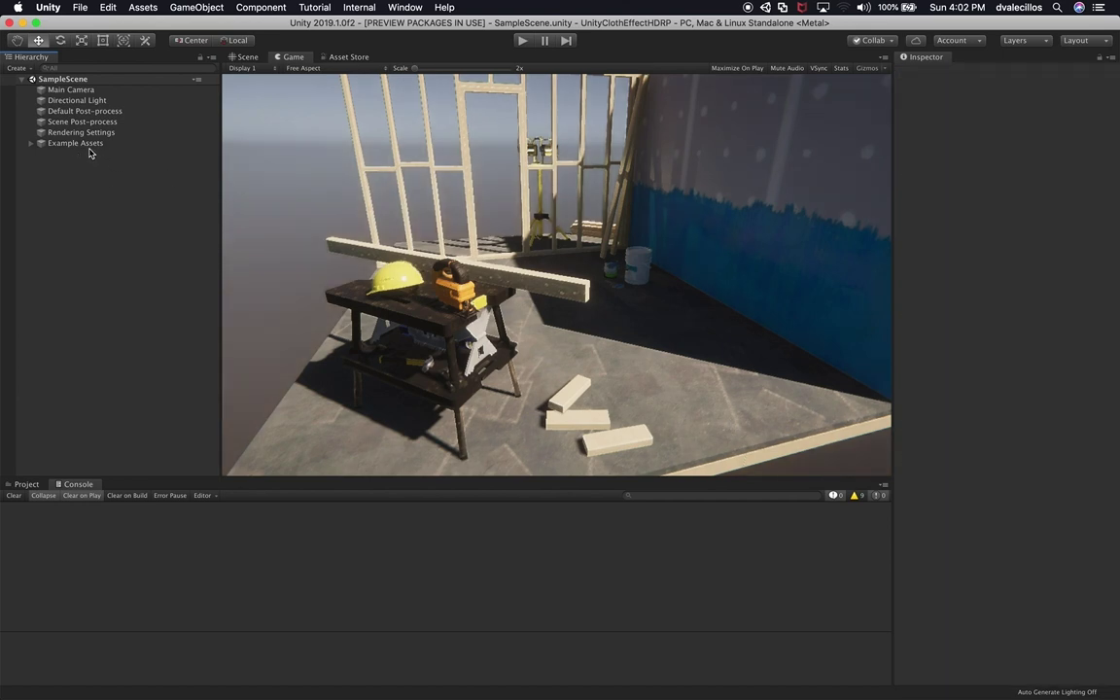
click(88, 146)
key(super+BackSpace)
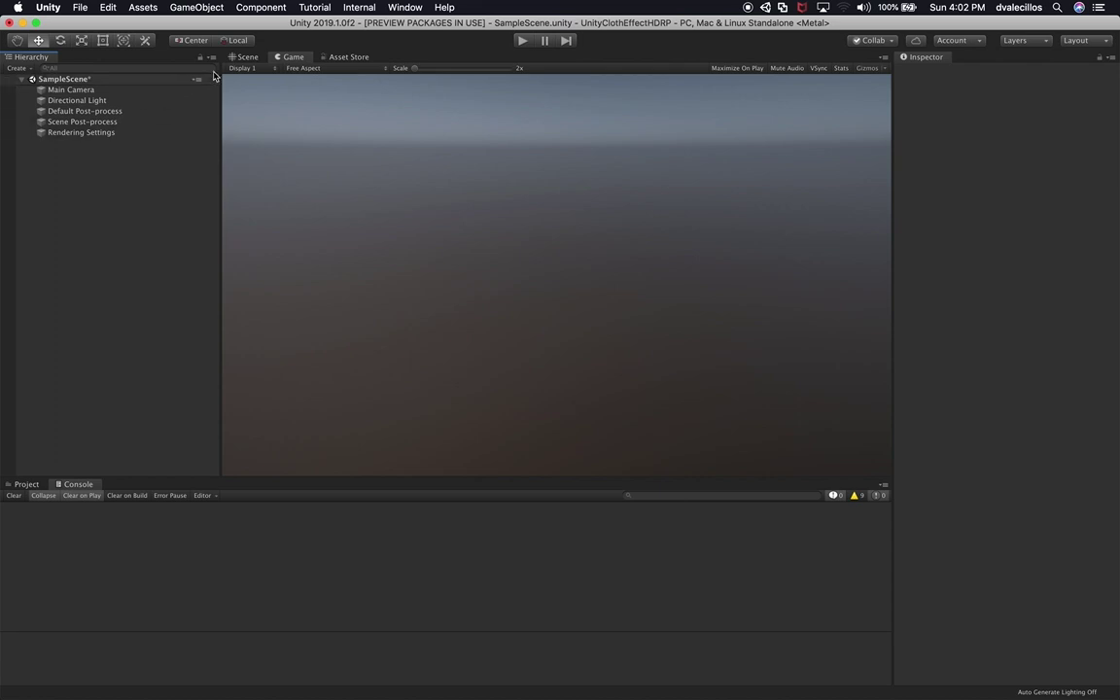
Show the Scene view, add a 3D sphere to SampleScene and select it
click(243, 57)
scroll(582, 268, up, 5)
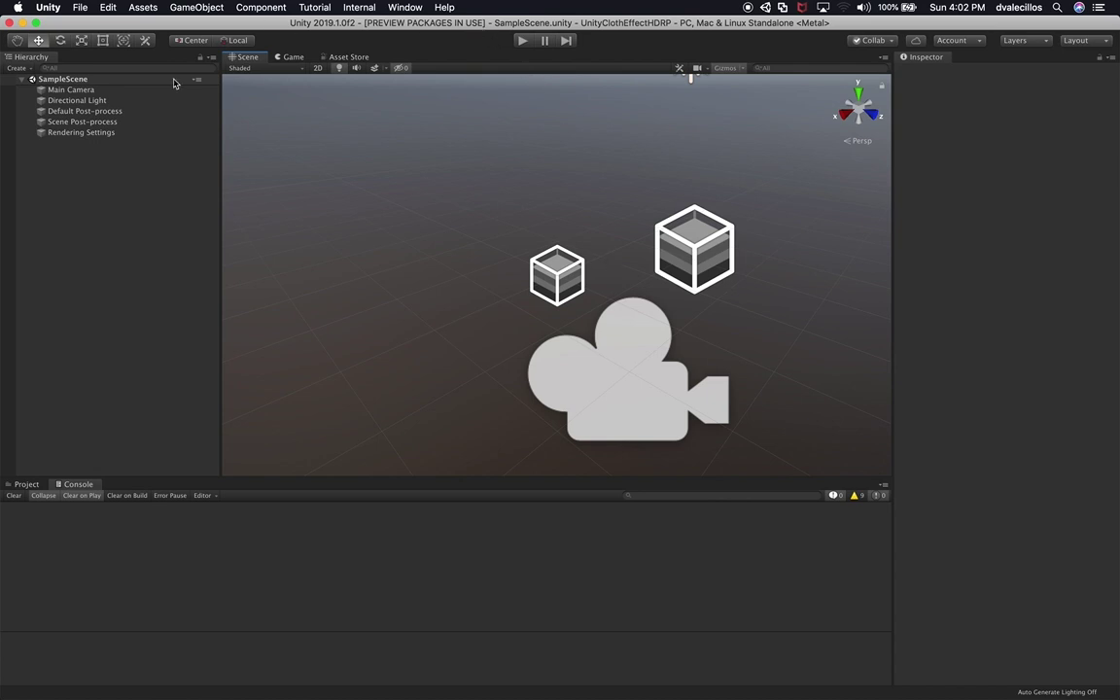
right_click(93, 215)
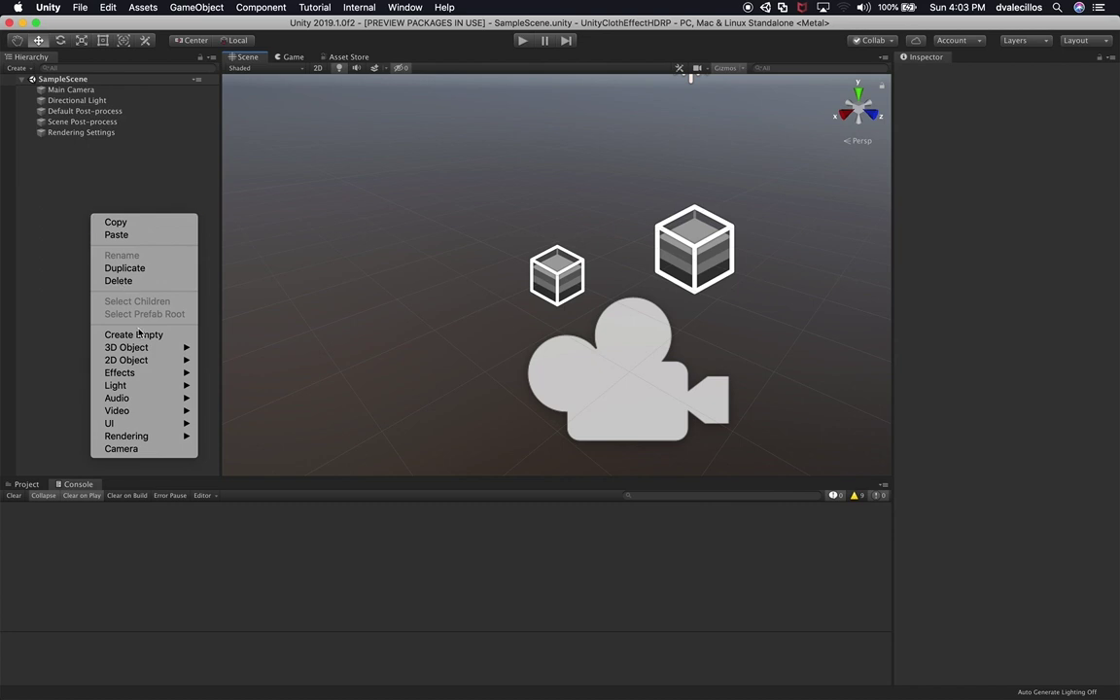
mouse_move(139, 348)
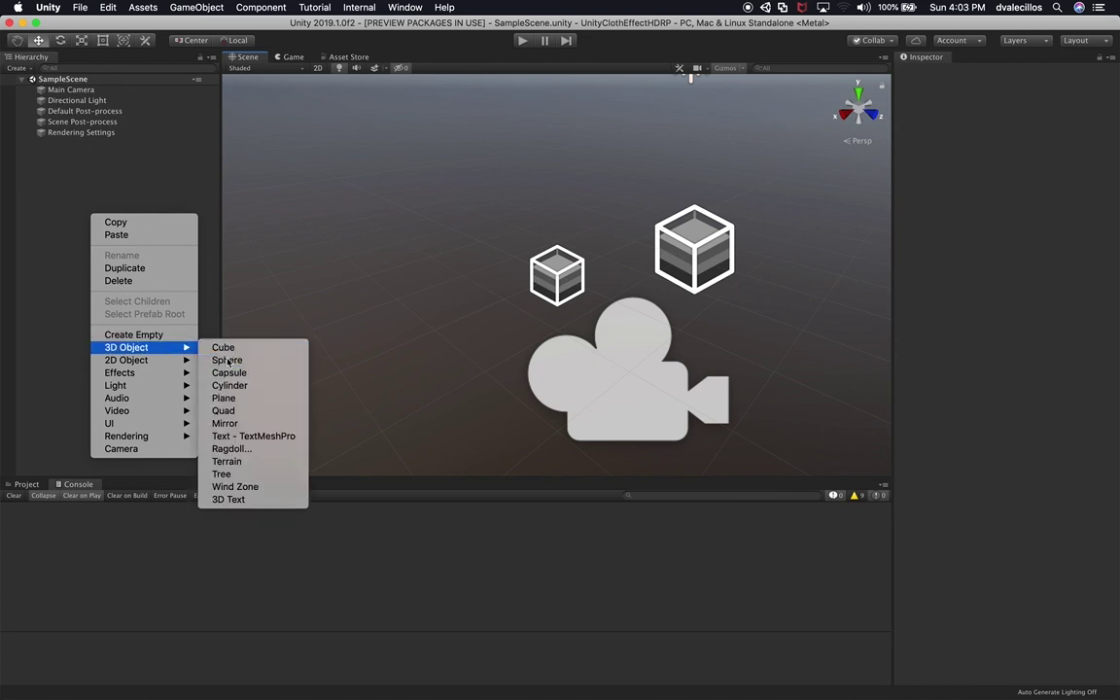
click(227, 359)
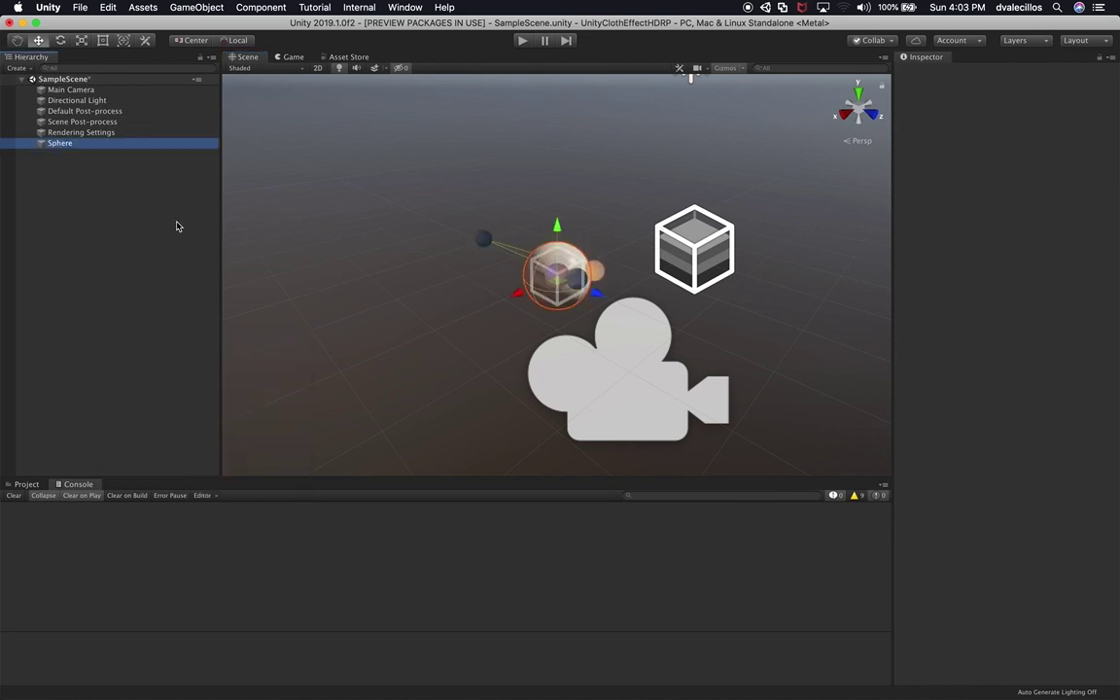
click(91, 165)
click(549, 274)
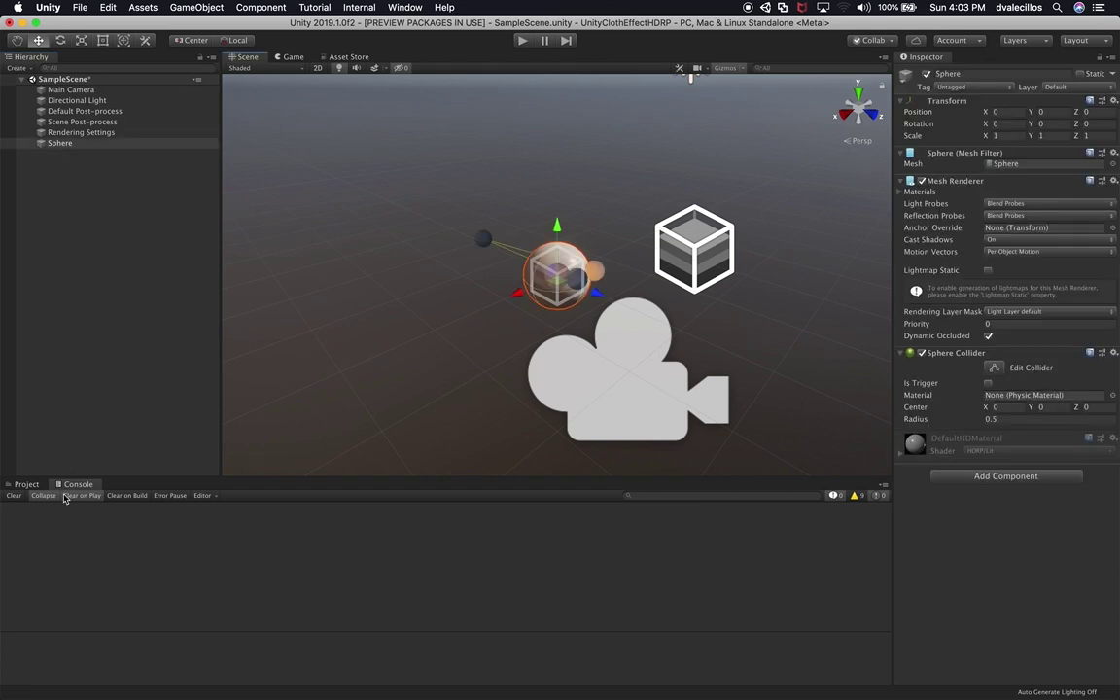
Create a folder named Materials in the project's Assets
click(19, 484)
right_click(227, 616)
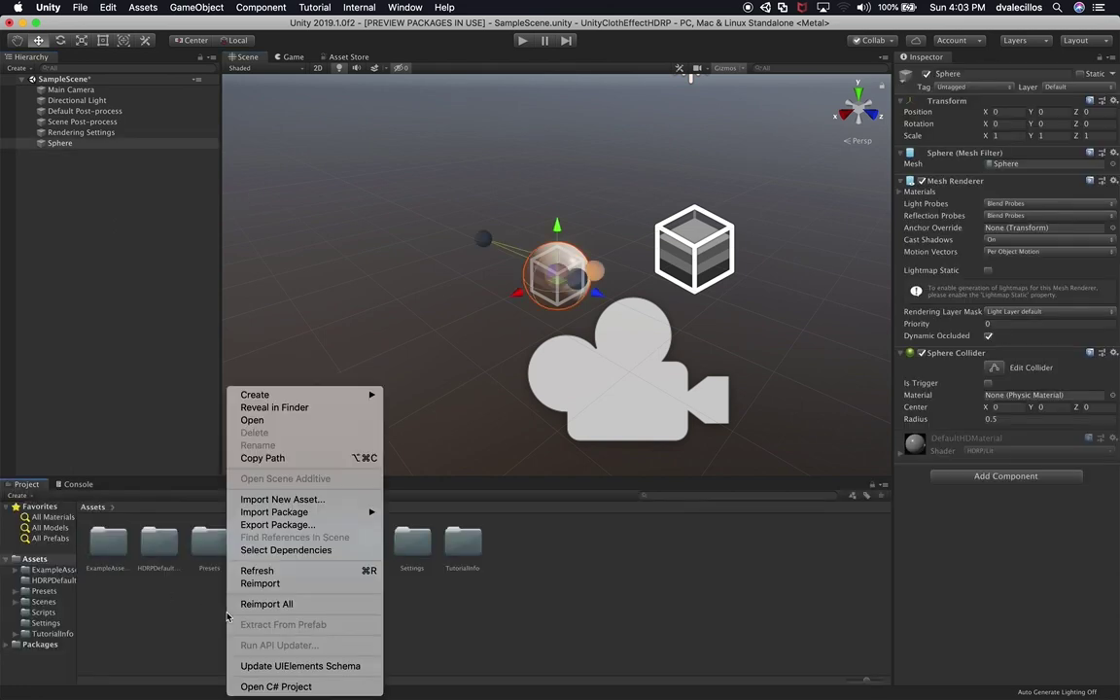
mouse_move(268, 395)
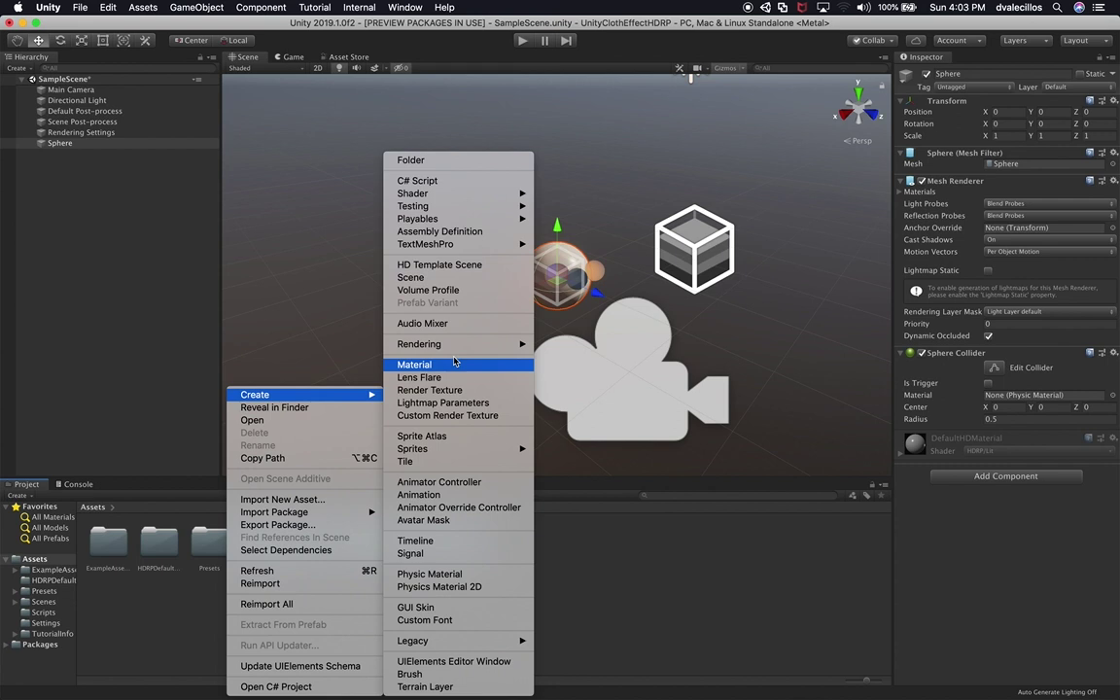
click(482, 162)
text(Materials)
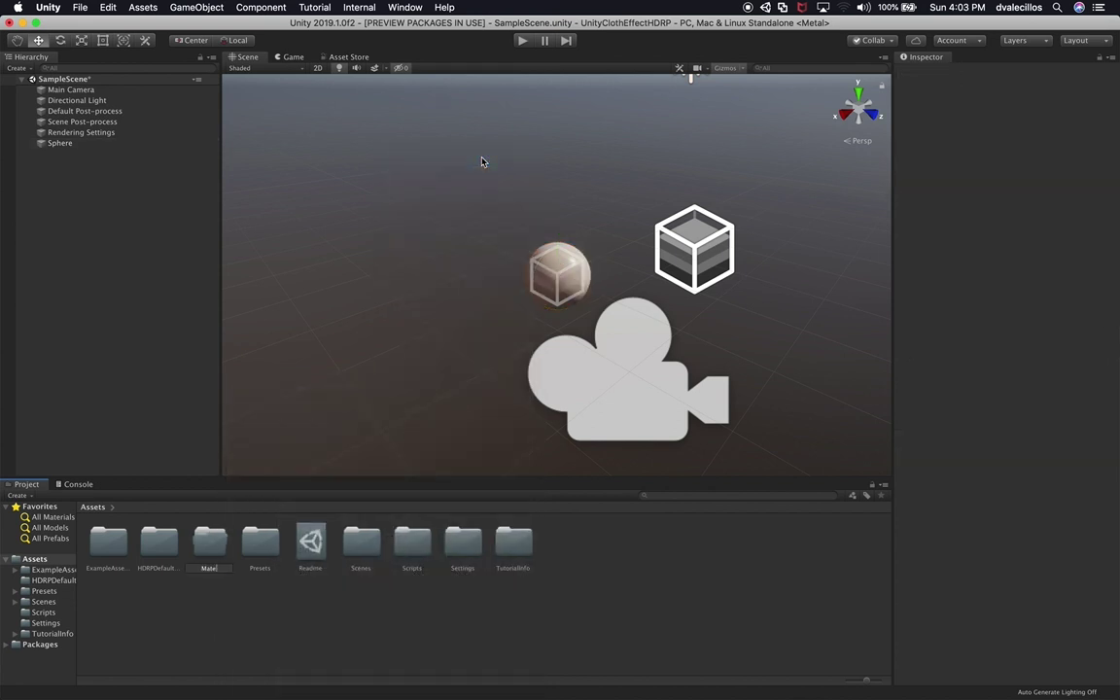
key(Return)
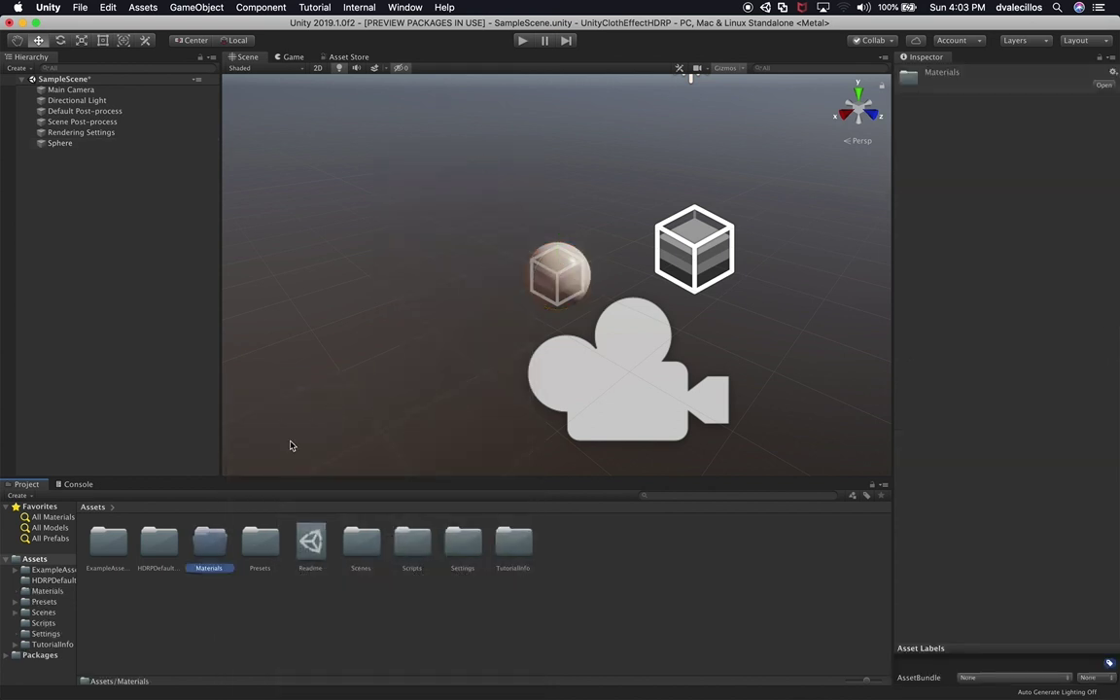
Create a material named Metal inside the Materials folder and assign it to the sphere
double_click(209, 541)
right_click(268, 560)
mouse_move(331, 395)
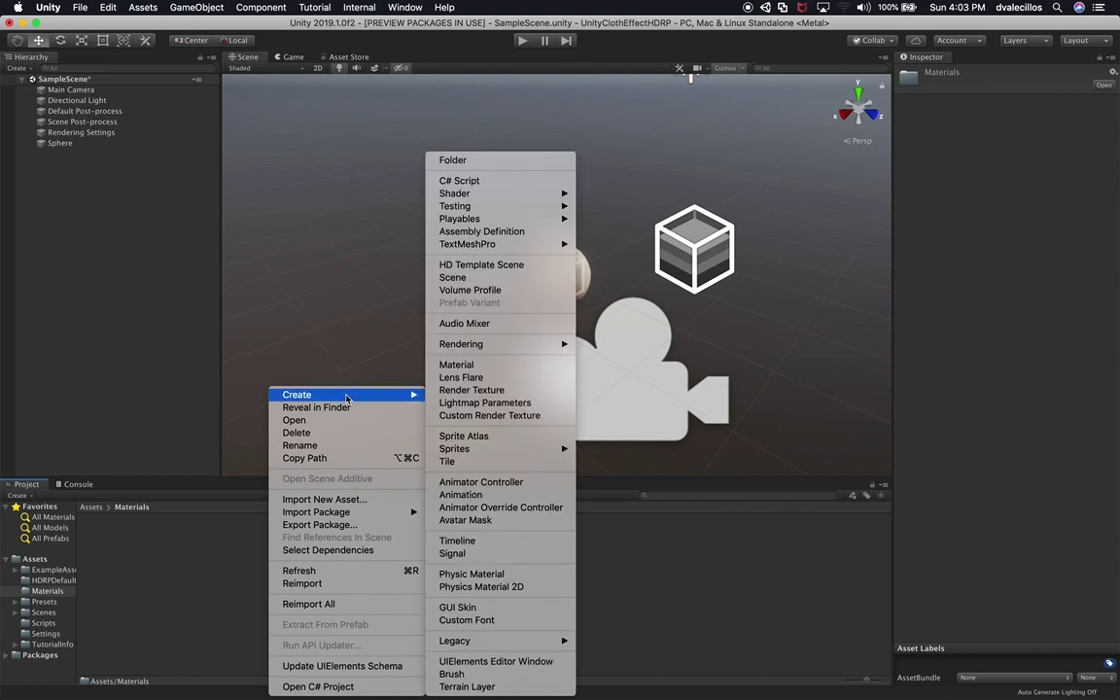
mouse_move(541, 218)
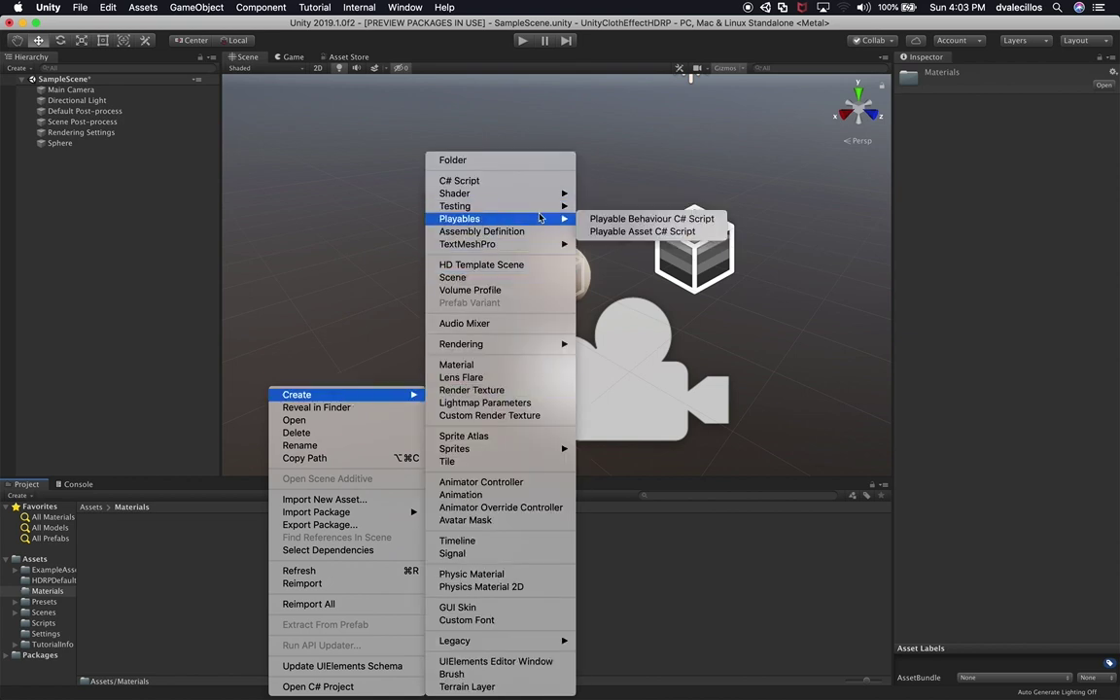
click(501, 365)
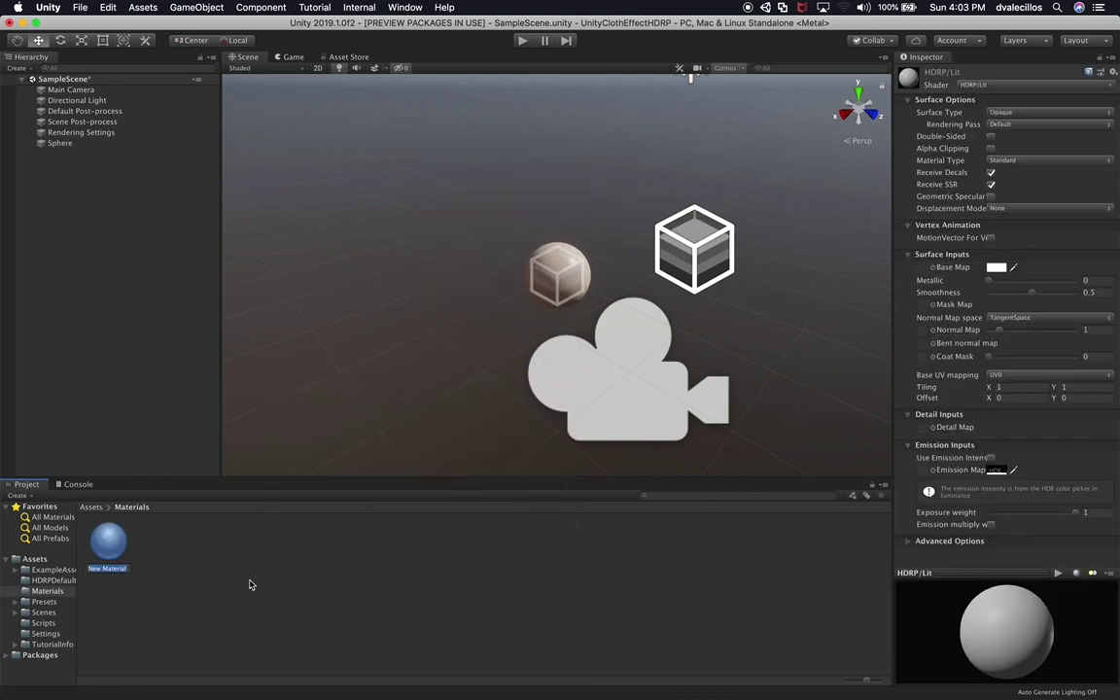
text(Metal)
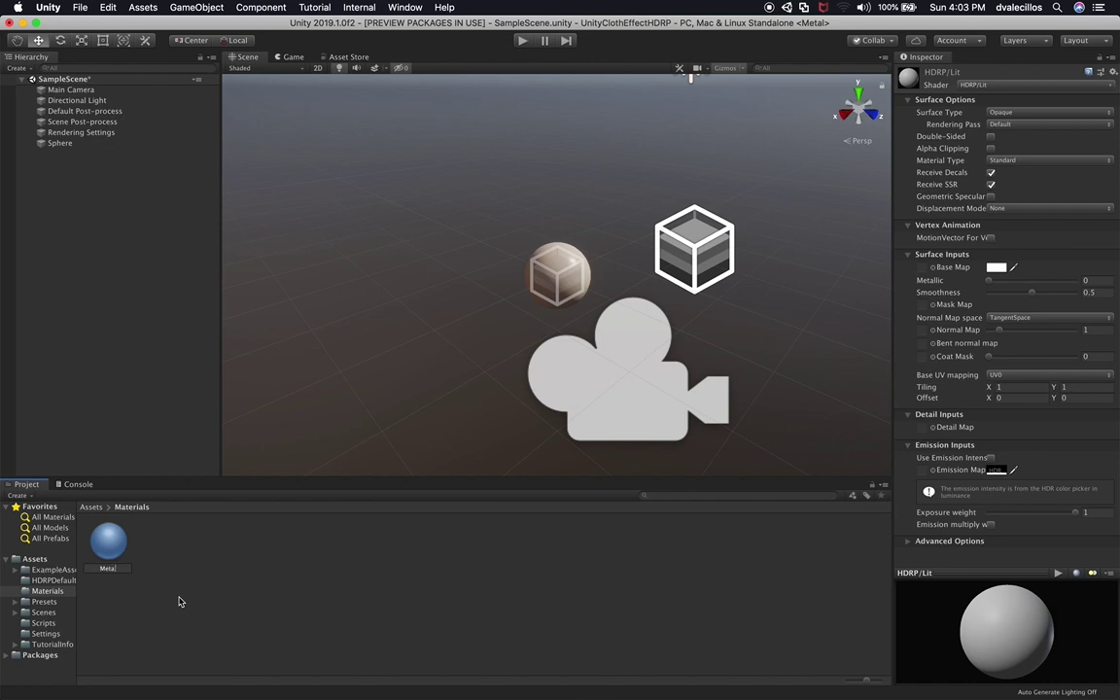
key(Return)
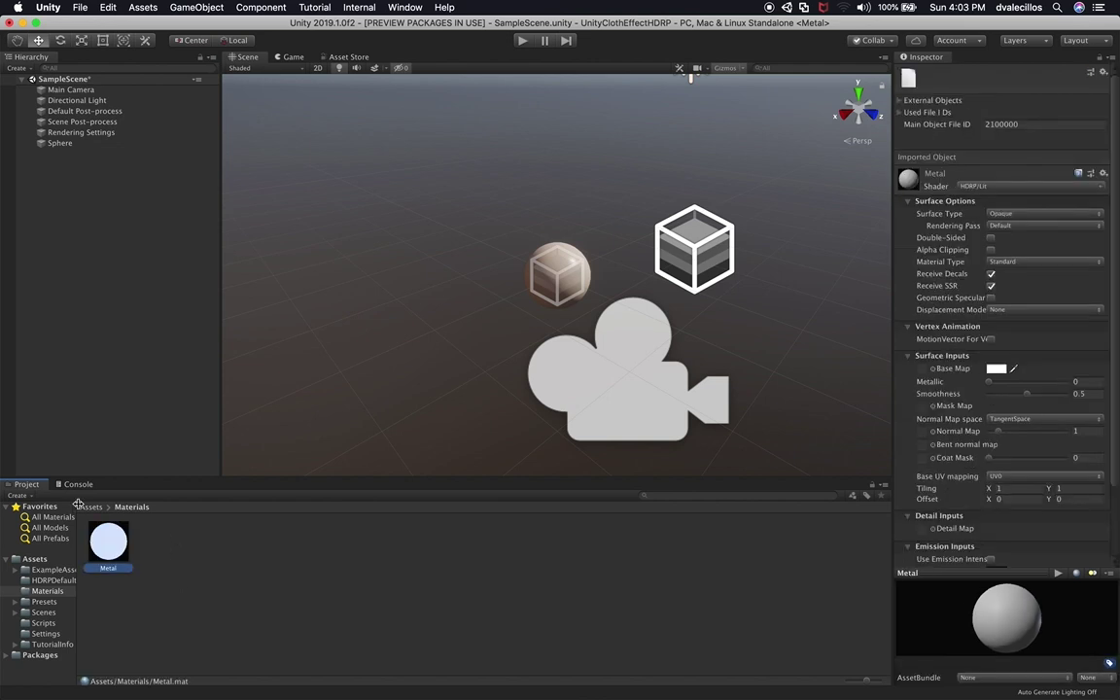
drag(87, 296, 61, 143)
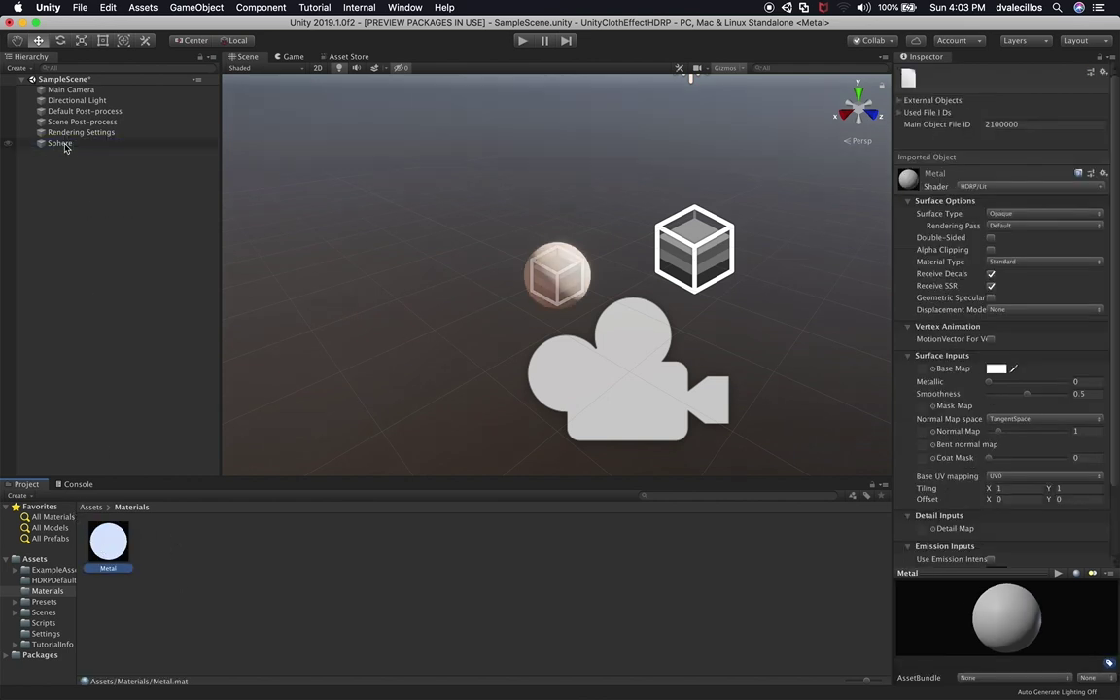
Reduce the size of the 3D icon gizmos in the Scene view
scroll(550, 301, up, 5)
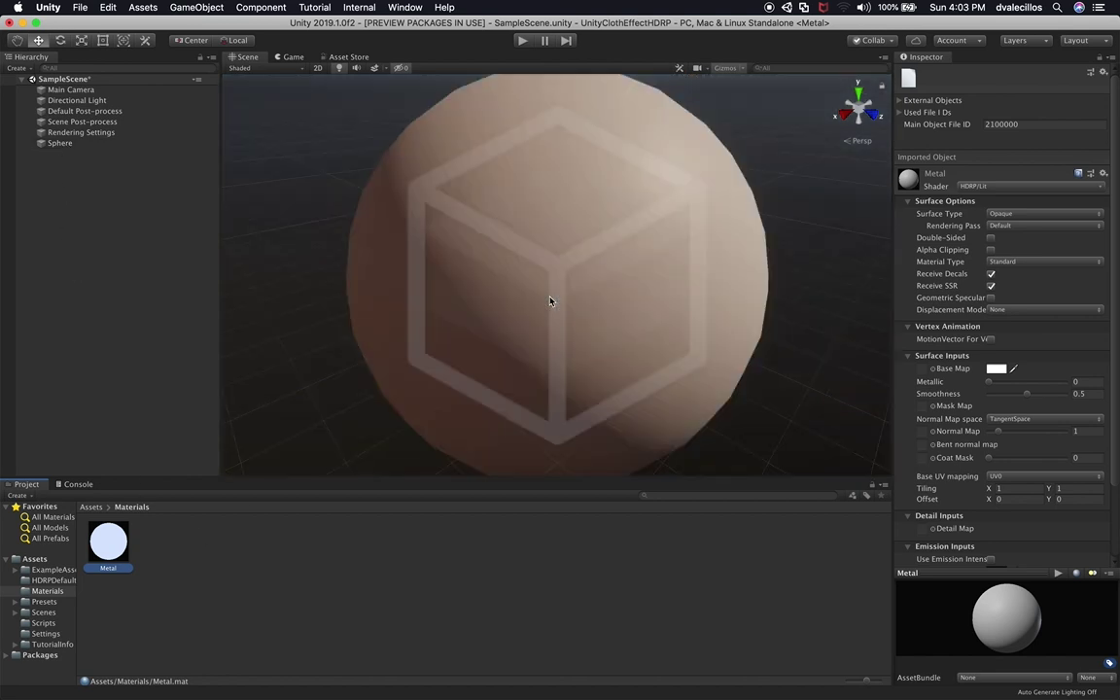
click(728, 69)
drag(839, 84, 819, 87)
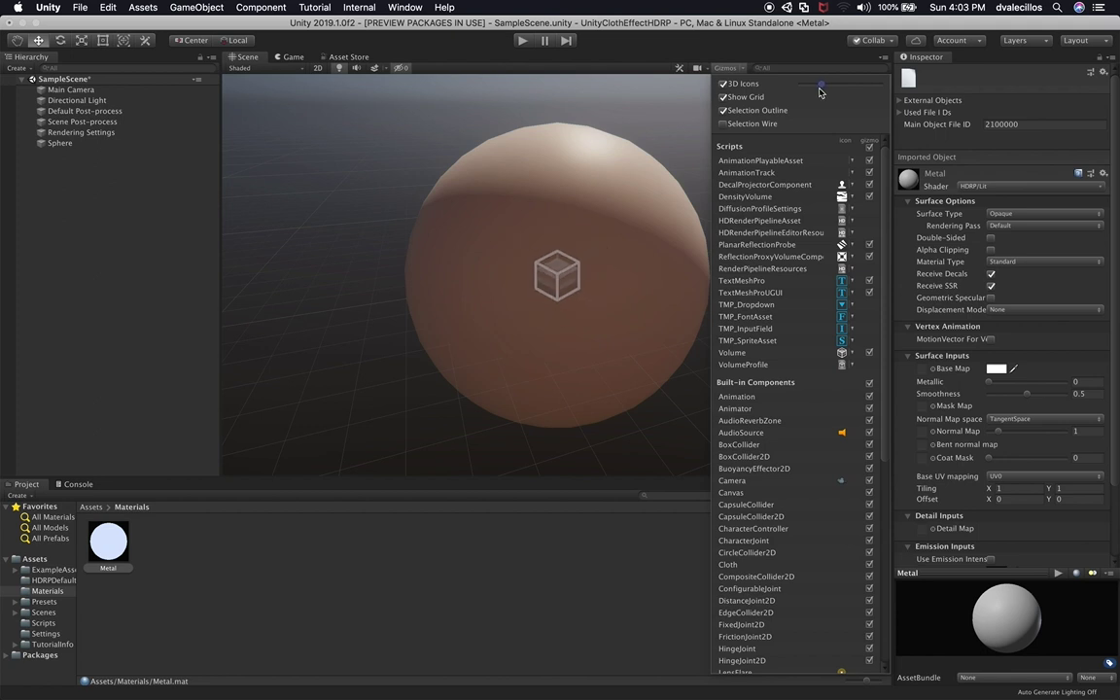
click(653, 53)
Set the base map colour of the sphere's Metal material to dark grey 313131
click(610, 170)
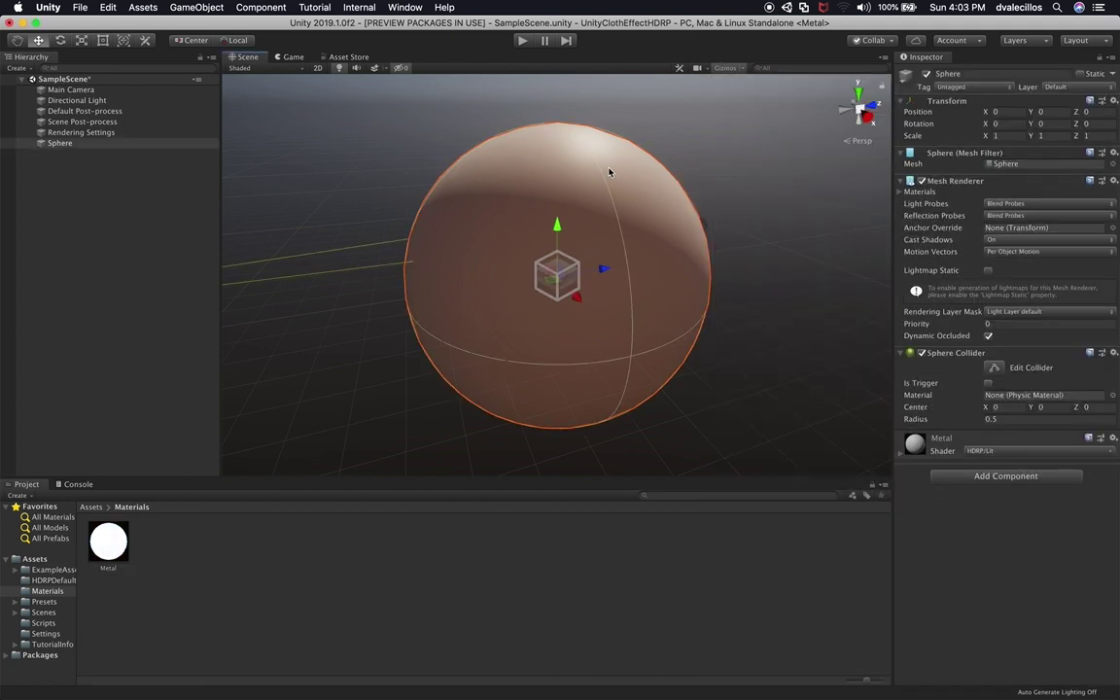
scroll(968, 471, down, 5)
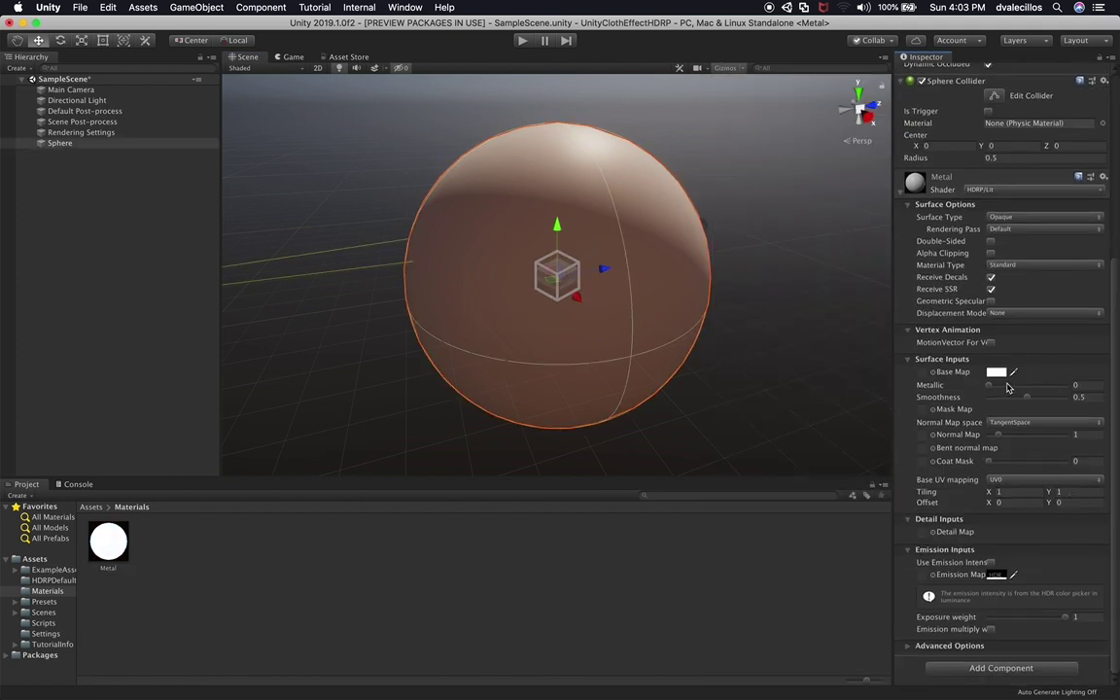
click(995, 372)
drag(762, 193, 759, 238)
click(840, 301)
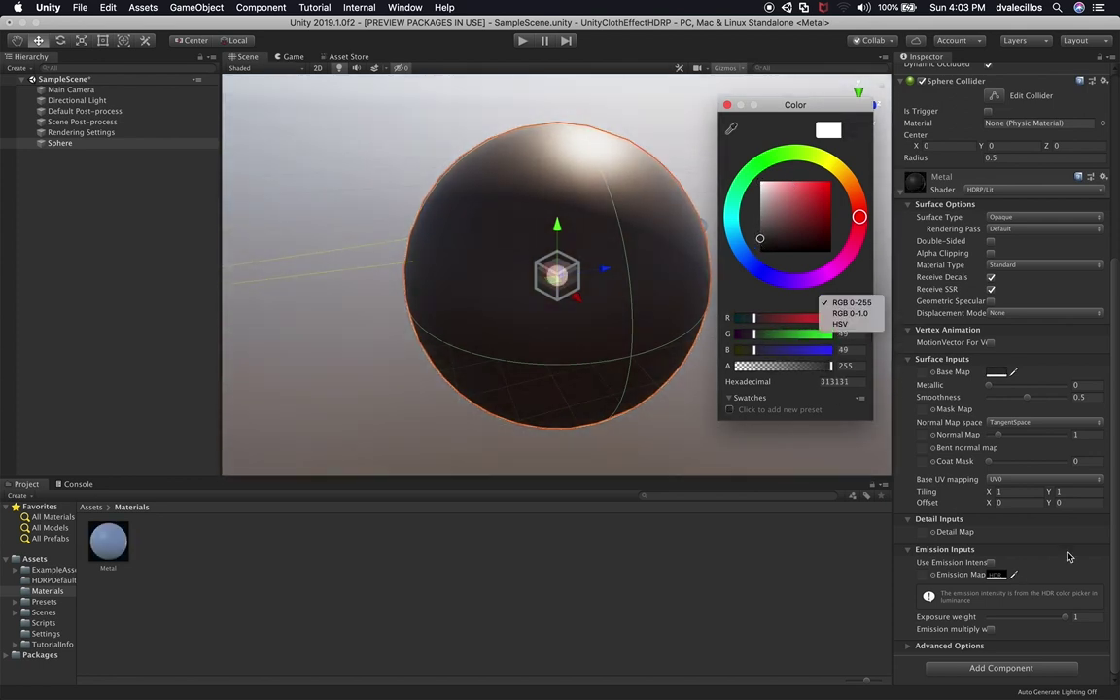
Set the Metal material's Smoothness to 1 and Metallic to 0.6, and check the sphere in the Game view
drag(988, 385, 1062, 397)
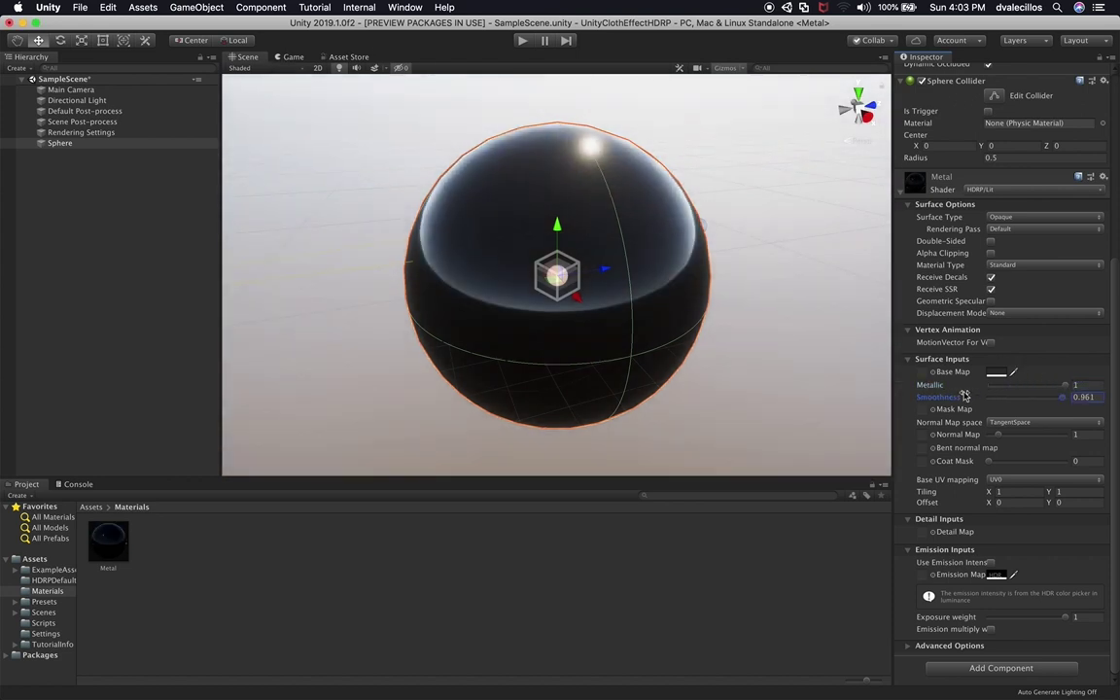
mouse_move(1057, 398)
mouse_down()
mouse_move(1066, 397)
mouse_move(1036, 391)
mouse_up()
click(1063, 387)
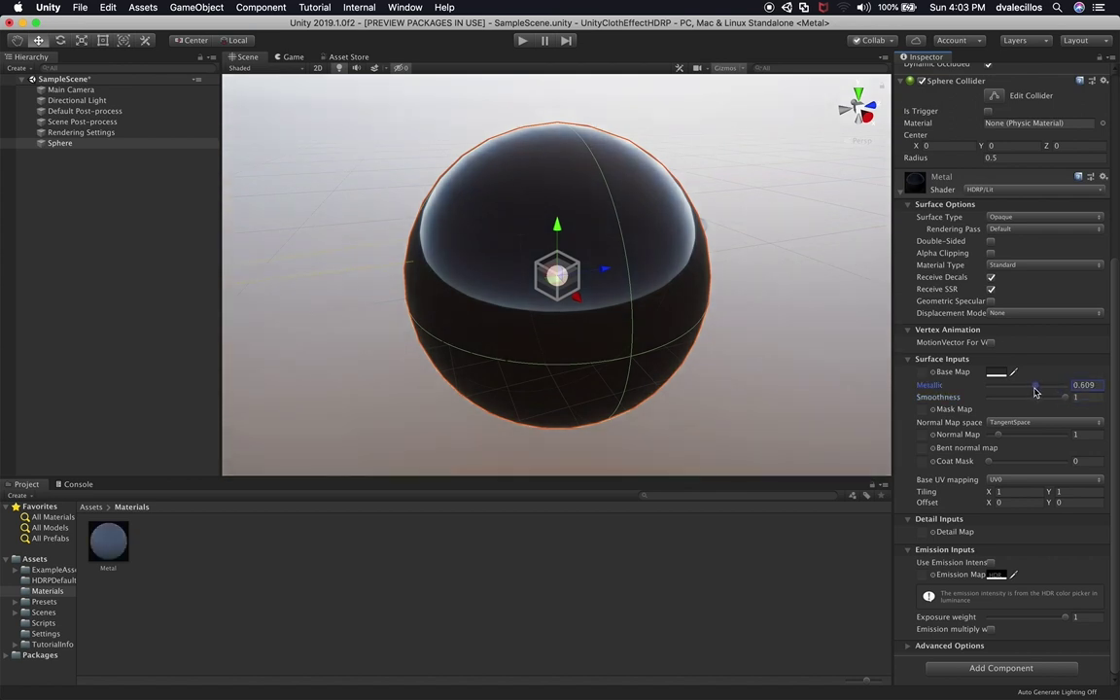
text(0.6)
click(284, 57)
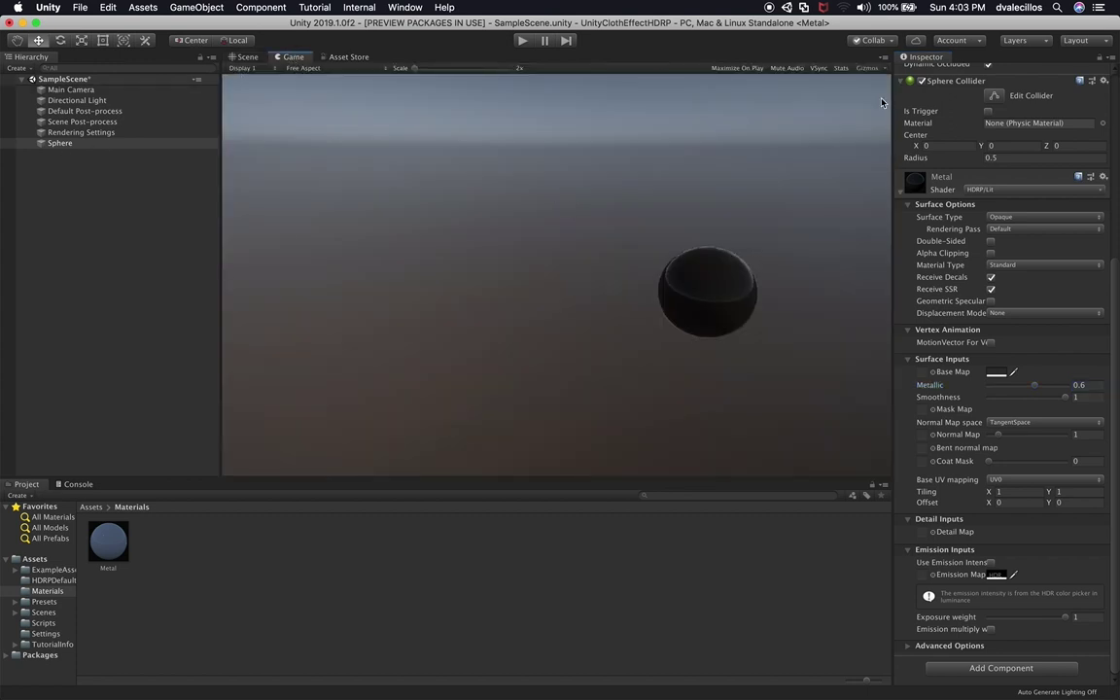
scroll(1003, 115, up, 10)
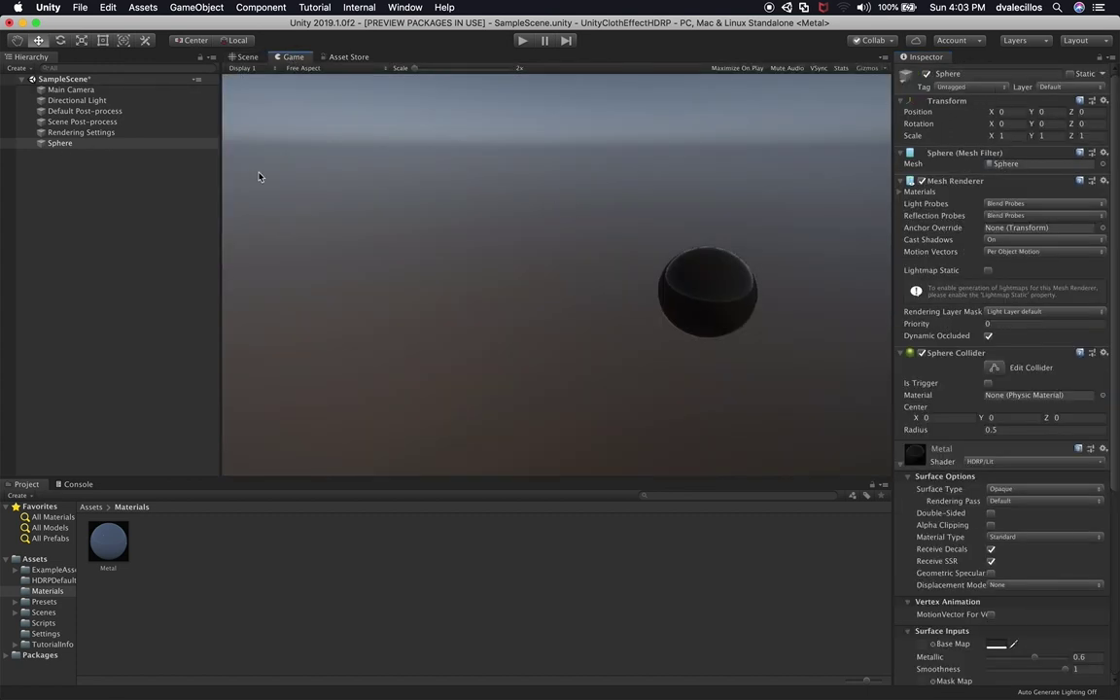
Frame the sphere near the centre of the Scene view, align the Main Camera with that view and check it in the Game view
click(71, 89)
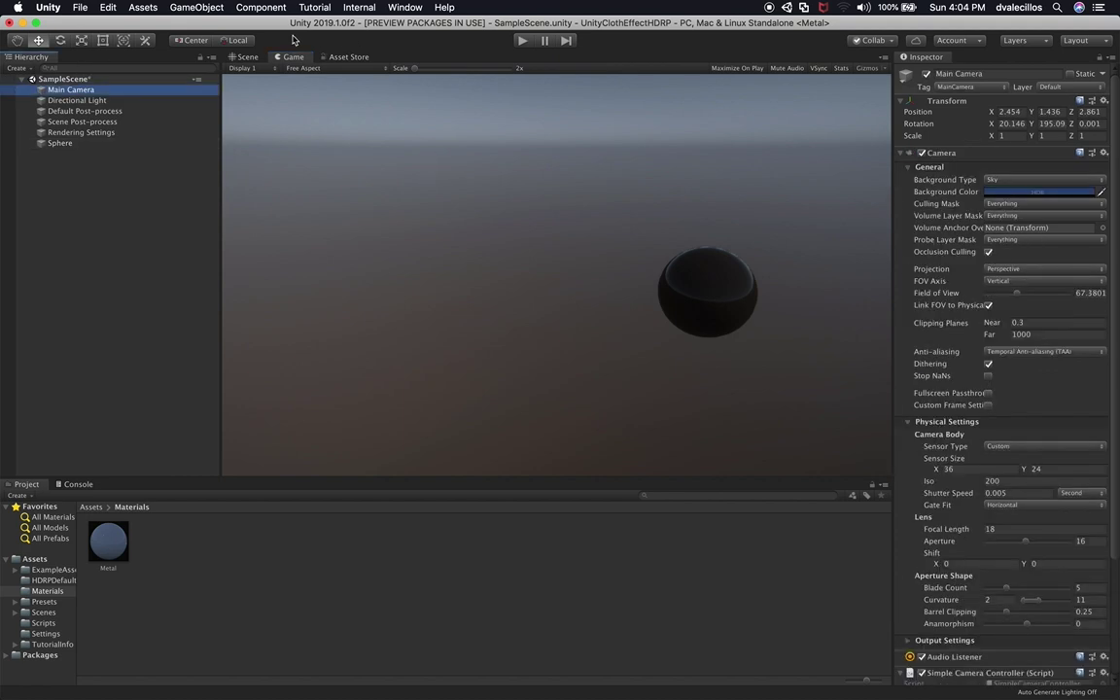
click(241, 56)
scroll(573, 270, down, 5)
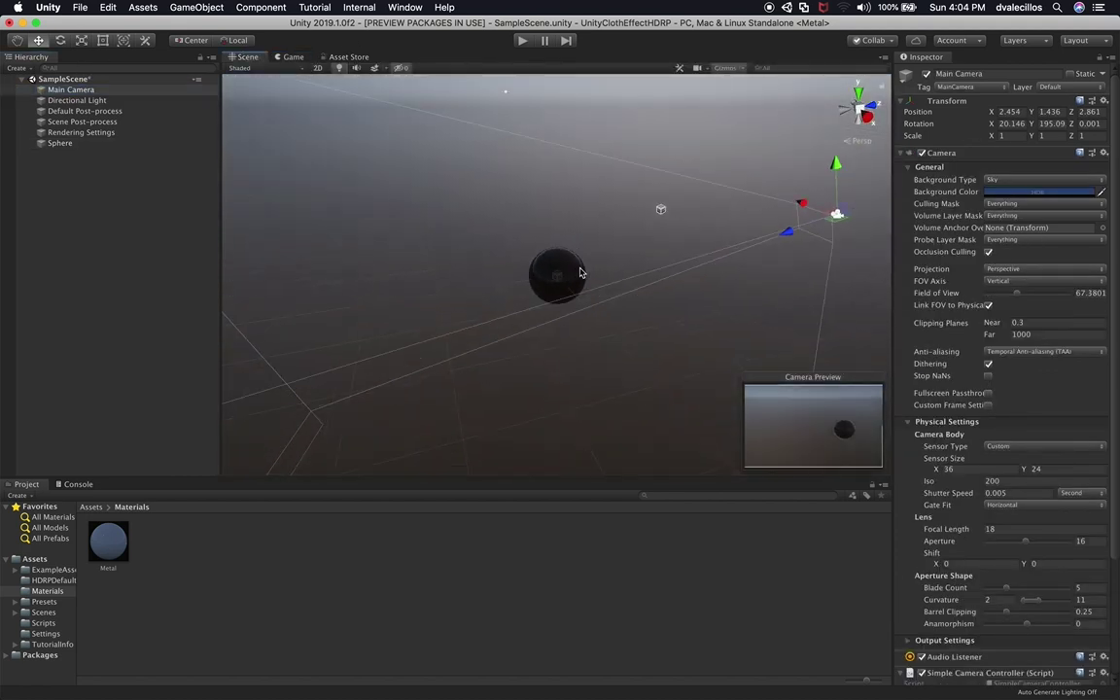
scroll(580, 269, up, 3)
alt+drag(543, 268, 335, 227)
right_drag(430, 235, 569, 223)
scroll(592, 250, up, 5)
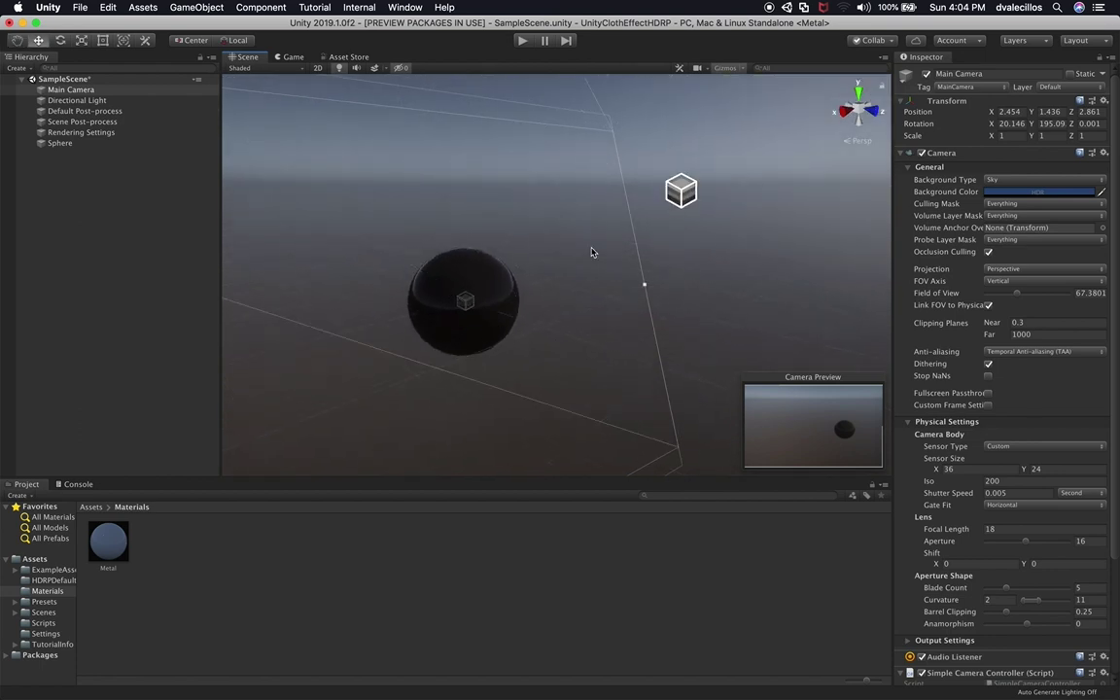
alt+drag(653, 229, 661, 226)
scroll(657, 228, down, 3)
middle_drag(646, 229, 647, 235)
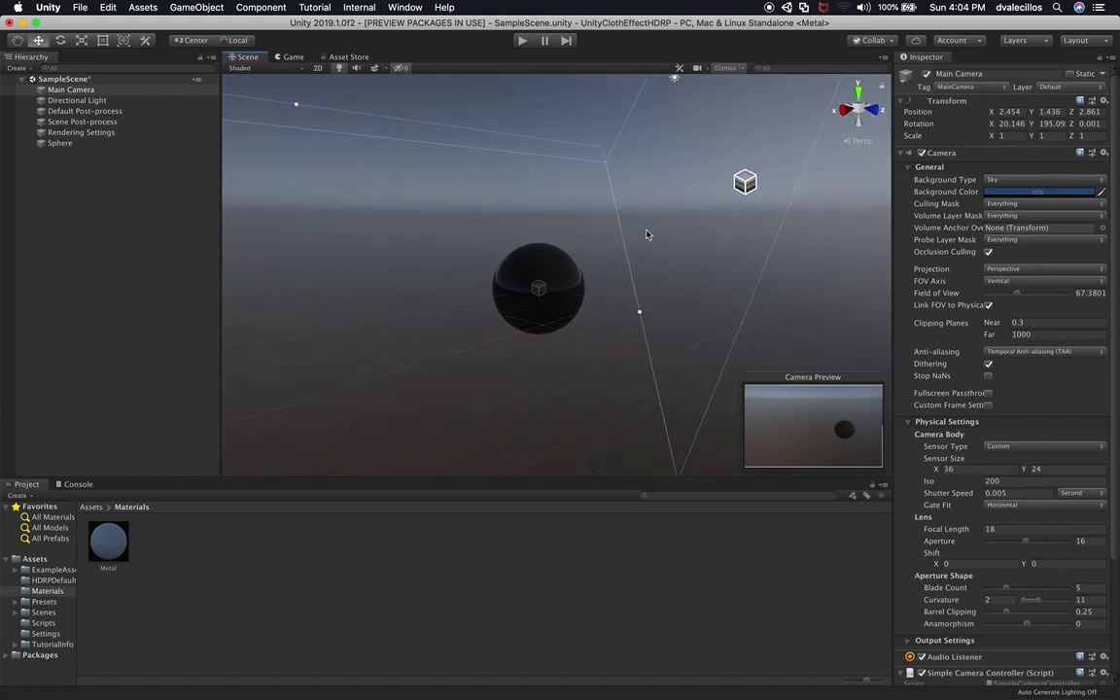
click(199, 8)
click(211, 263)
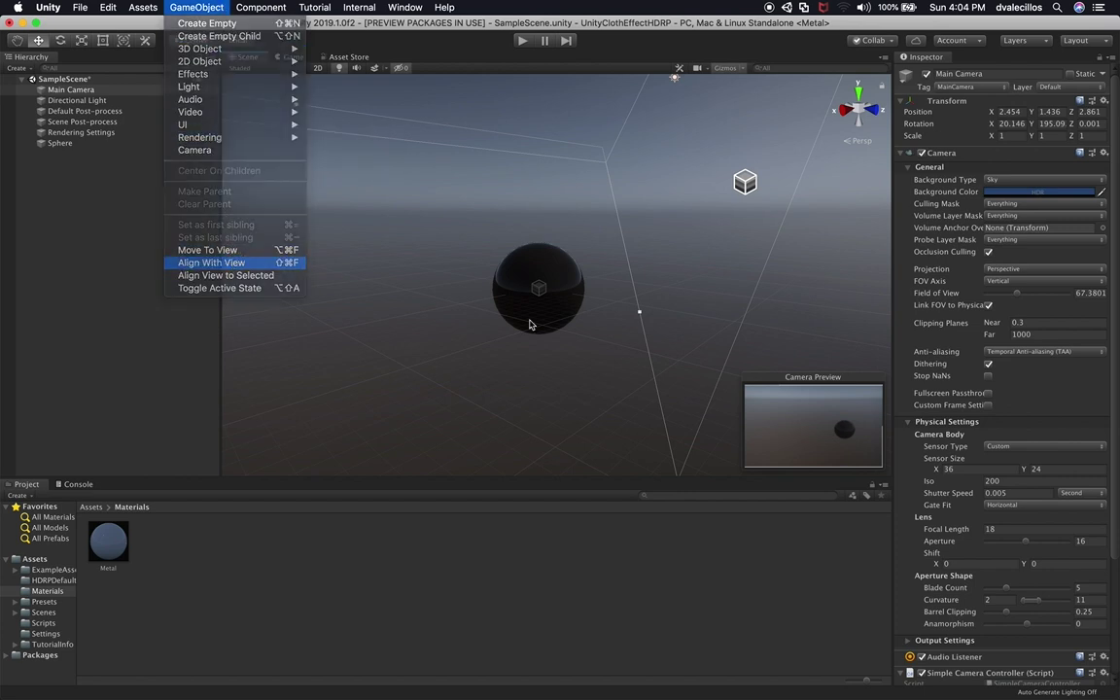
click(290, 57)
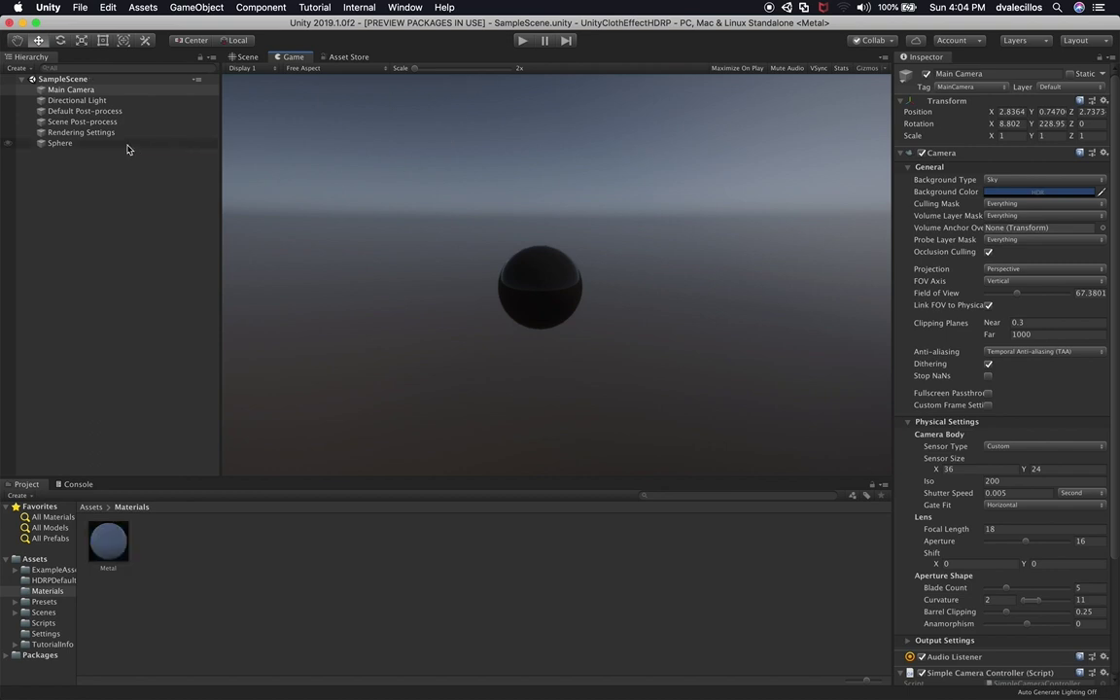
Rename the Sphere object as MainSphere
click(68, 144)
key(Return)
text(MainPe)
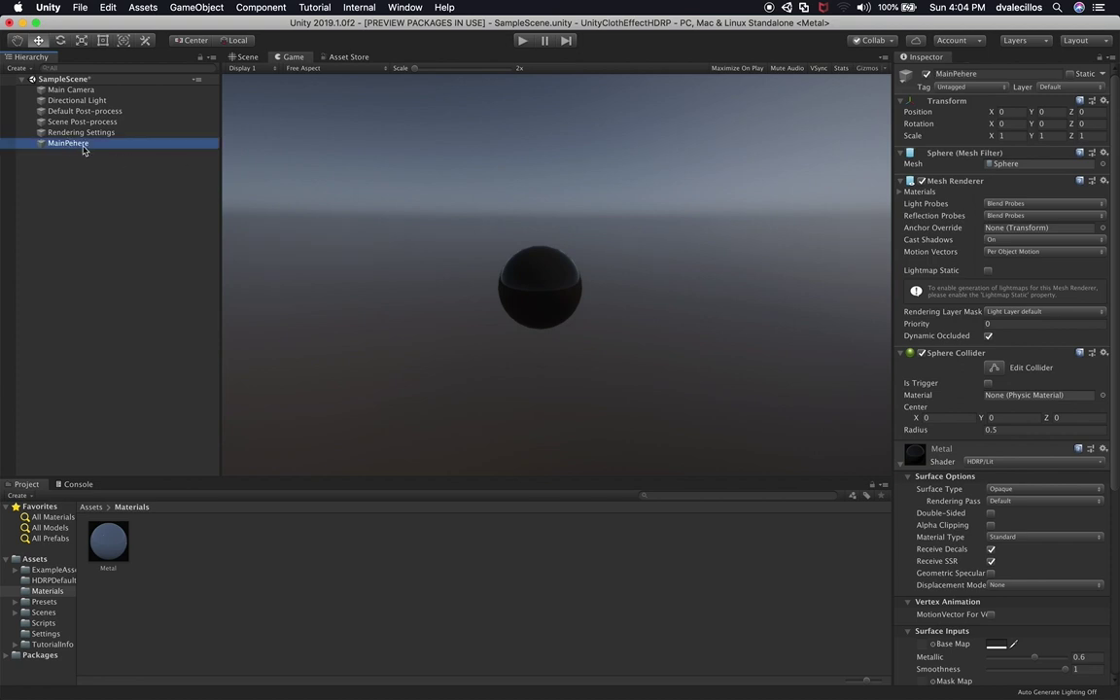
key(Return)
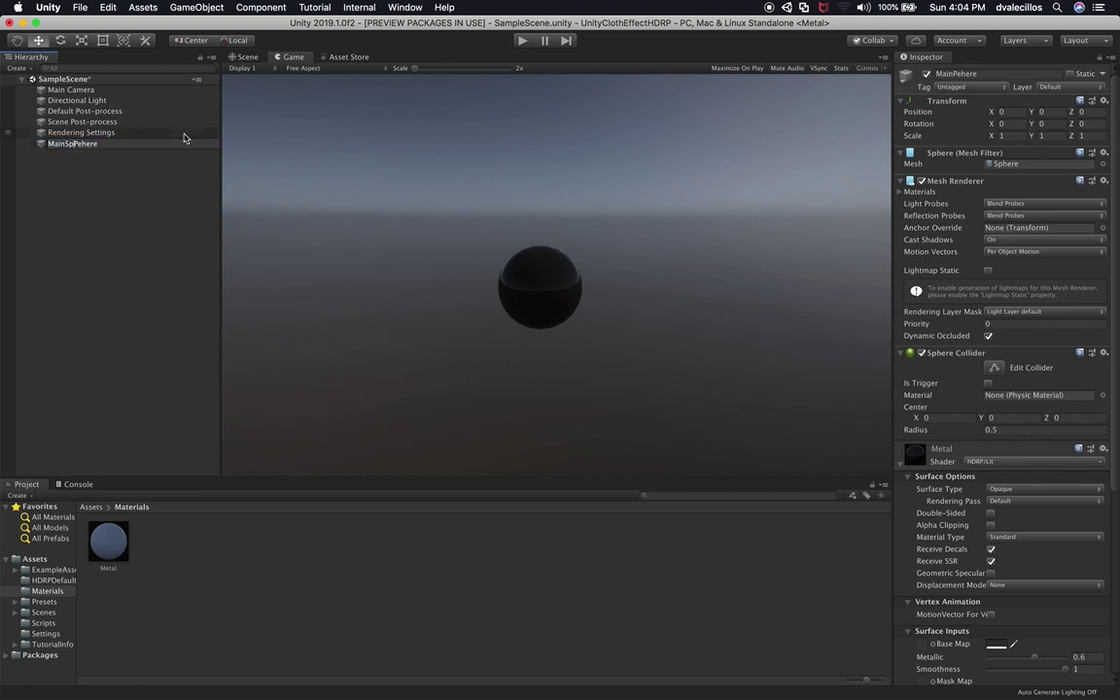
key(Return)
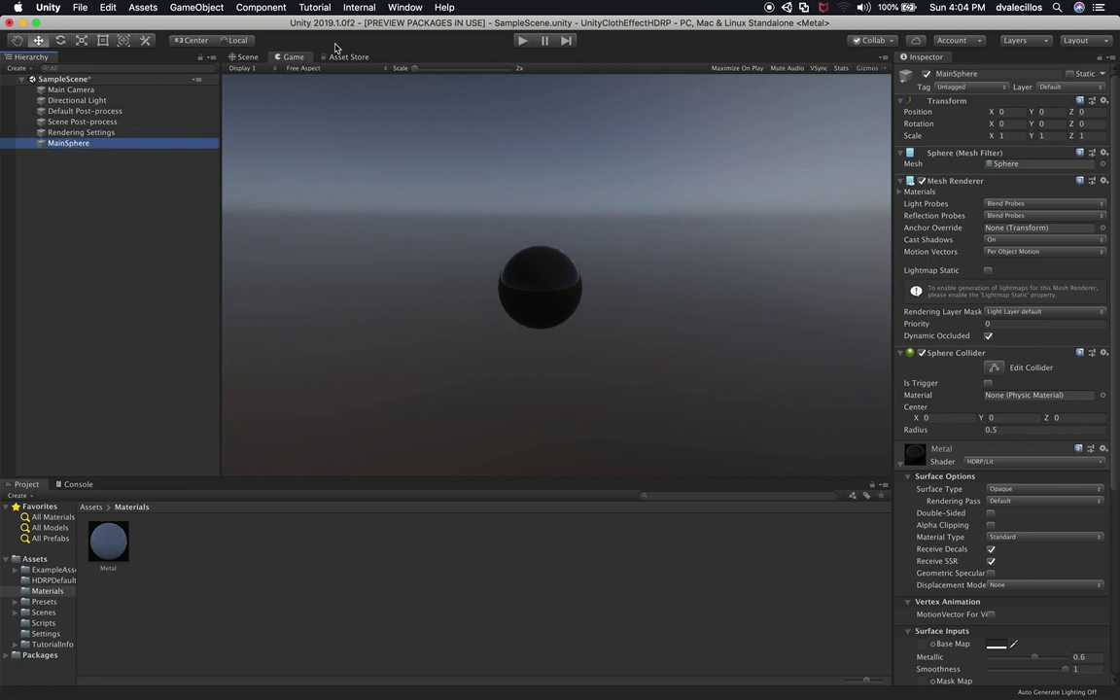
Show the Scene view and set MainSphere's scale to 2 on X, Y and Z
click(239, 56)
click(1013, 135)
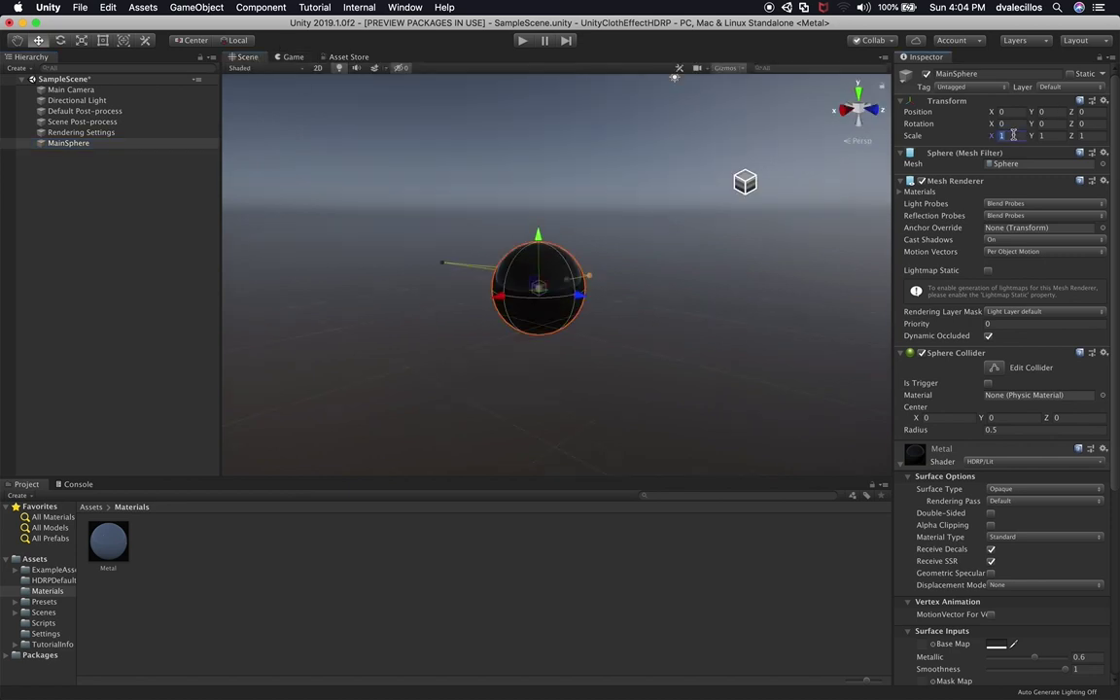
text(3)
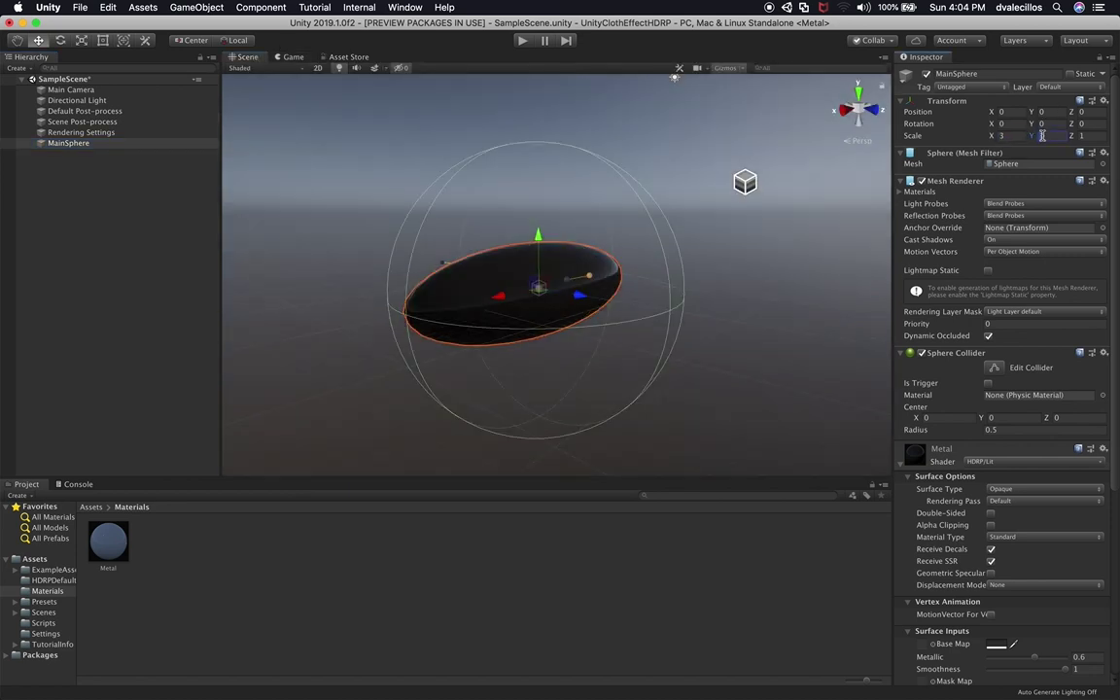
text(2)
key(Tab)
text(2)
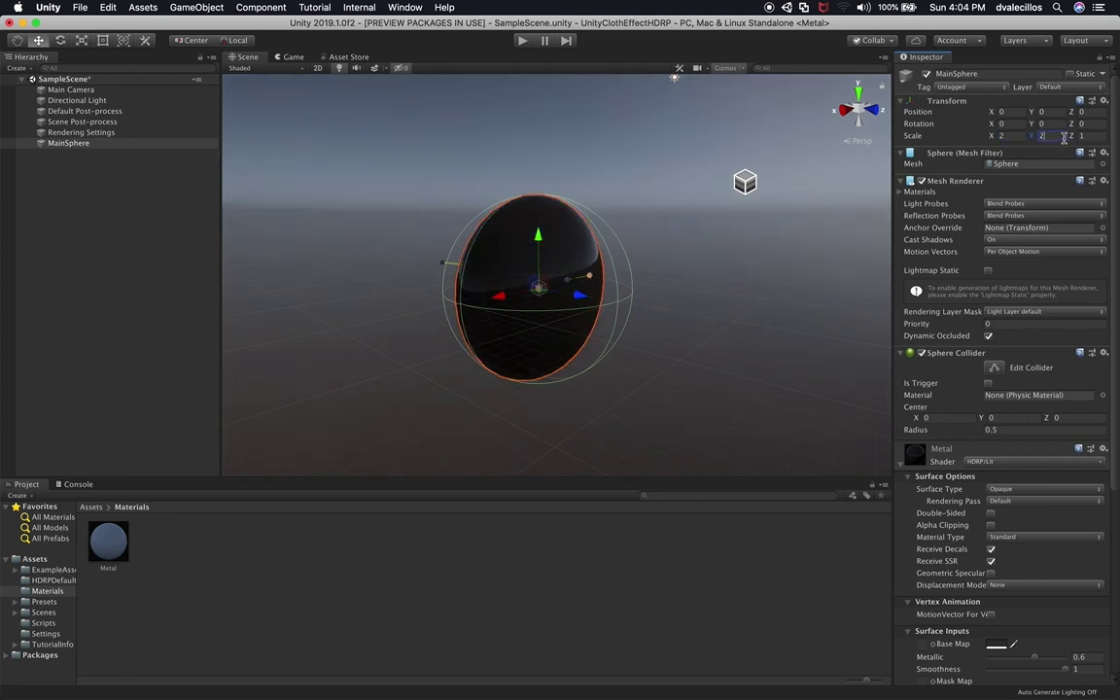
key(Tab)
text(2)
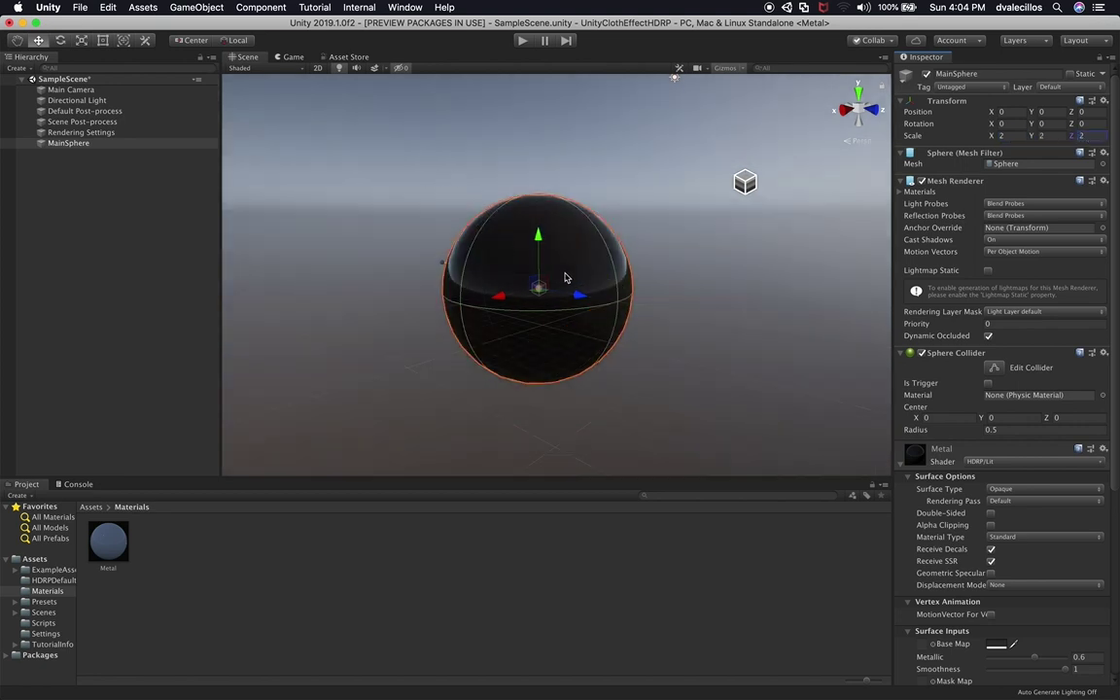
Duplicate MainSphere, move the copy along Z to about -3.04 and set its scale to 1 on all three axes
key(super+d)
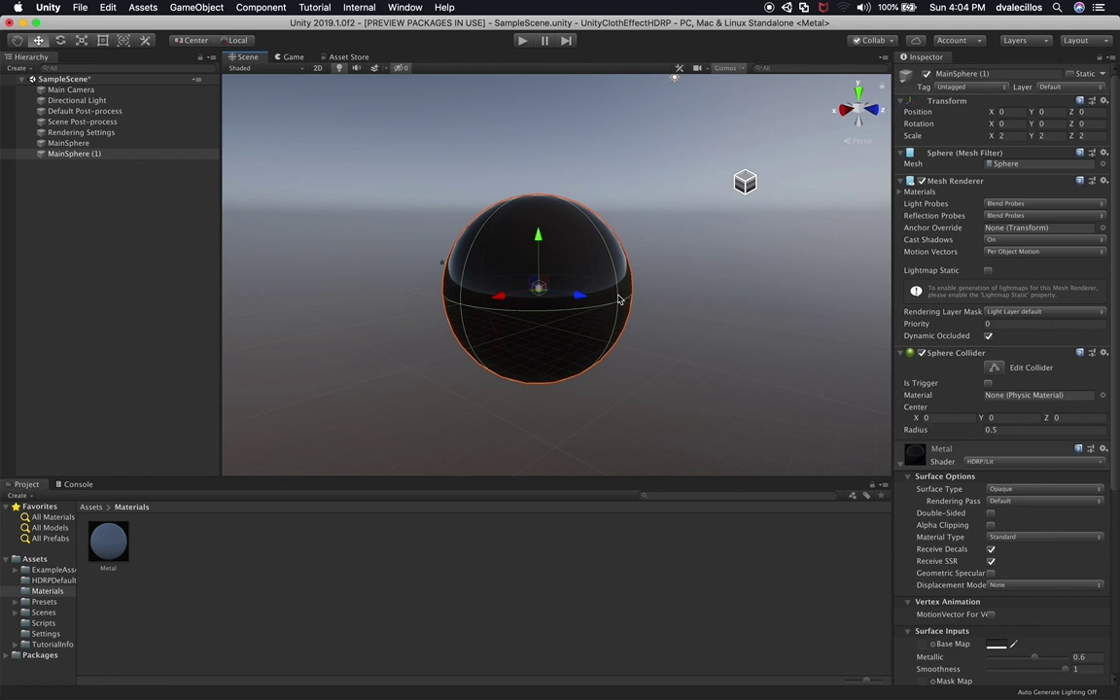
drag(574, 295, 425, 268)
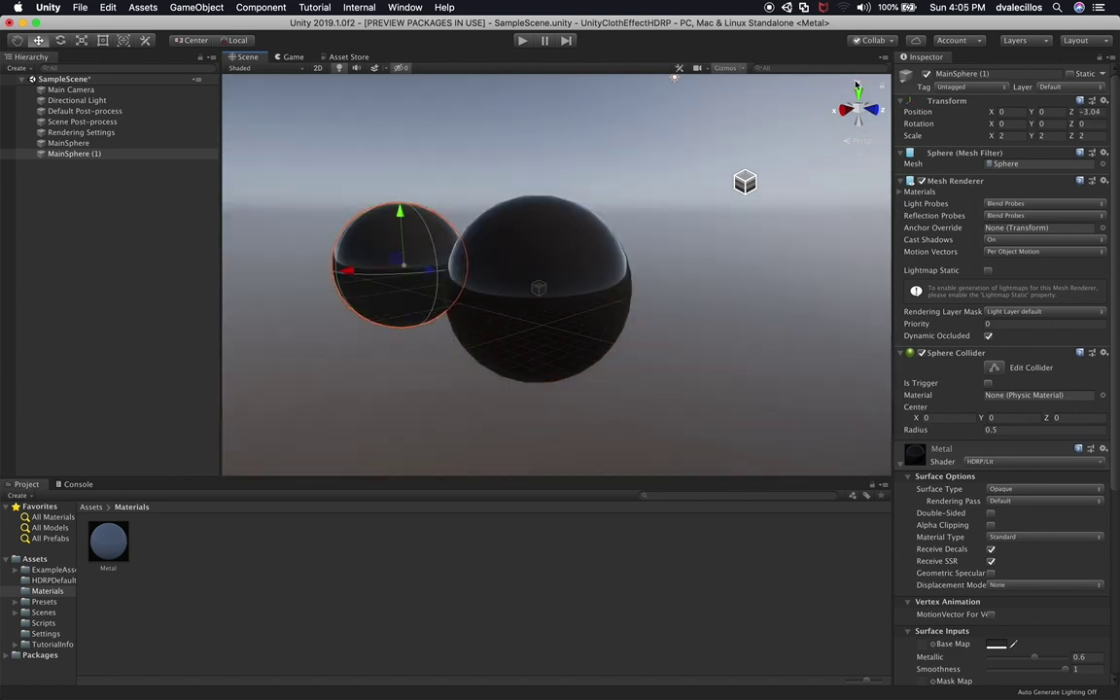
click(1005, 136)
text(1)
key(Tab)
text(1)
key(Tab)
text(1)
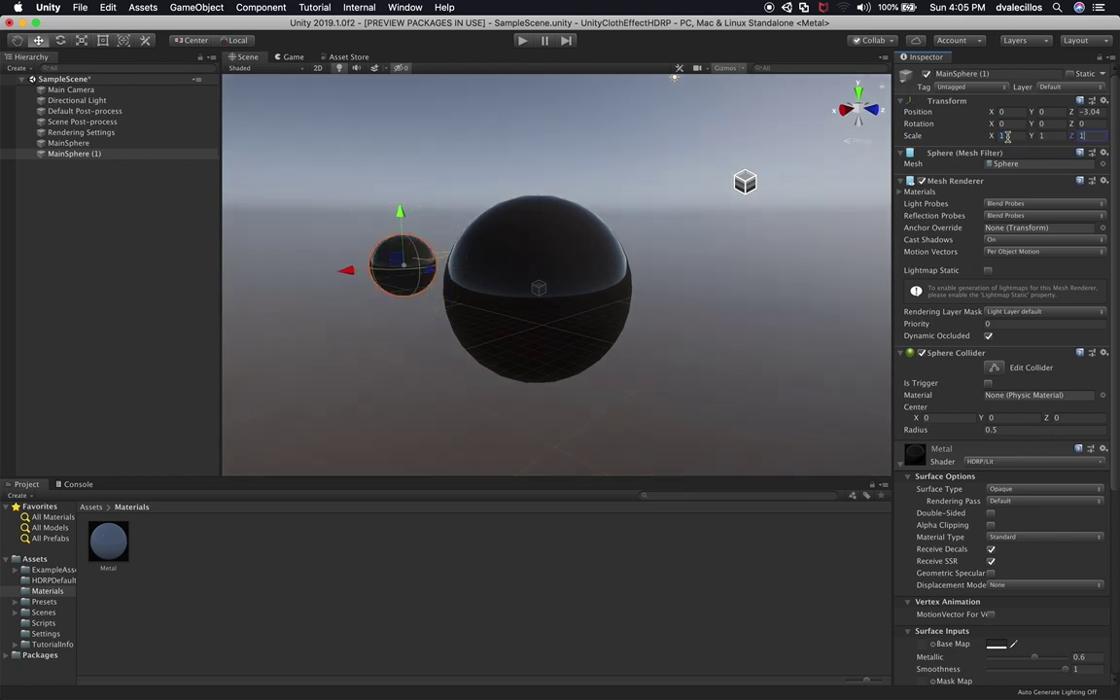
Set the scale of the small sphere MainSphere (1) to 0.8 on X, Y and Z
alt+drag(495, 275, 612, 301)
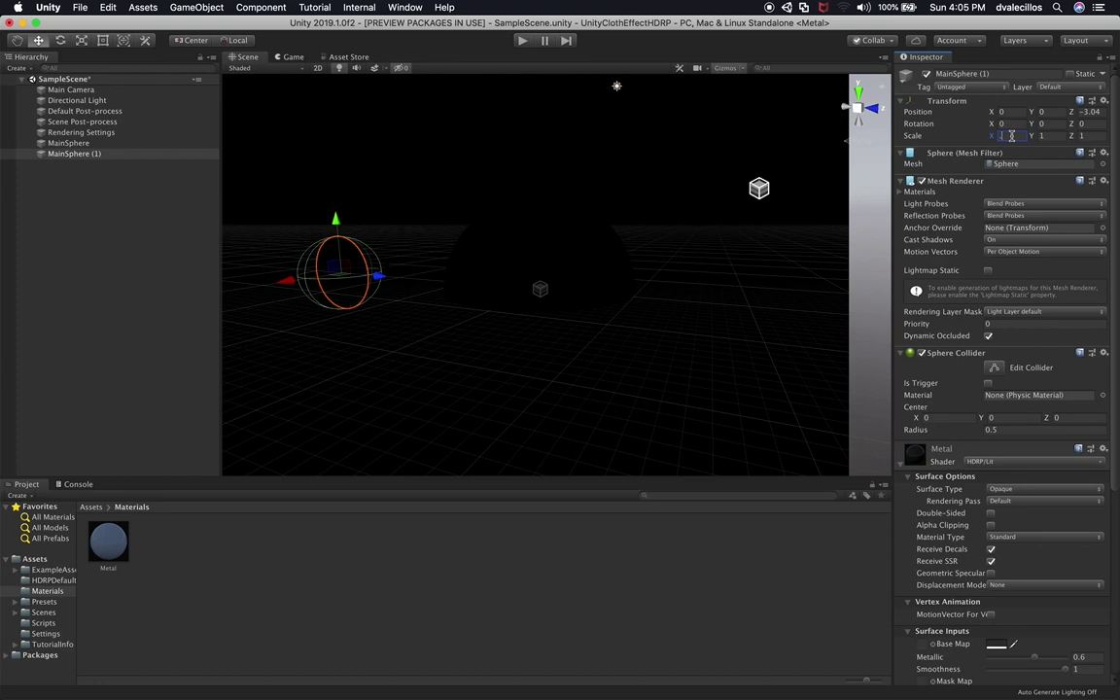
click(1007, 136)
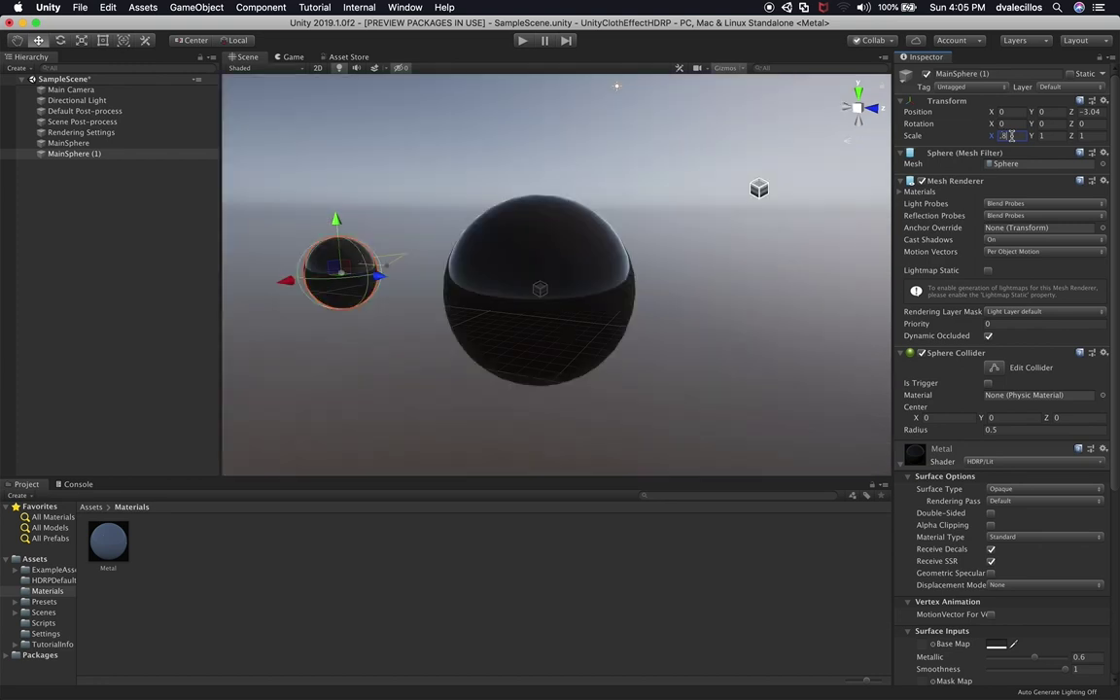
text(0.8)
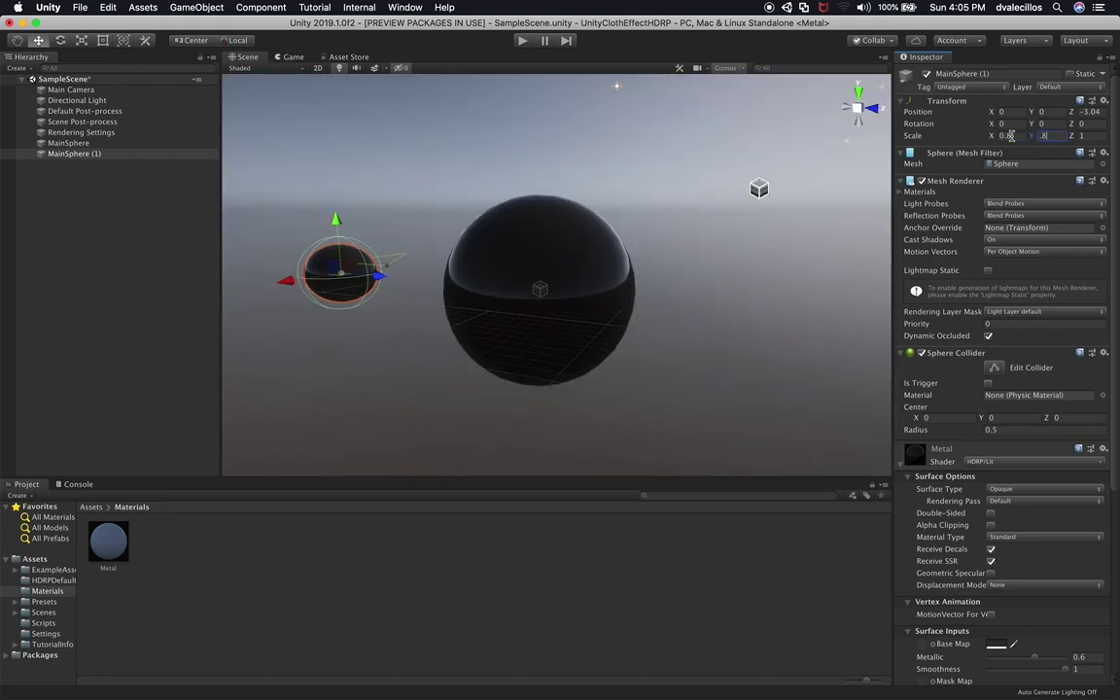
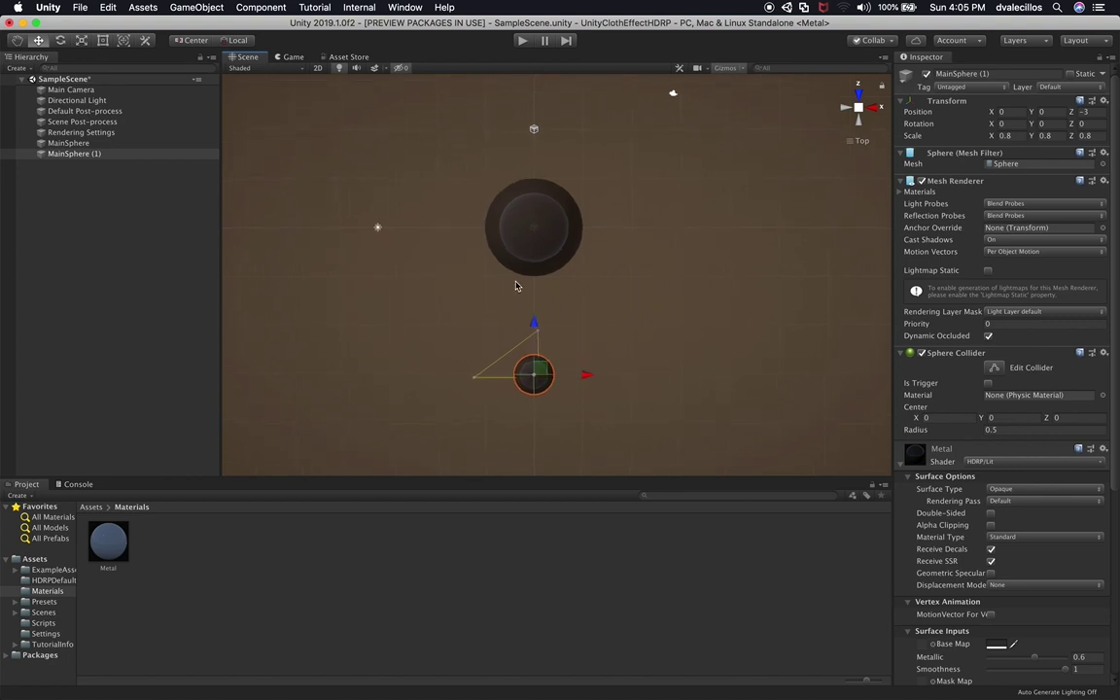
Duplicate the small sphere at Z -3 and move the copy to about X 2.05, Z -2.04
drag(534, 322, 540, 251)
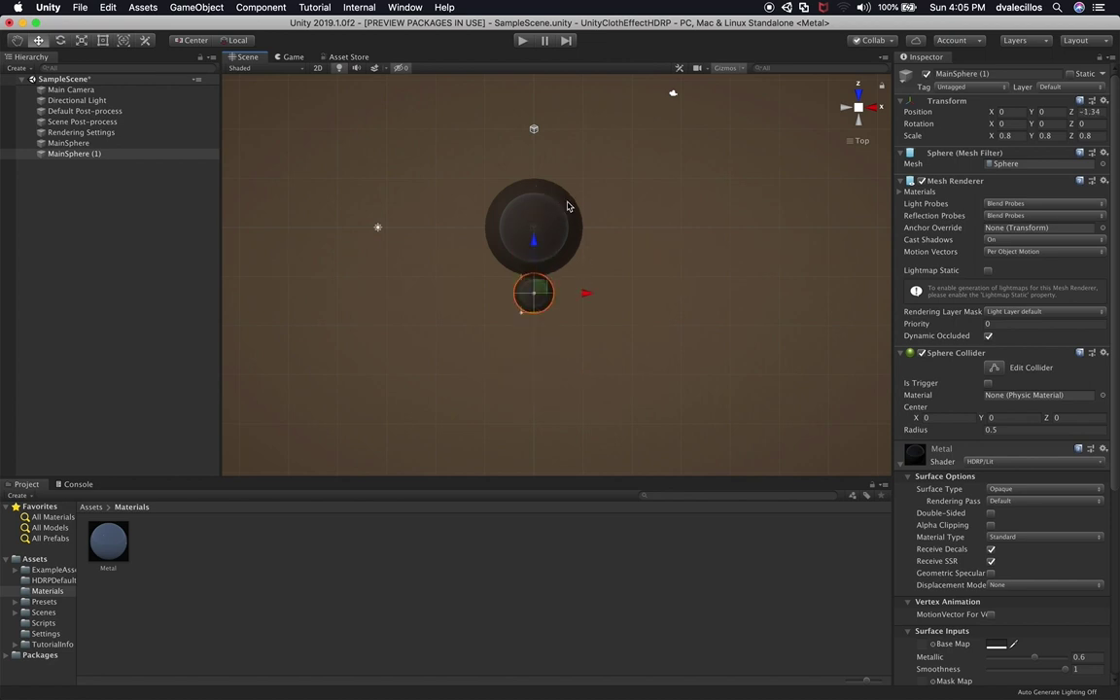
key(super+z)
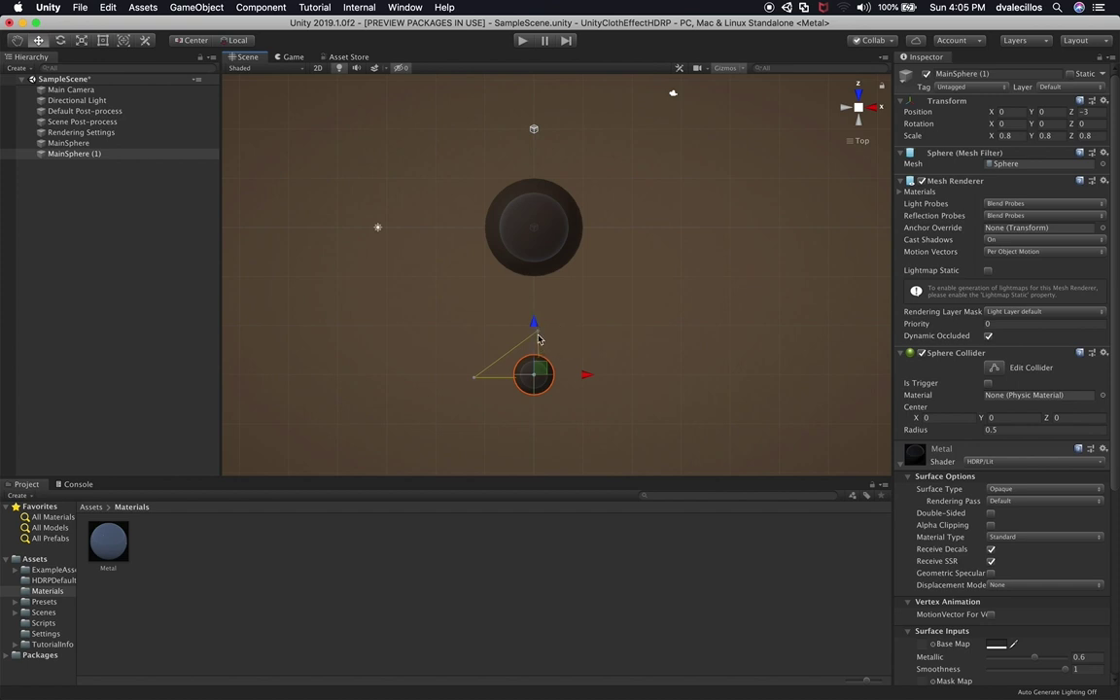
key(super+d)
drag(587, 376, 669, 378)
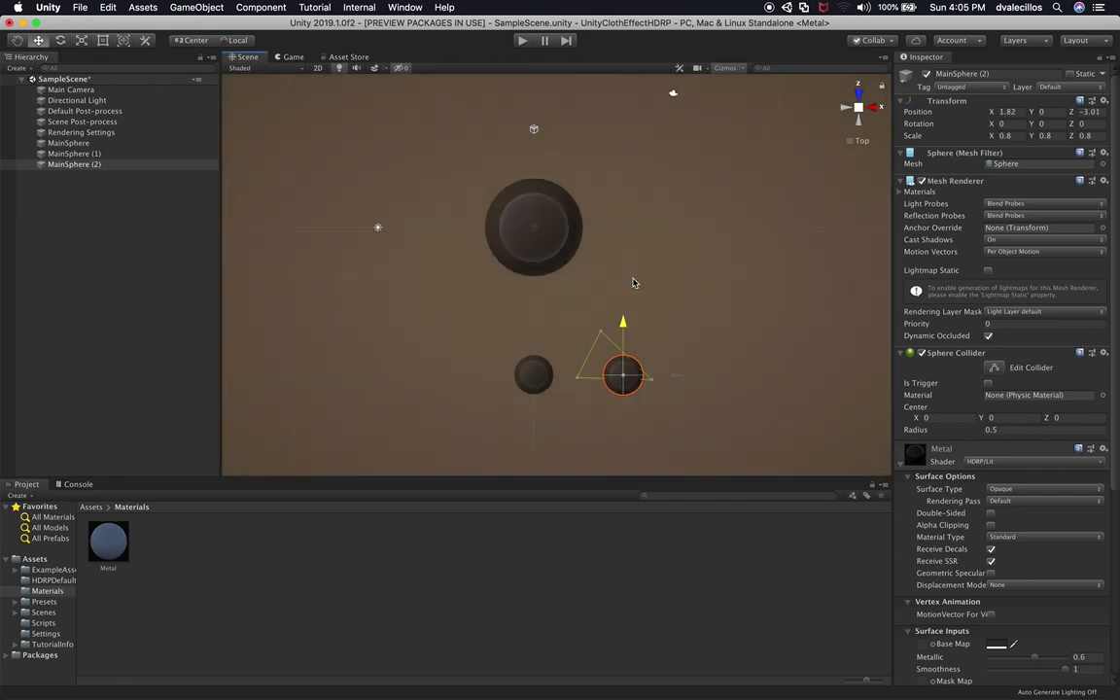
drag(623, 325, 634, 281)
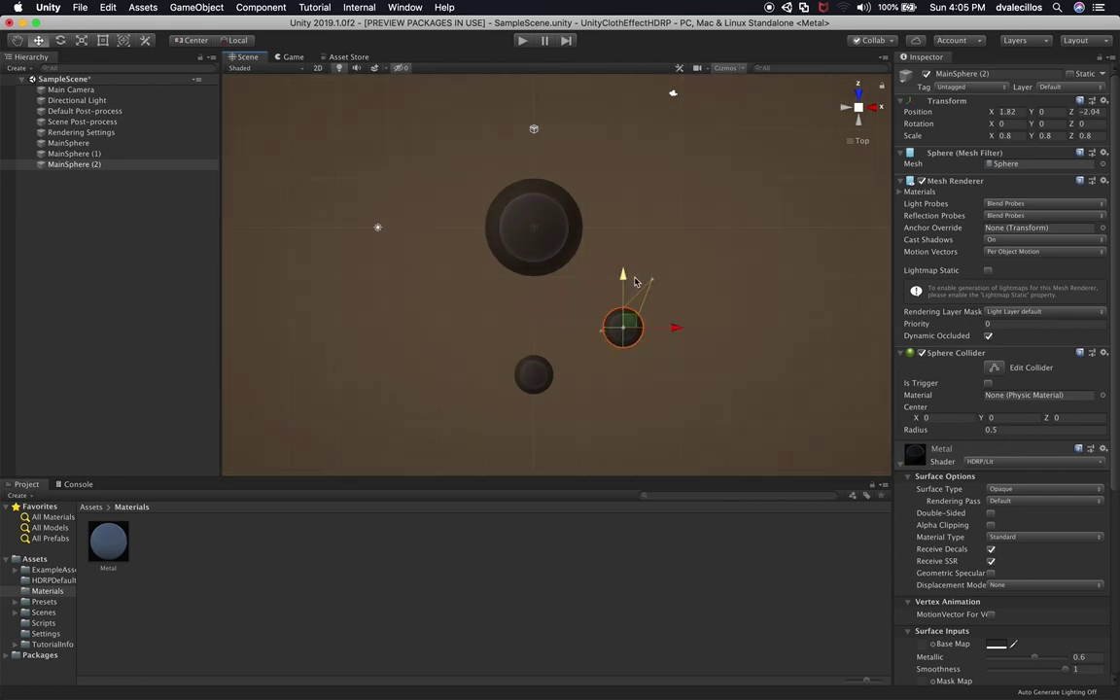
drag(674, 327, 687, 328)
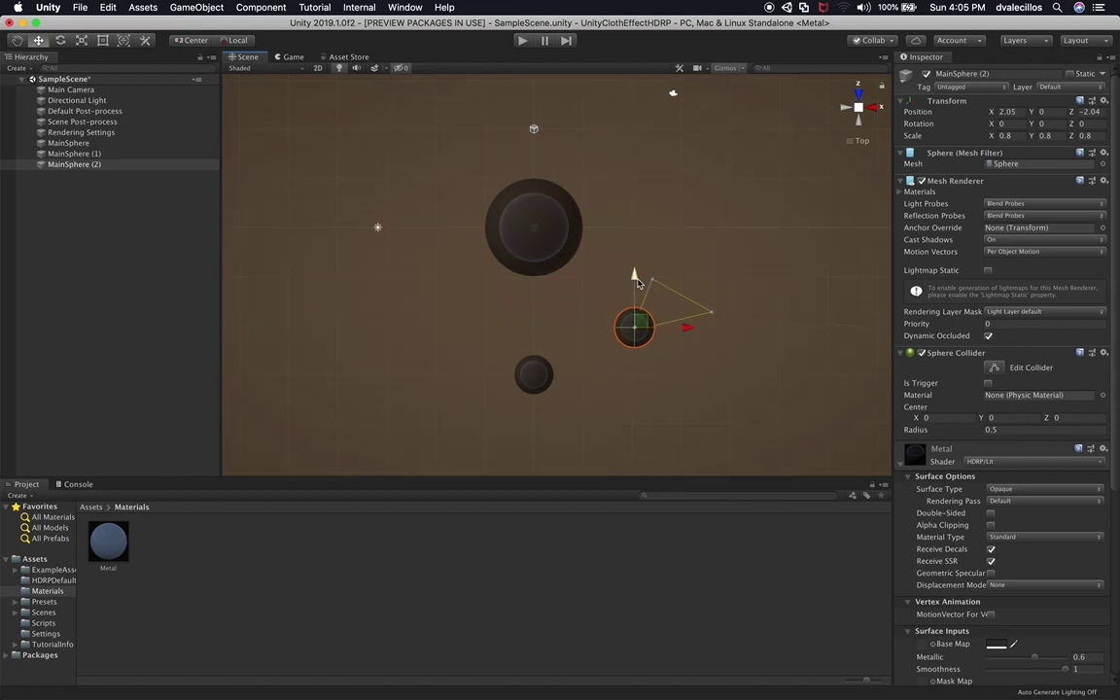
Duplicate MainSphere (2) and move the copy beside the large sphere, to about X 2.62, Z 0.04
key(super+d)
drag(637, 282, 639, 175)
drag(688, 223, 713, 227)
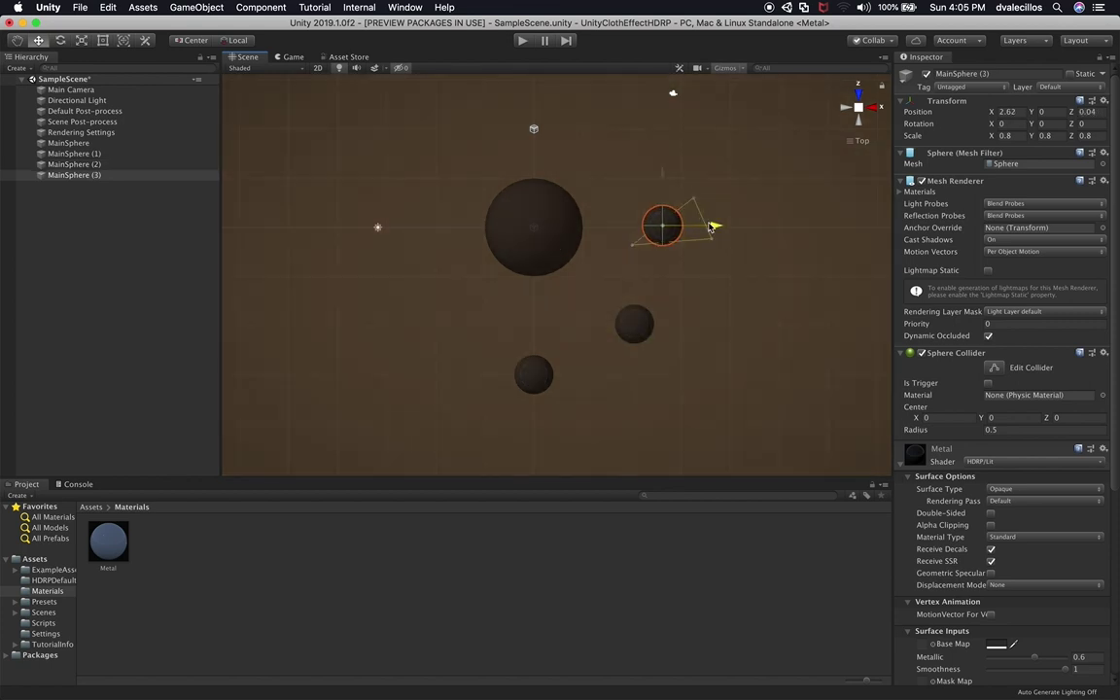
Duplicate MainSphere (3) and move the copy to about X 1.9, Z 1.52, continuing the ring around the large sphere
middle_drag(662, 175, 654, 235)
key(super+d)
drag(654, 235, 658, 158)
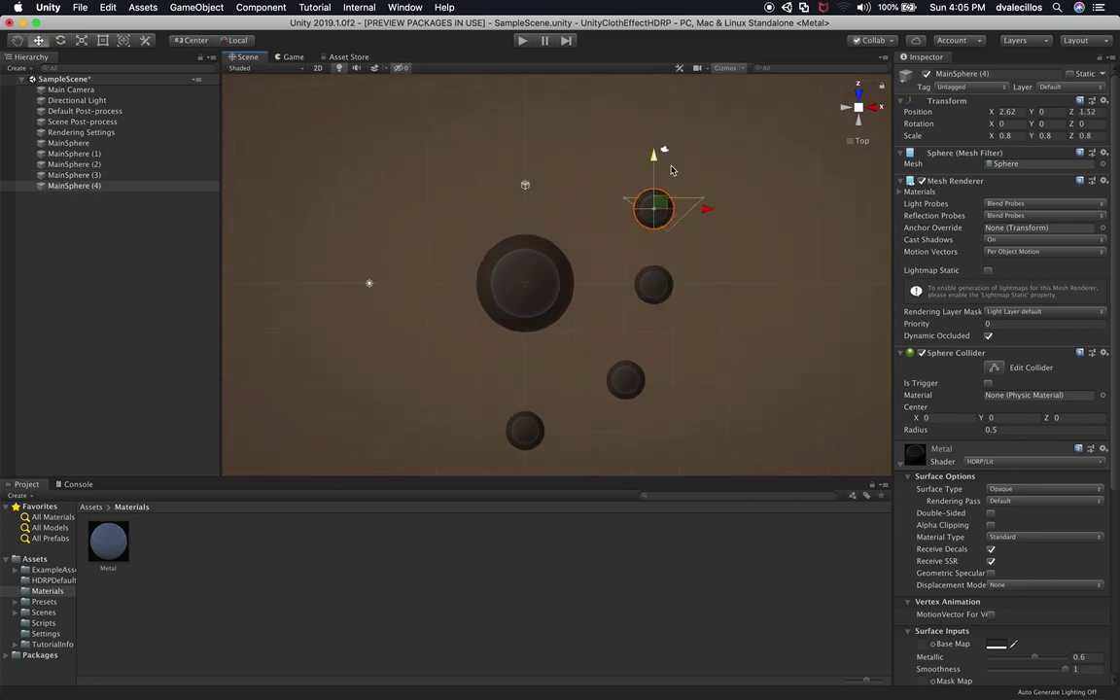
drag(702, 211, 667, 214)
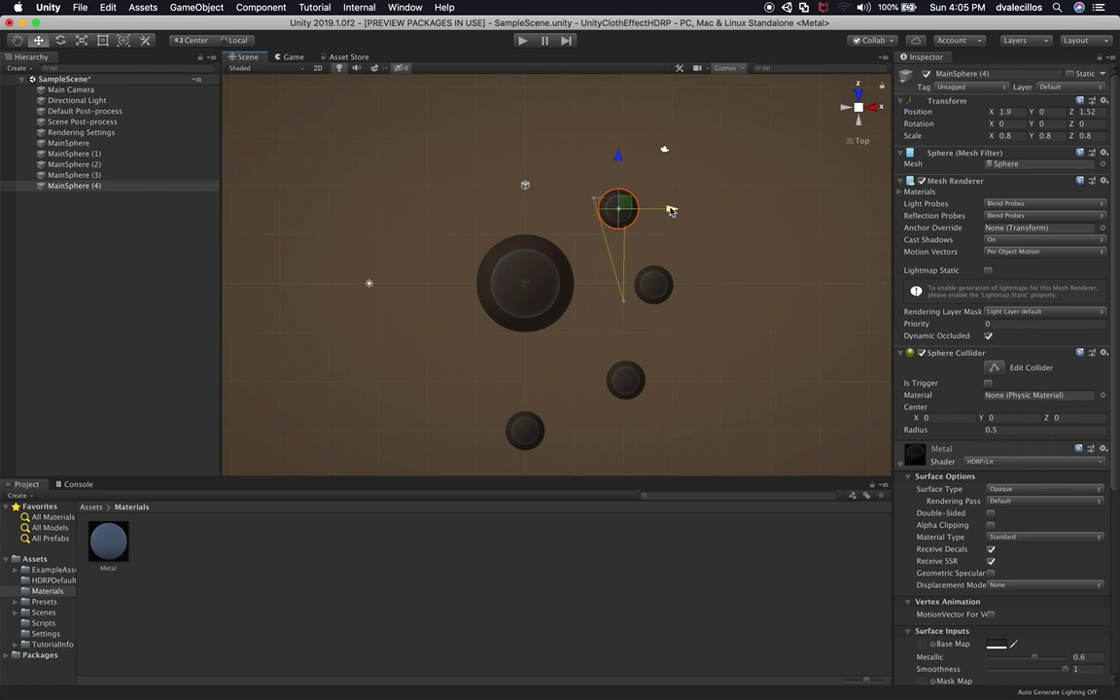
Move MainSphere (4) to about X 1.94, Z 1.72 and place a duplicate of it in line with the large sphere at about X 0.02, Z 2.27
mouse_move(617, 153)
mouse_down()
mouse_move(619, 144)
mouse_move(619, 158)
mouse_up()
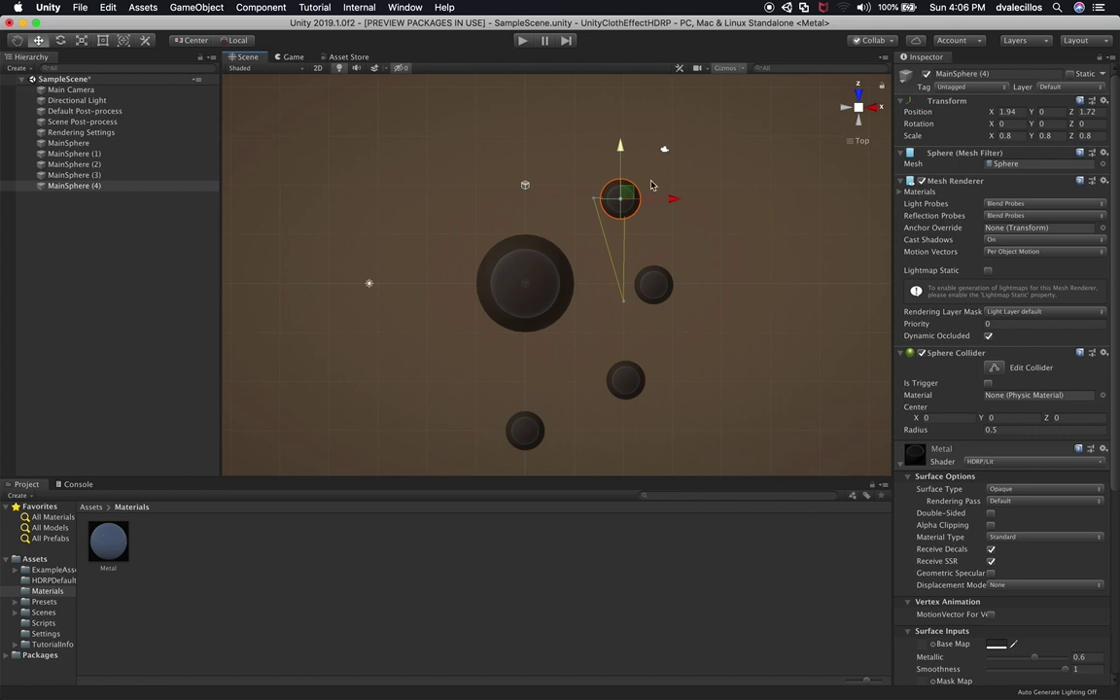
key(super+d)
drag(658, 199, 482, 175)
Duplicate the small sphere twice, placing one copy opposite MainSphere (4) and the other opposite MainSphere (3) across the large sphere
key(super+d)
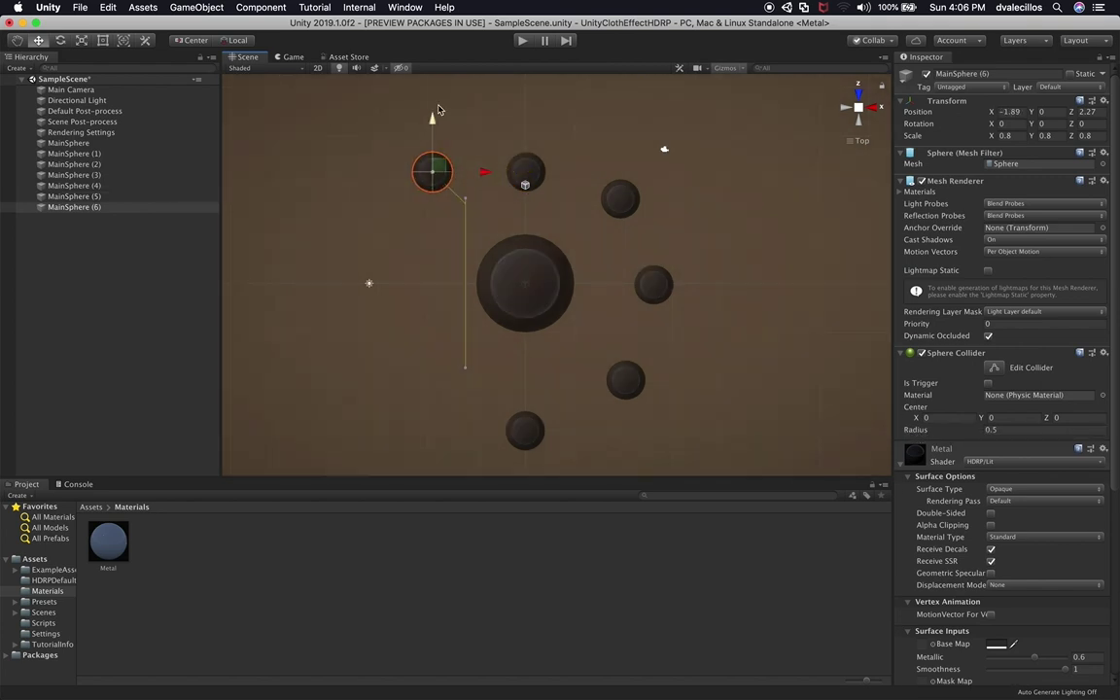
drag(433, 129, 428, 249)
key(super+d)
drag(482, 288, 454, 287)
Duplicate MainSphere (7) and move the copy to about X -1.83, Z -2.03 to close the ring
key(super+d)
drag(398, 230, 398, 333)
drag(449, 385, 489, 386)
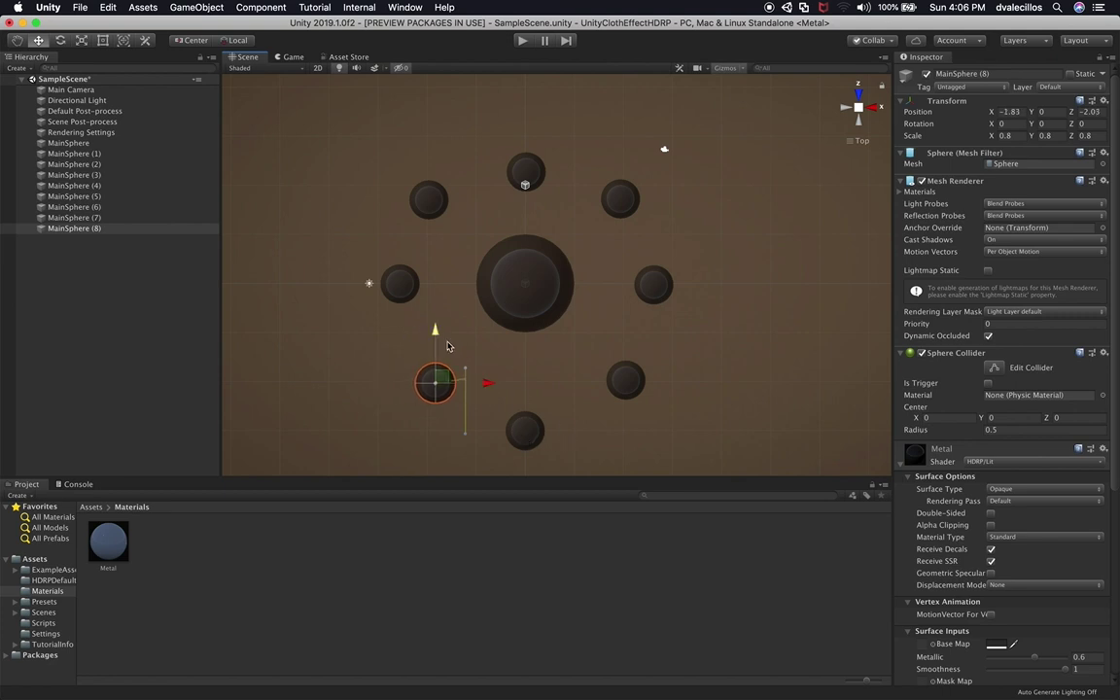
Even out the ring by moving MainSphere (1) to about Z -2.89, MainSphere (5) to about Z 2.66 and MainSphere (4) to about Z 1.83
click(521, 430)
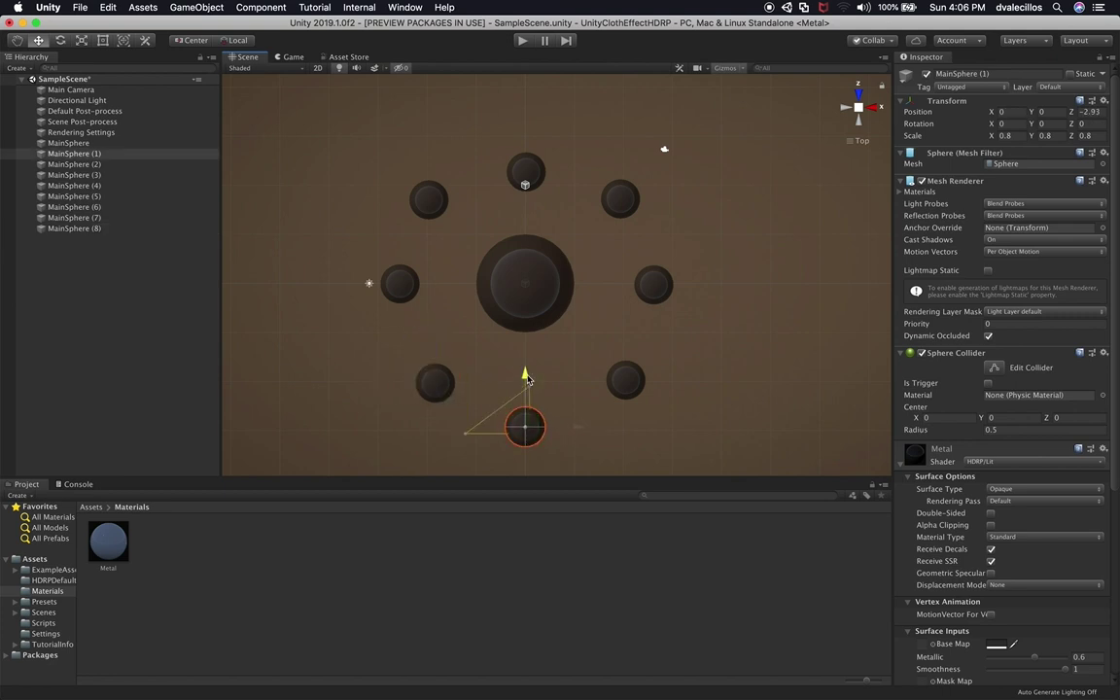
click(525, 184)
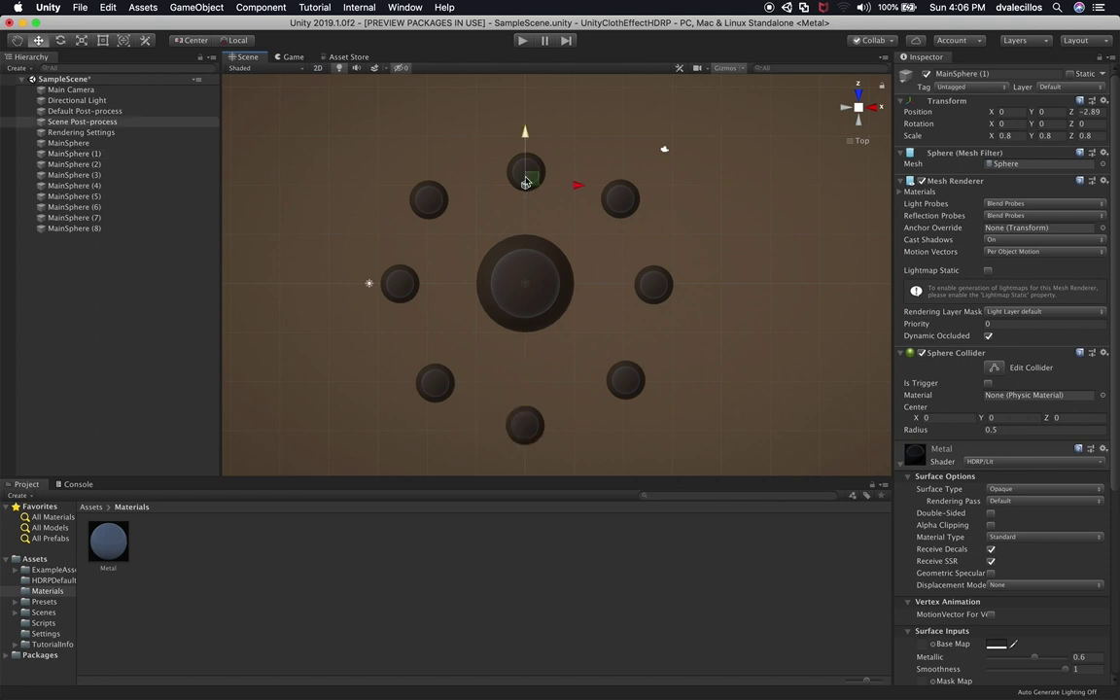
click(525, 170)
drag(525, 121, 525, 102)
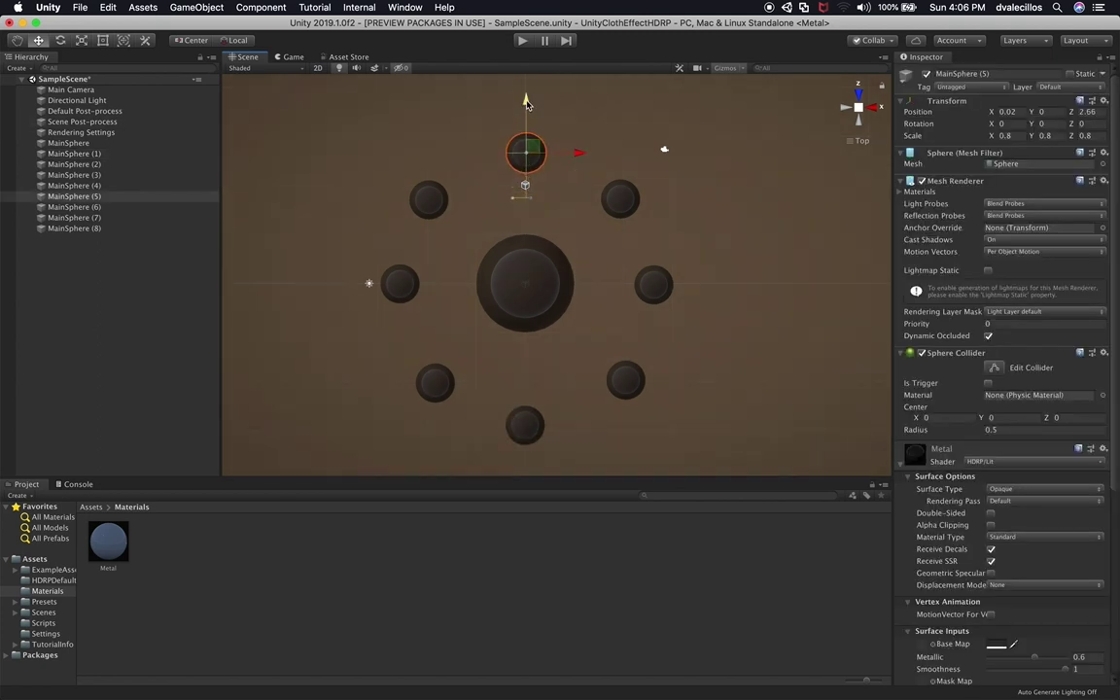
click(617, 199)
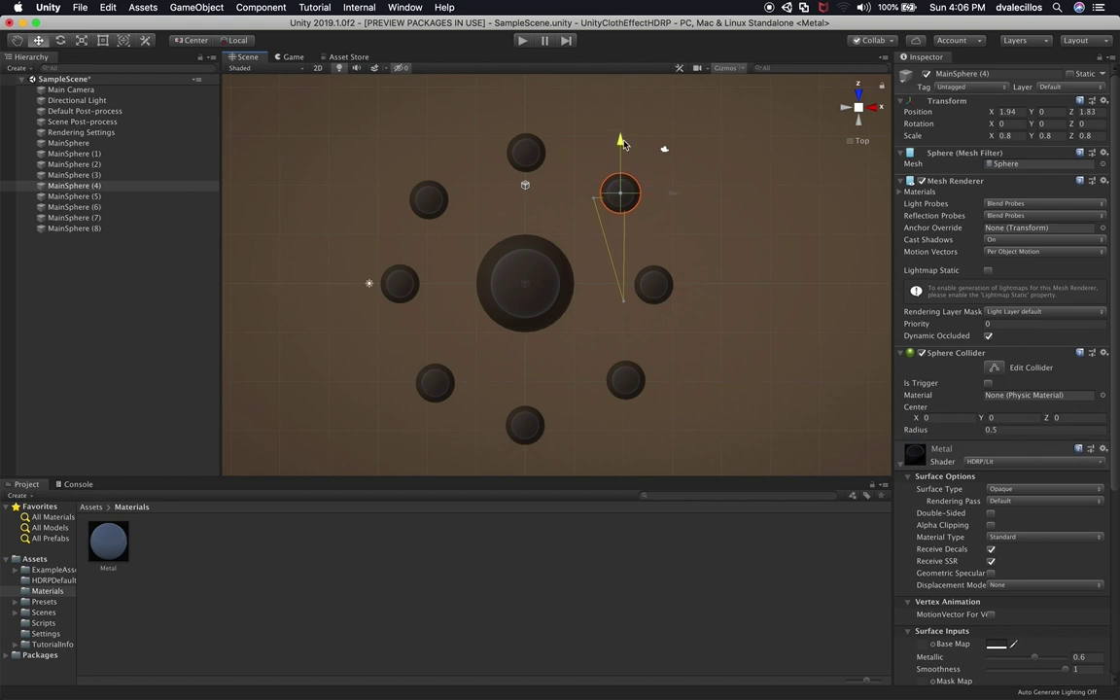
click(746, 301)
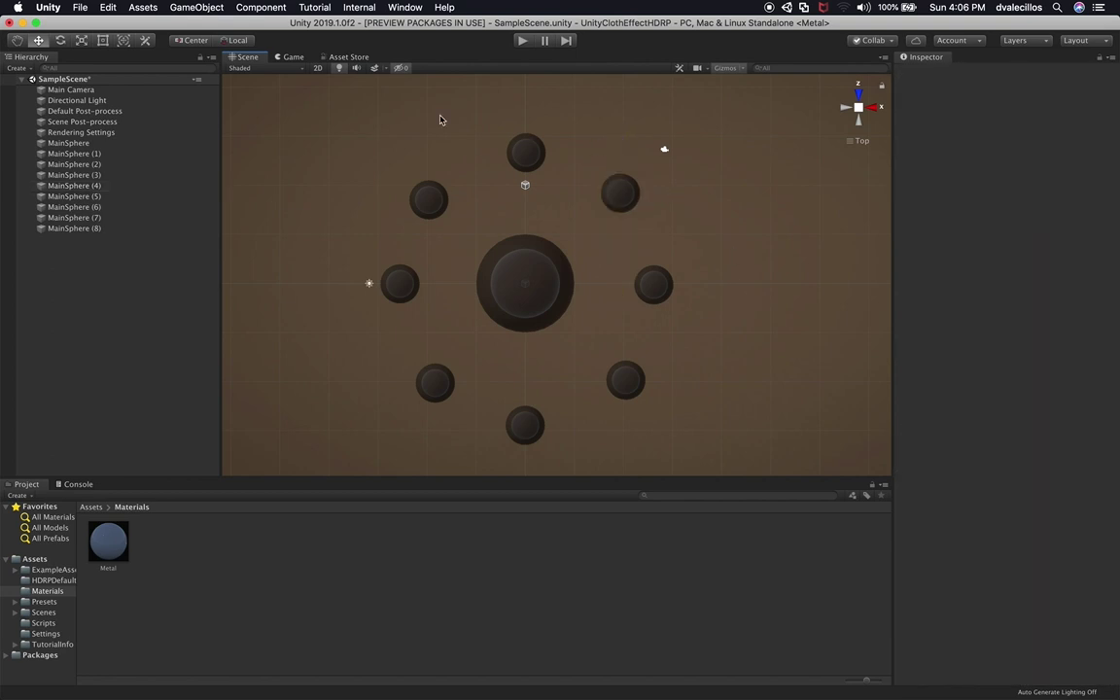
Set the Main Camera's field of view to 73 while checking the Game view
click(292, 57)
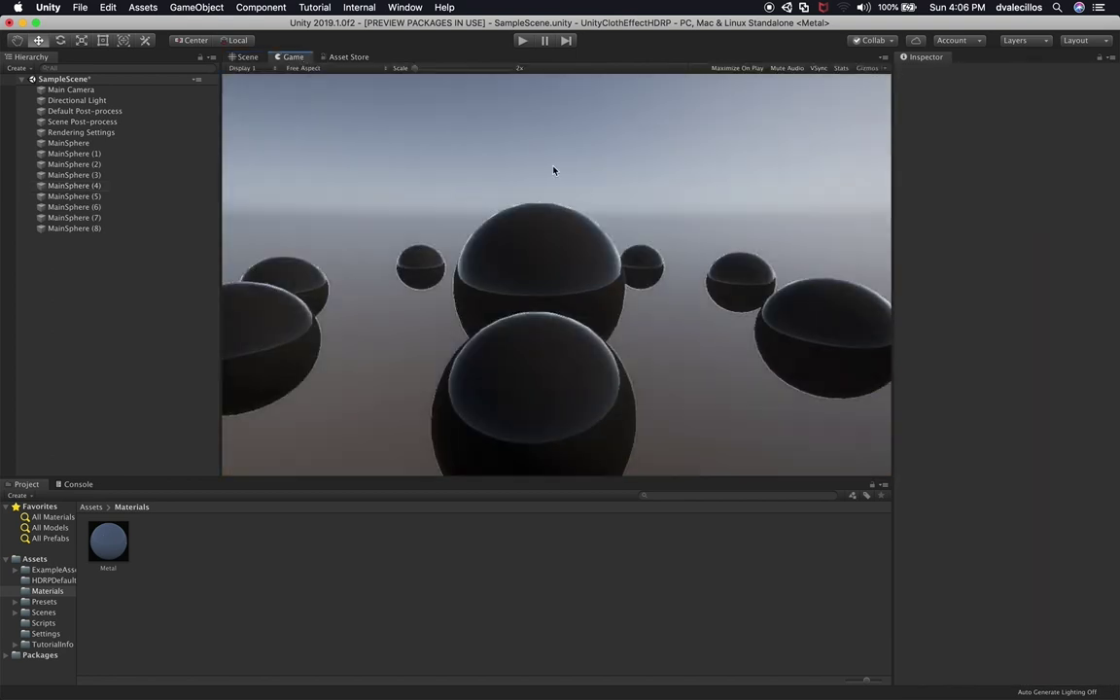
click(116, 89)
mouse_move(1017, 293)
mouse_down()
mouse_move(1055, 293)
mouse_move(1019, 293)
mouse_up()
click(1101, 293)
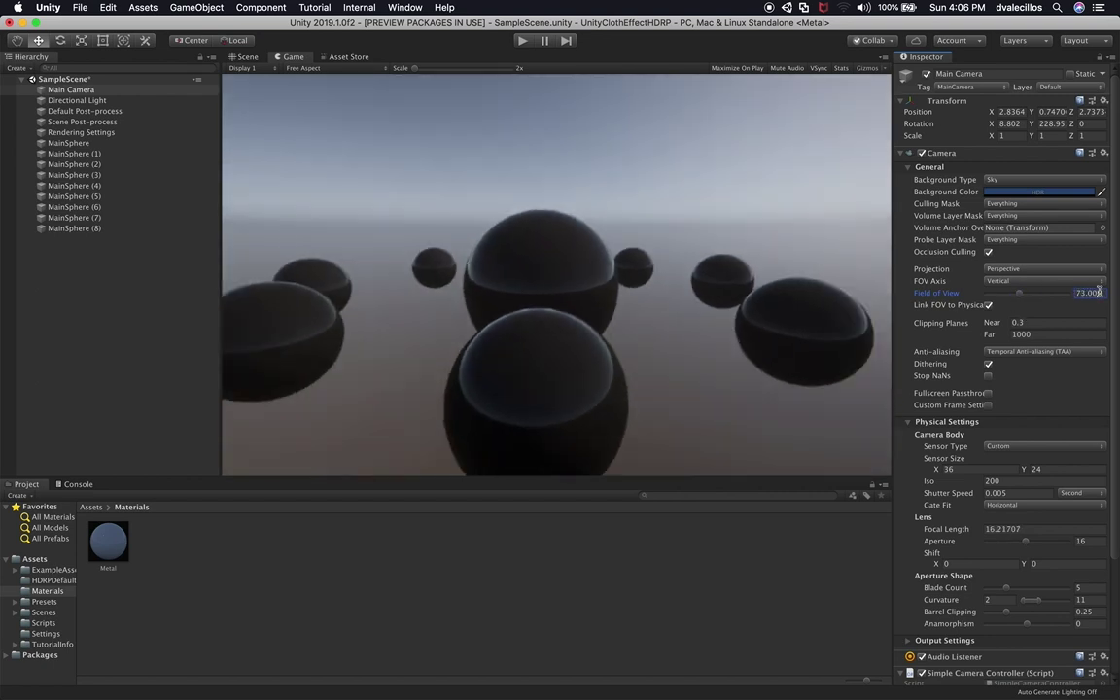
Align the Main Camera with a raised perspective view of the whole ring, at about X 5.09, Y 1.78, Z 2.17, and check the Game view
click(245, 56)
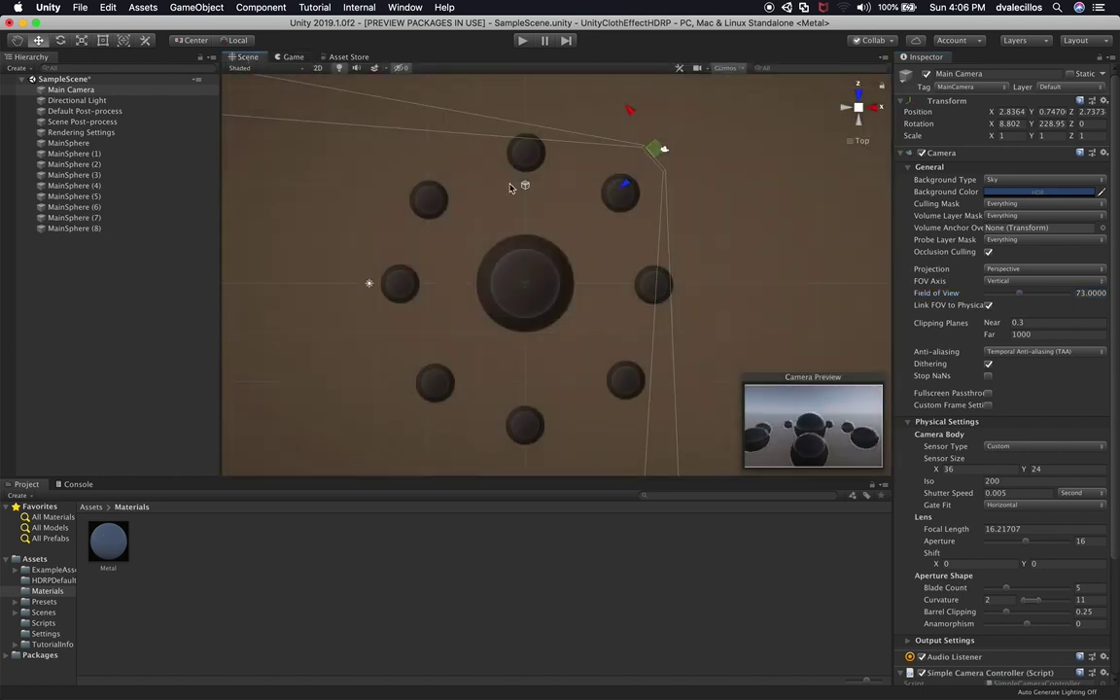
alt+drag(606, 247, 574, 233)
scroll(603, 171, up, 3)
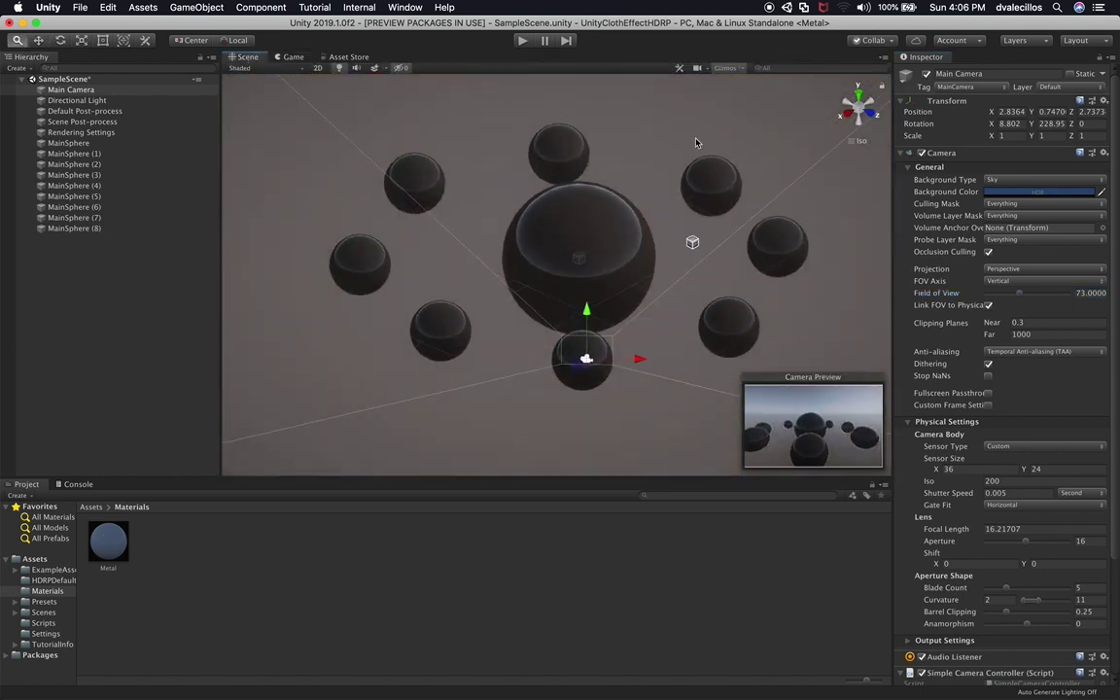
click(844, 114)
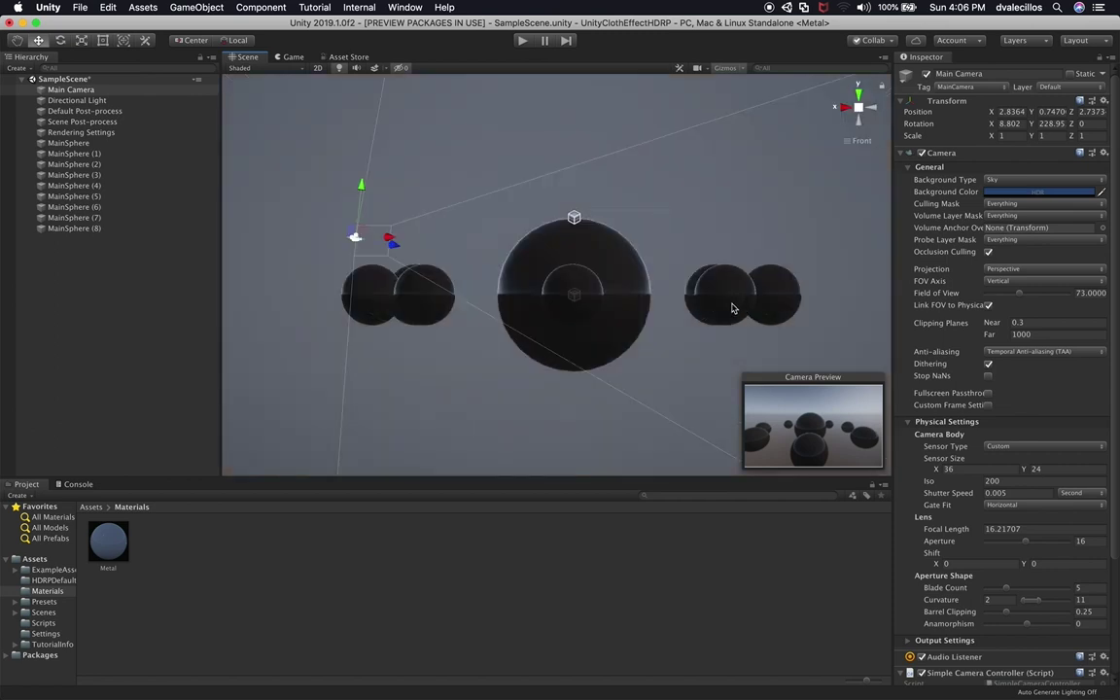
click(858, 107)
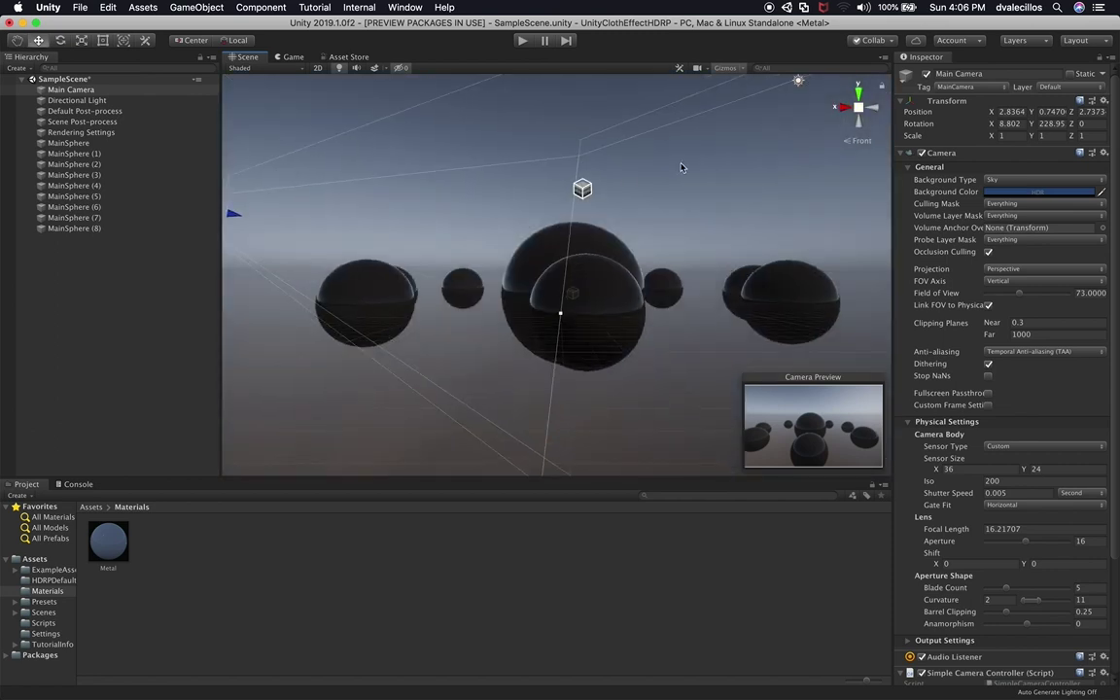
alt+drag(499, 255, 617, 254)
alt+right_drag(618, 254, 628, 248)
scroll(627, 245, down, 3)
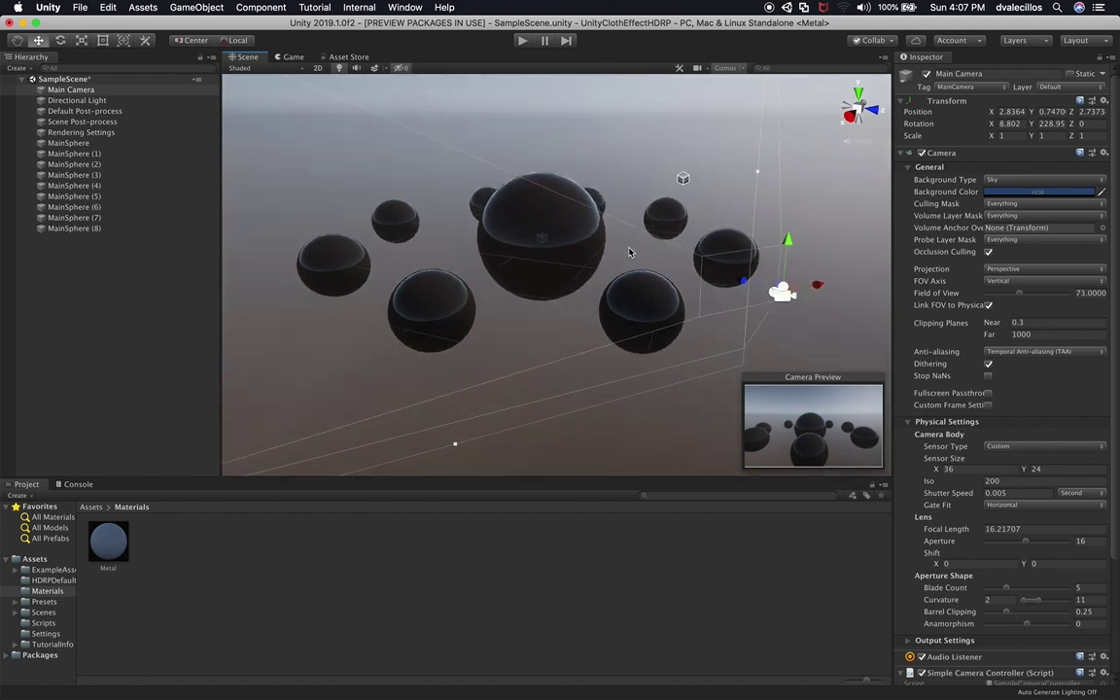
alt+drag(627, 243, 613, 273)
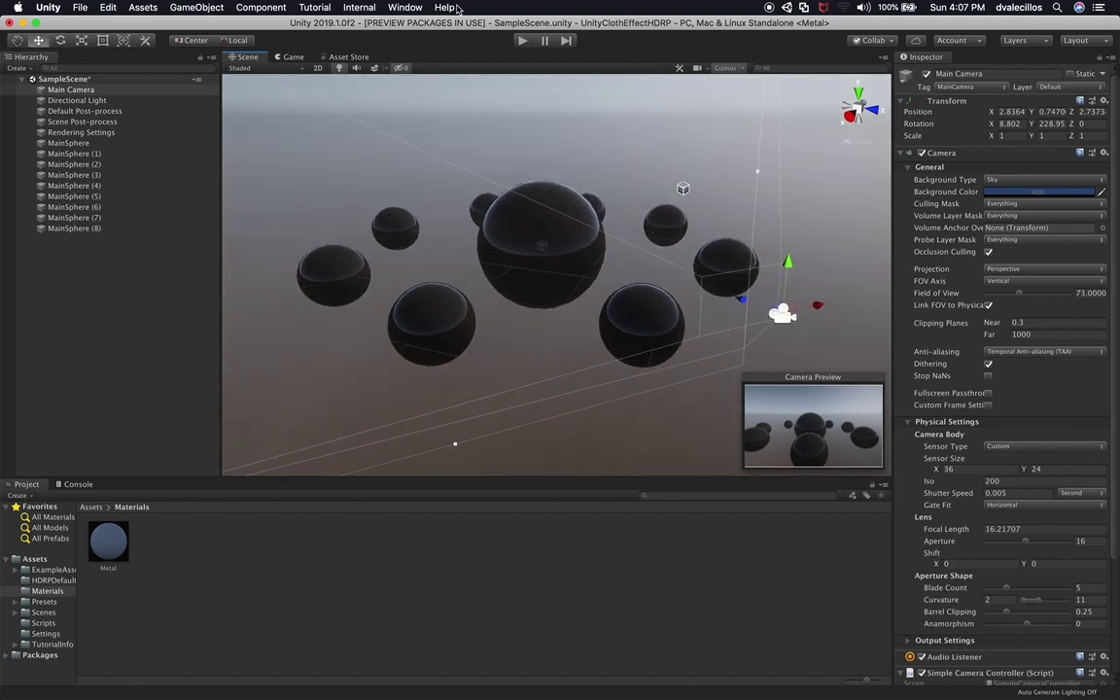
click(257, 8)
mouse_move(218, 8)
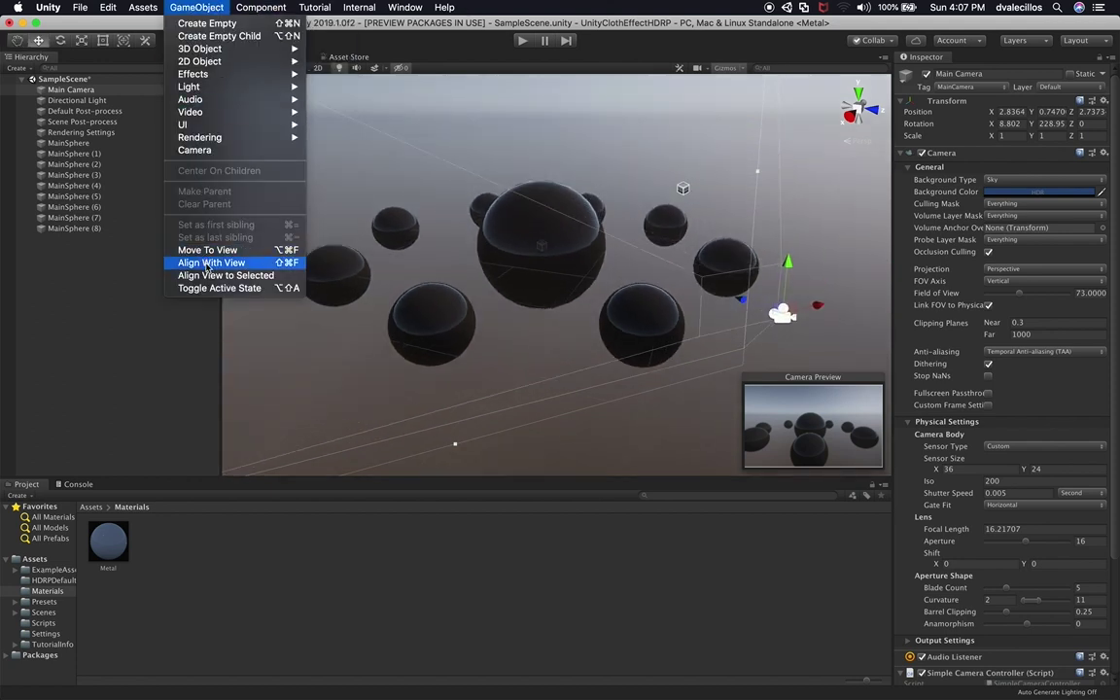
click(280, 57)
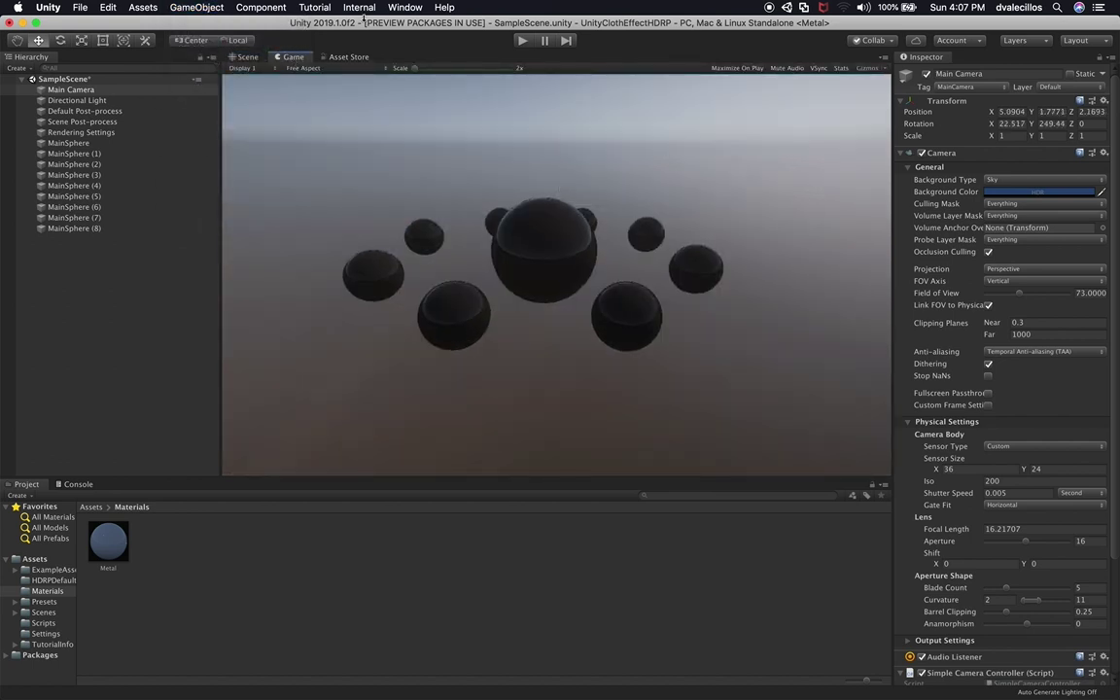
Realign the Main Camera with a closer view of the spheres, at about X 4.47, Y 1.74, Z 2.02, and check the Game view
click(248, 56)
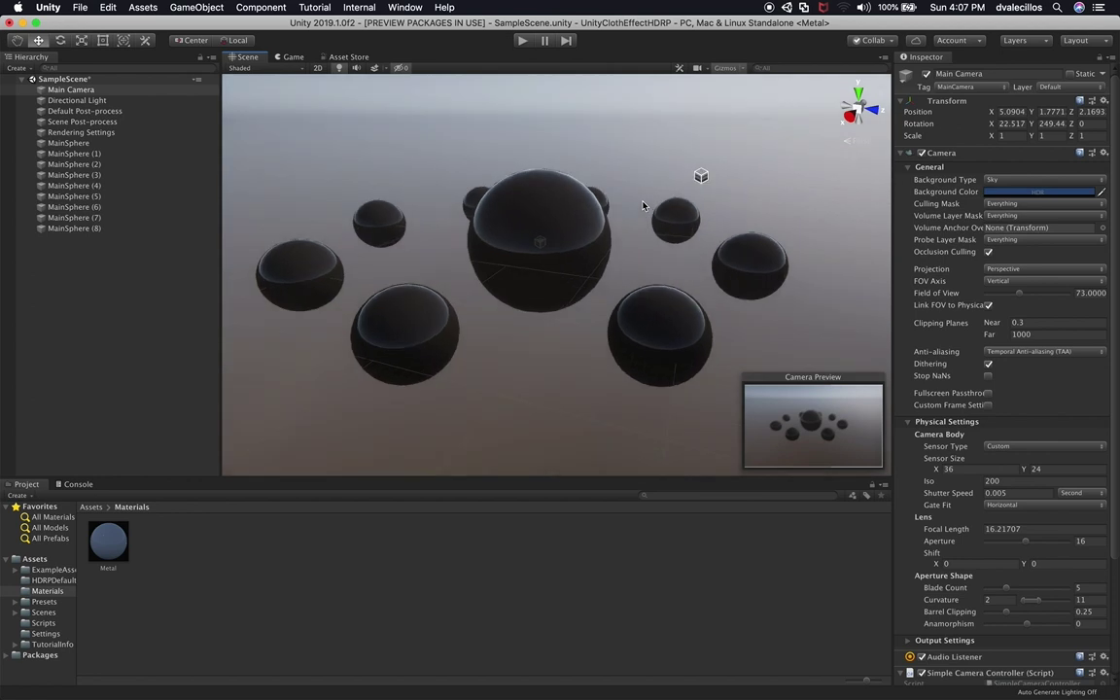
middle_drag(637, 207, 635, 220)
click(197, 8)
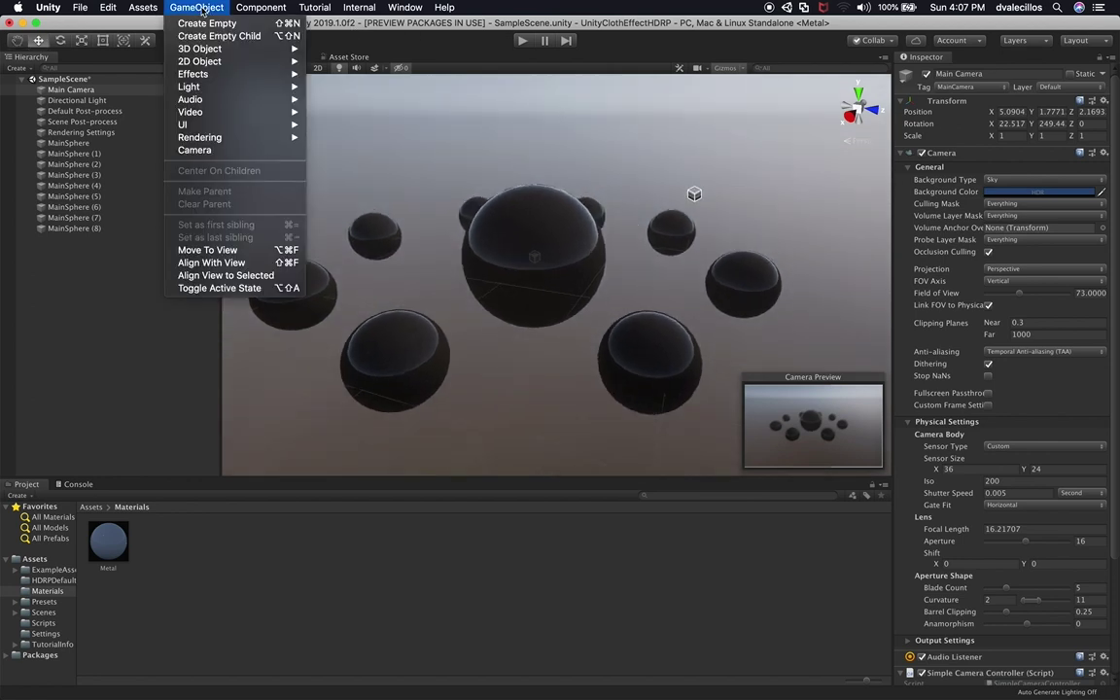
click(211, 263)
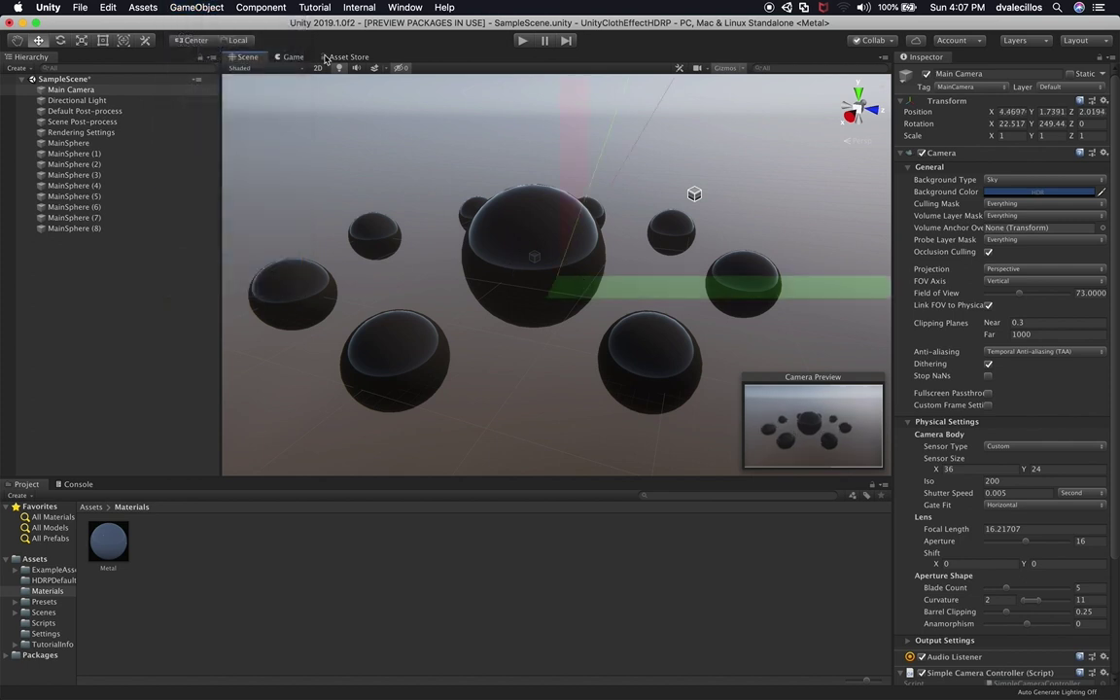
click(292, 56)
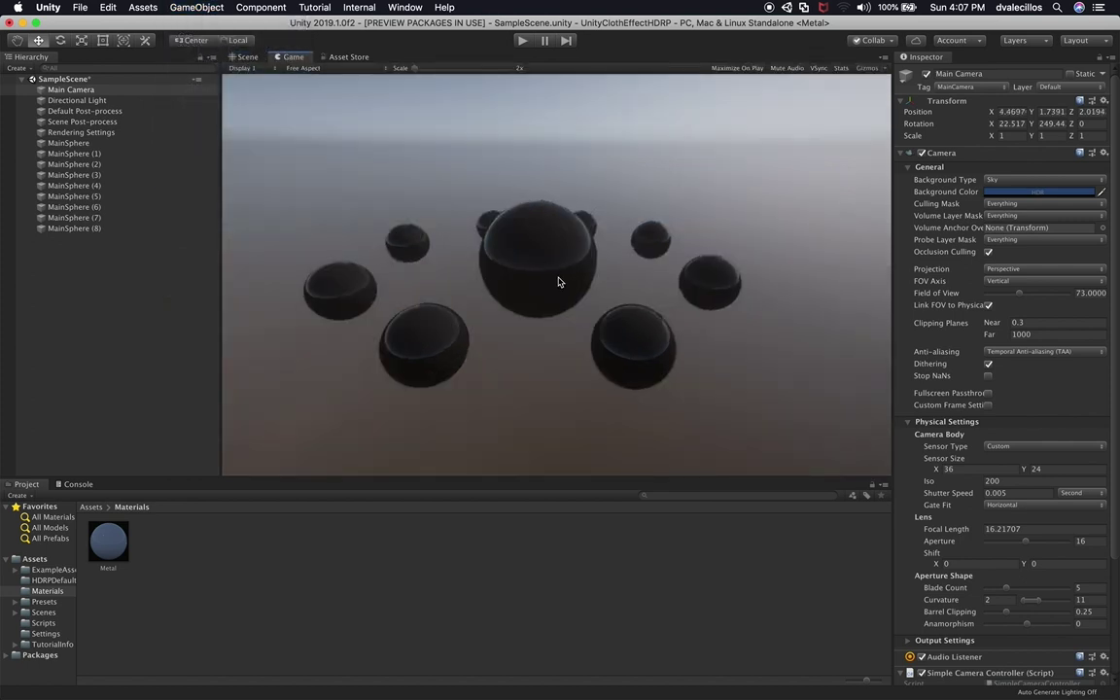
Rename the eight small spheres, MainSphere (1) to MainSphere (8), as Colliders
click(262, 57)
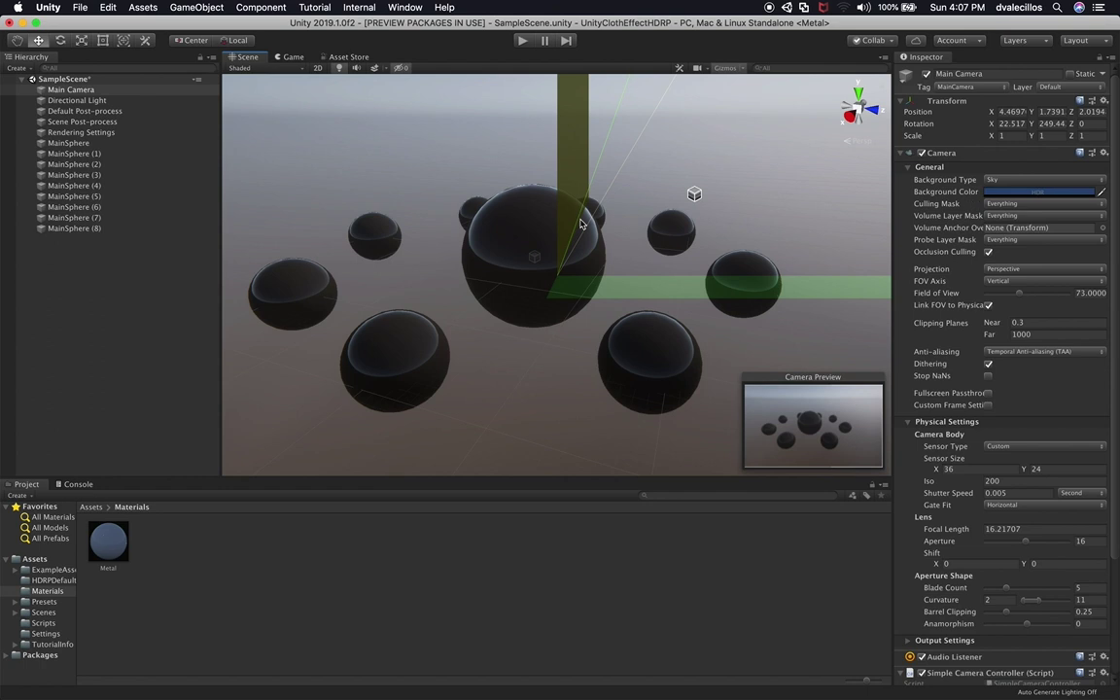
click(510, 363)
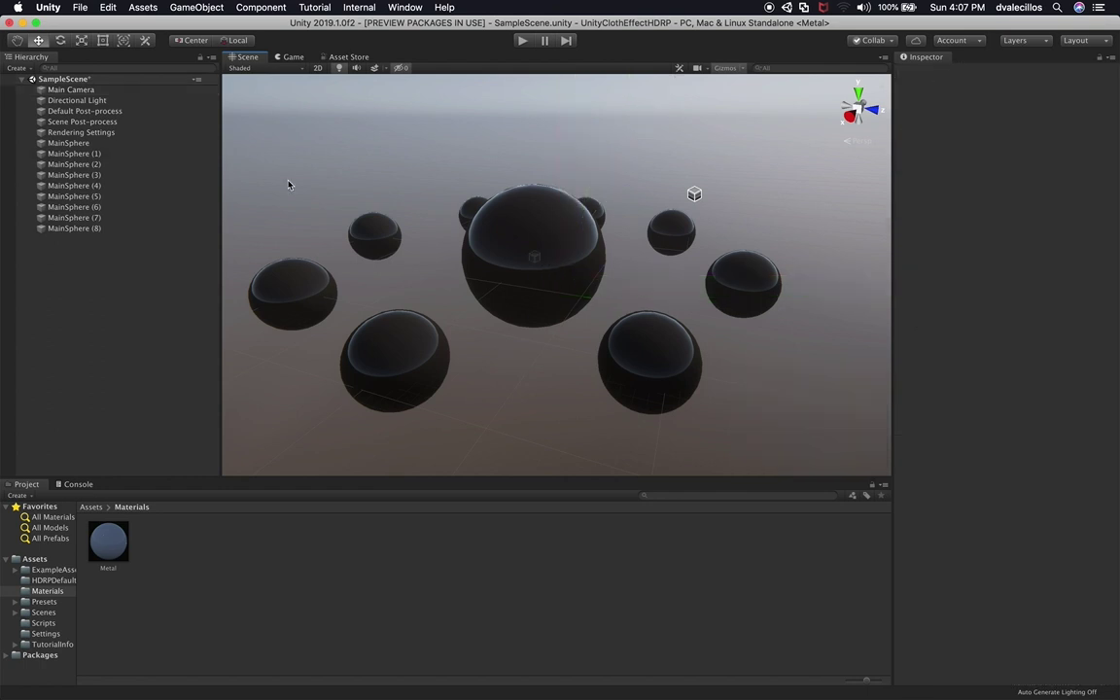
click(73, 152)
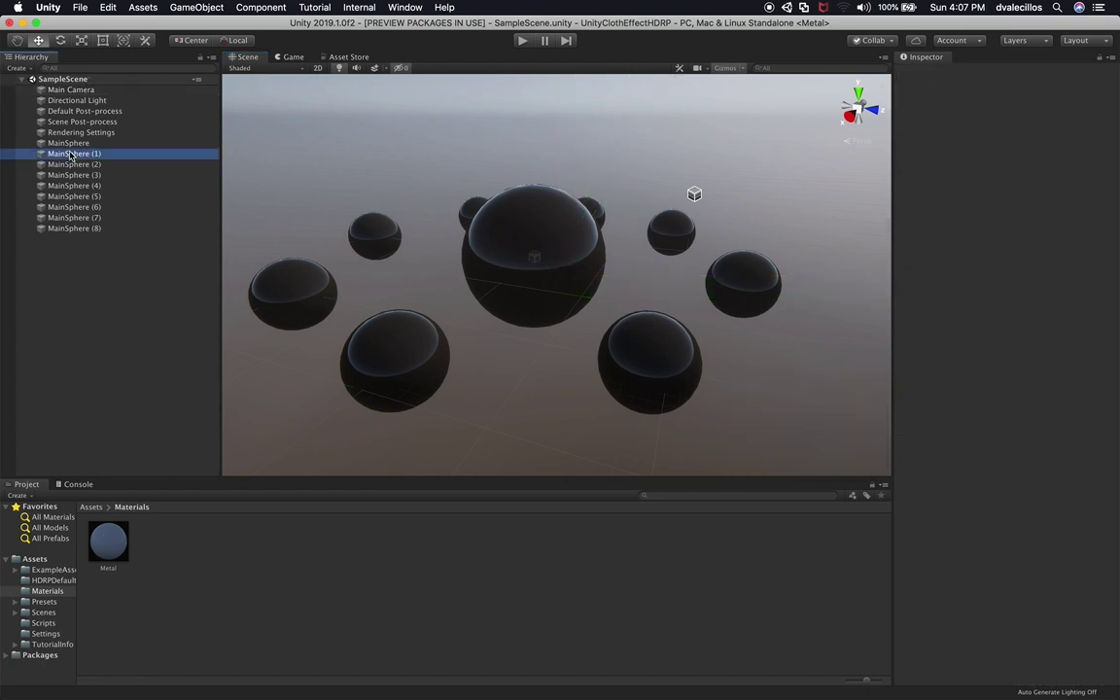
shift+click(110, 231)
click(970, 73)
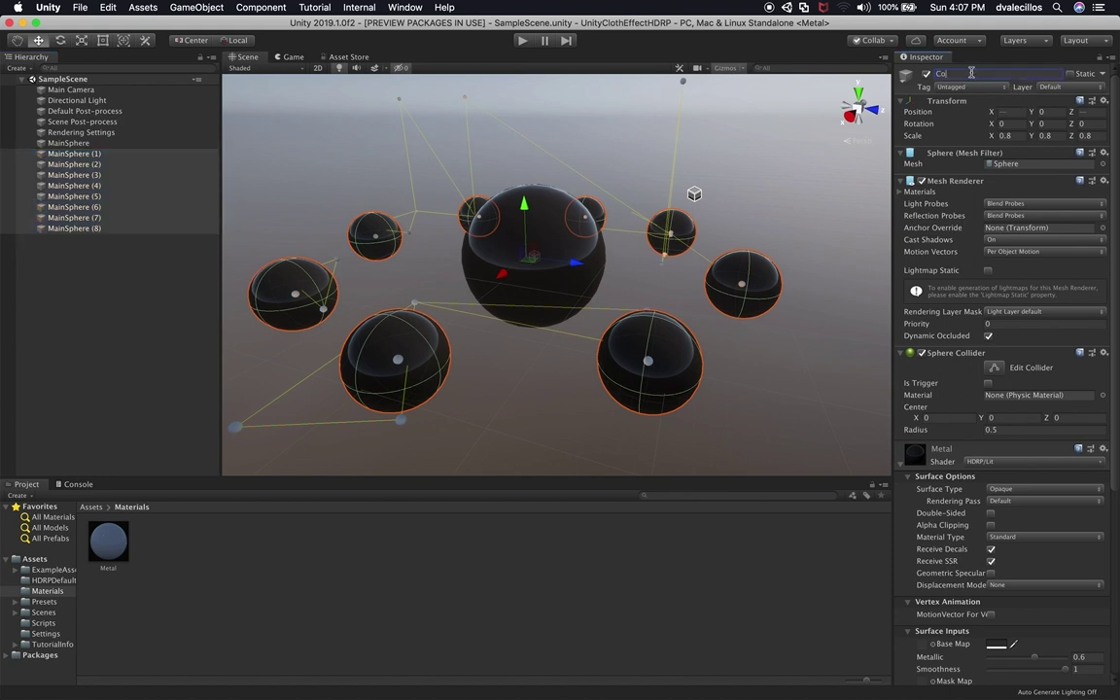
text(Colliders)
key(Return)
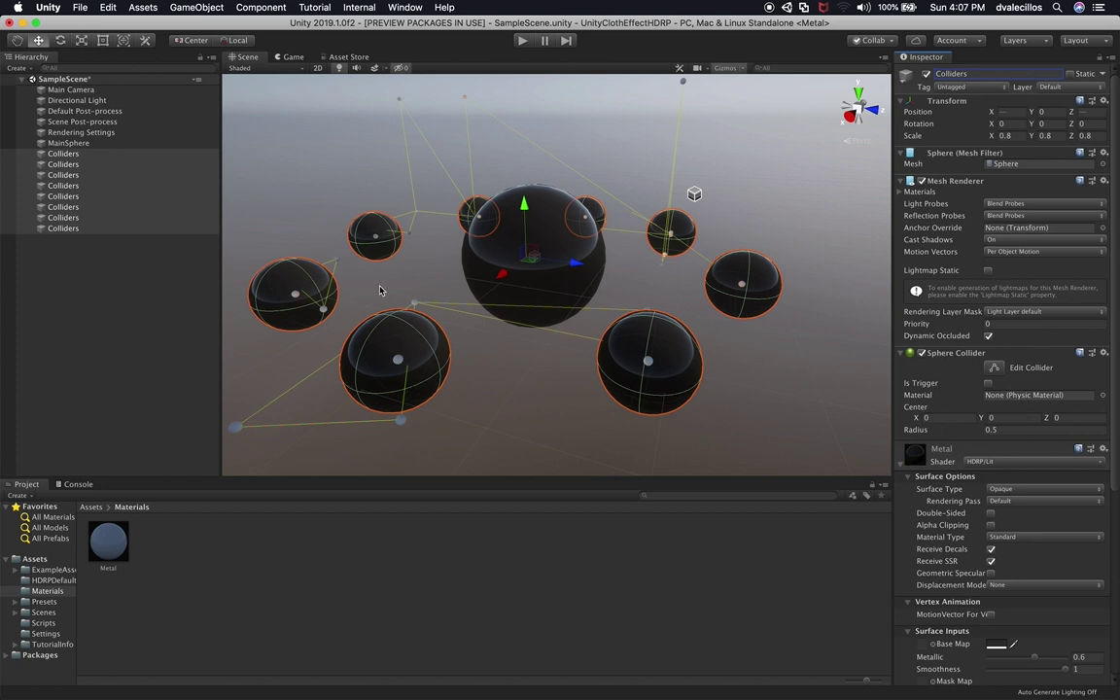
click(74, 145)
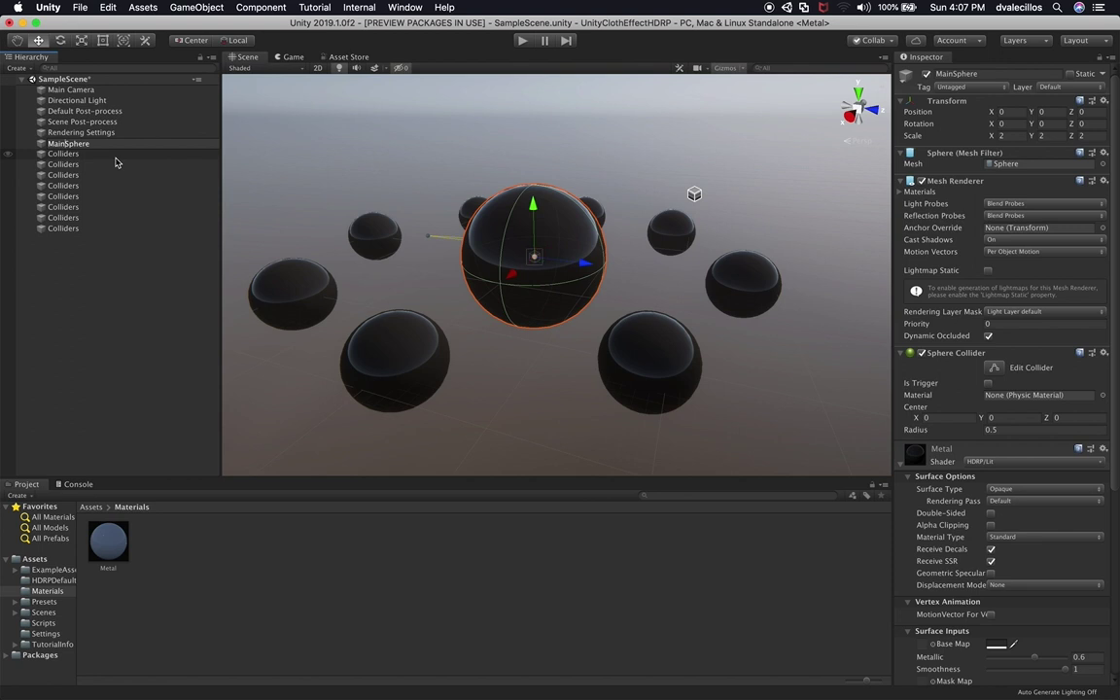
click(107, 294)
click(85, 146)
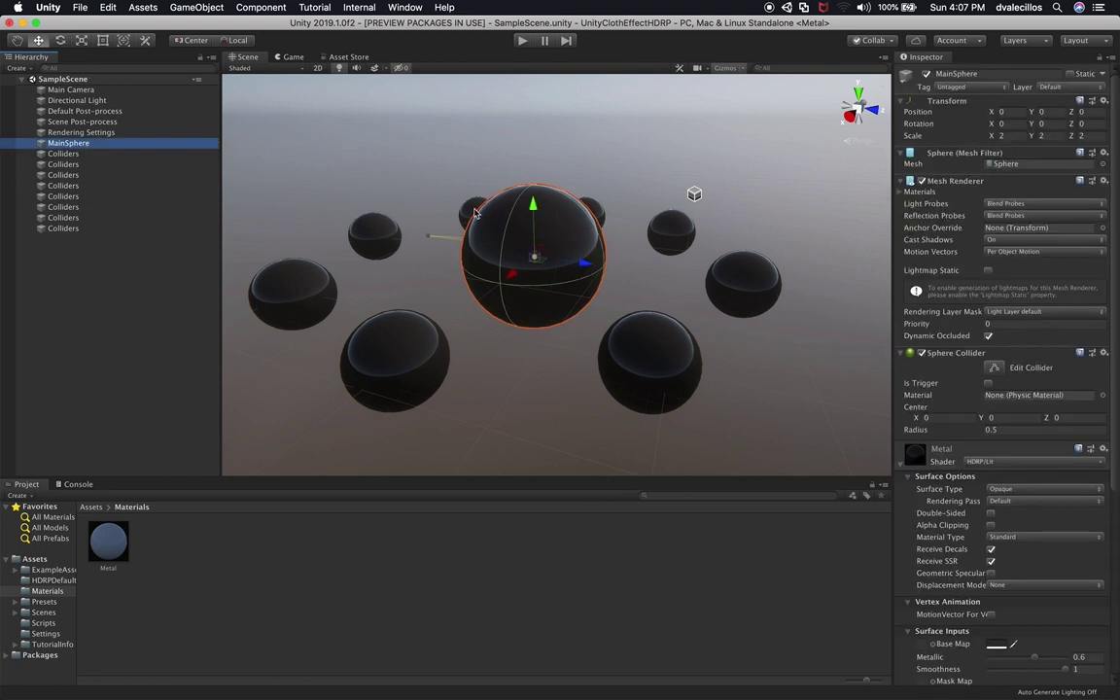
scroll(936, 385, down, 5)
Set the Bloom intensity of the Default Post-process volume to about 0.362 while watching the Game view
click(293, 57)
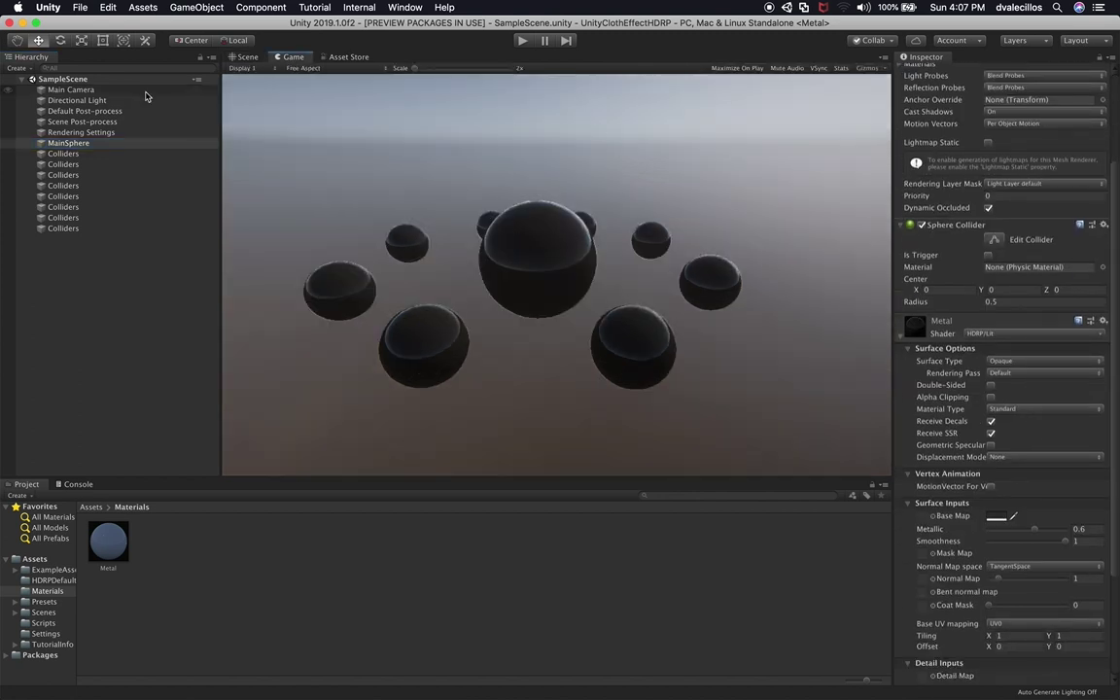
click(103, 111)
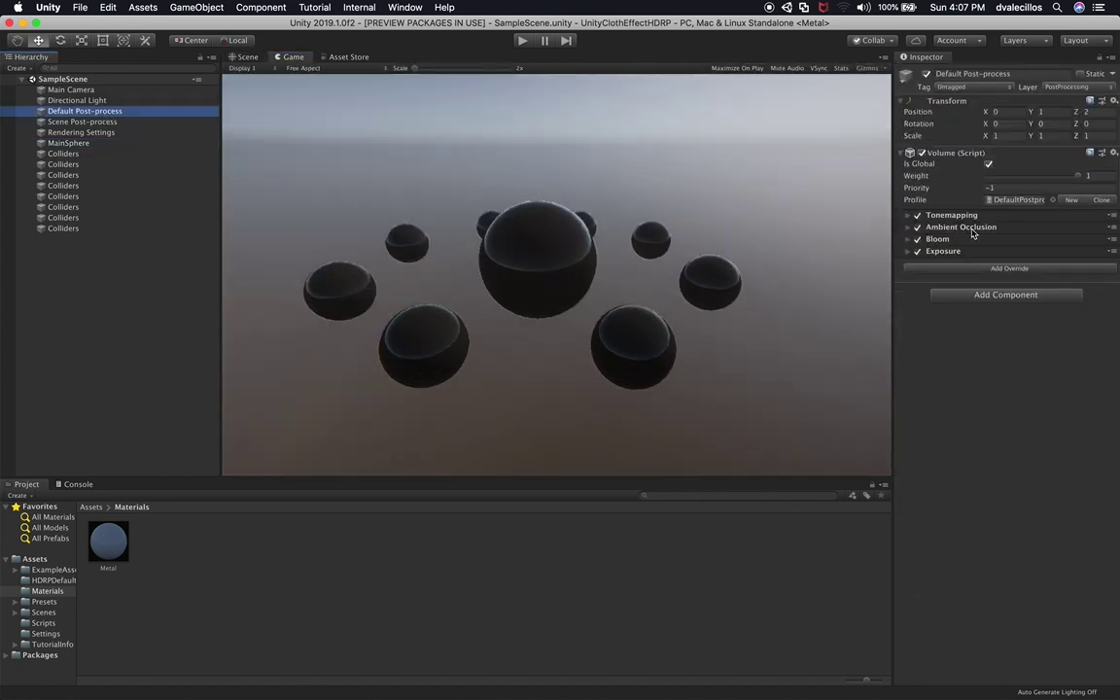
click(937, 238)
click(1030, 279)
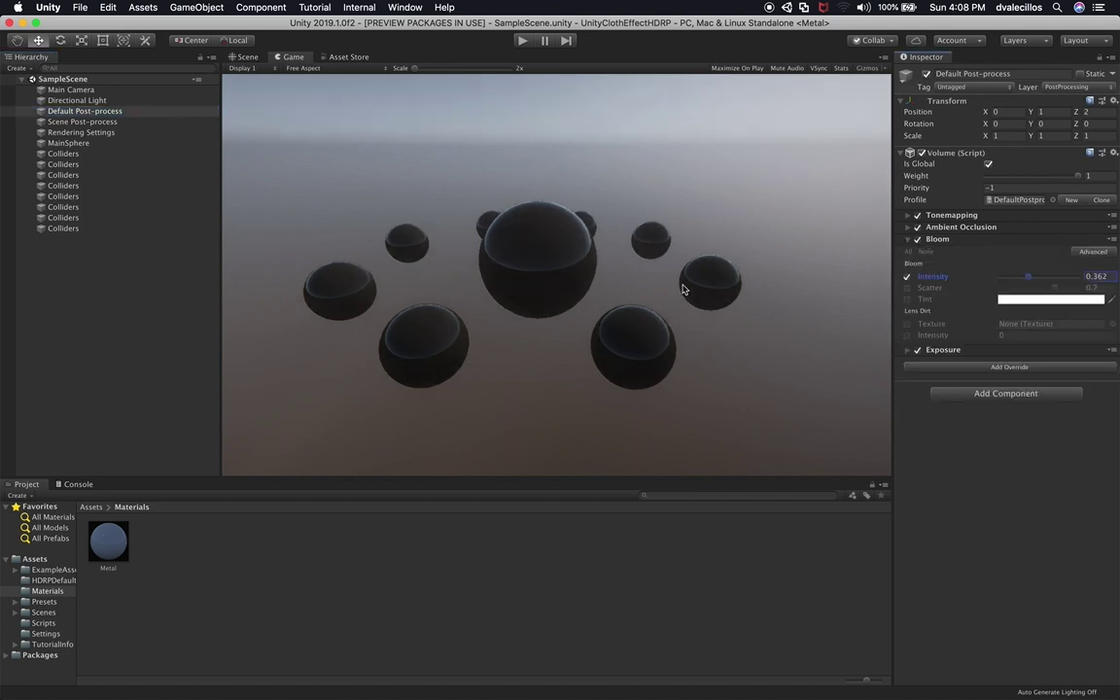
Set the Vignette intensity of the Scene Post-process volume to about 0.395
click(97, 122)
mouse_move(1033, 262)
mouse_down()
mouse_move(1050, 263)
mouse_move(1016, 263)
mouse_move(1055, 263)
mouse_move(1026, 275)
mouse_move(1033, 280)
mouse_up()
click(948, 215)
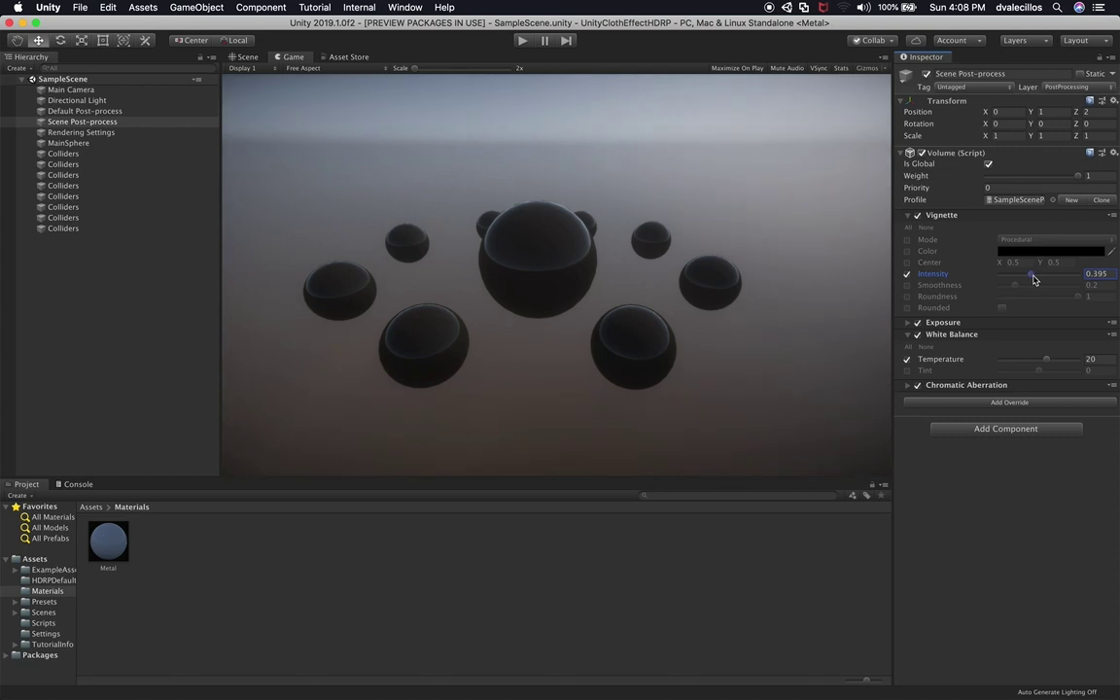
Return to the Scene view and select the large MainSphere at the centre of the ring
click(82, 111)
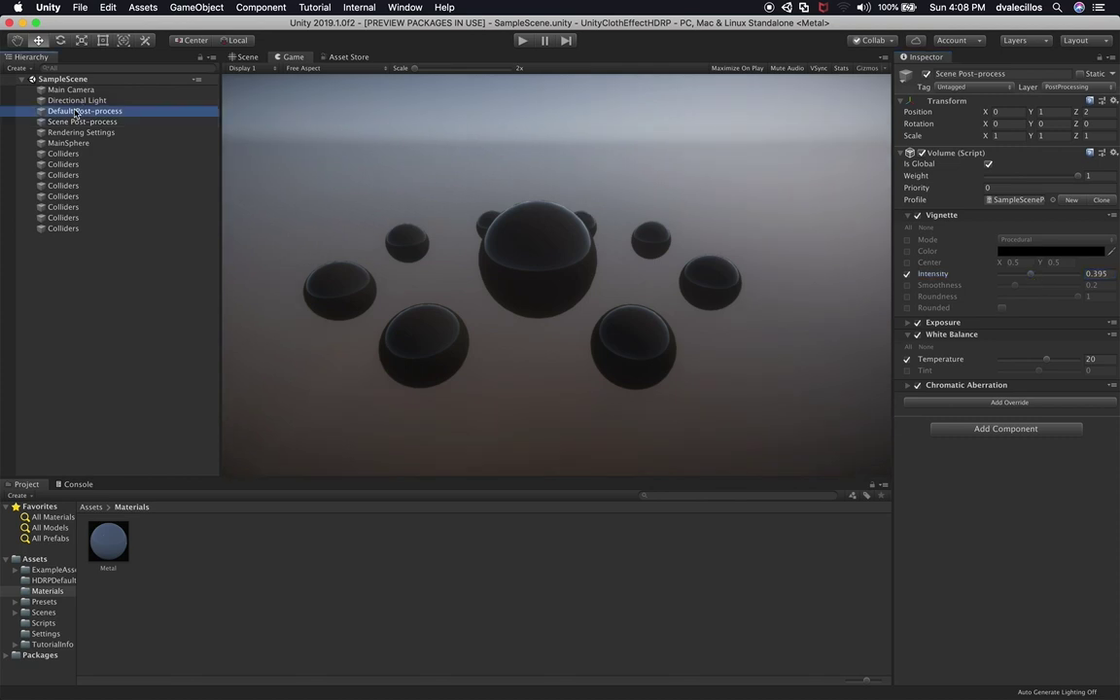
click(72, 89)
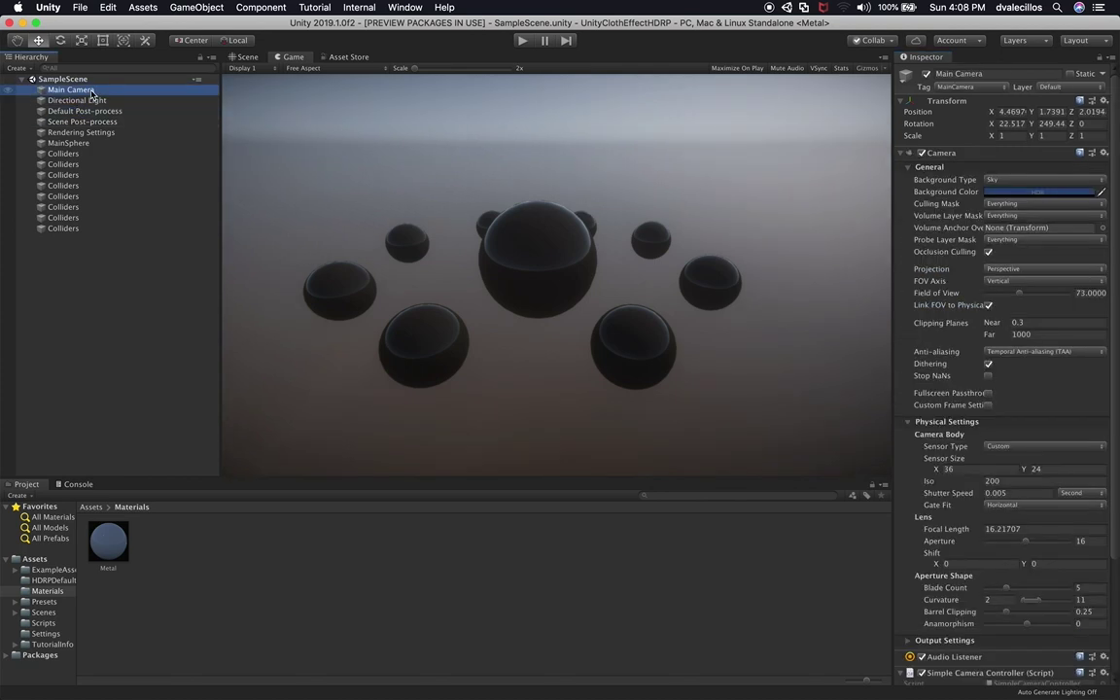
click(86, 144)
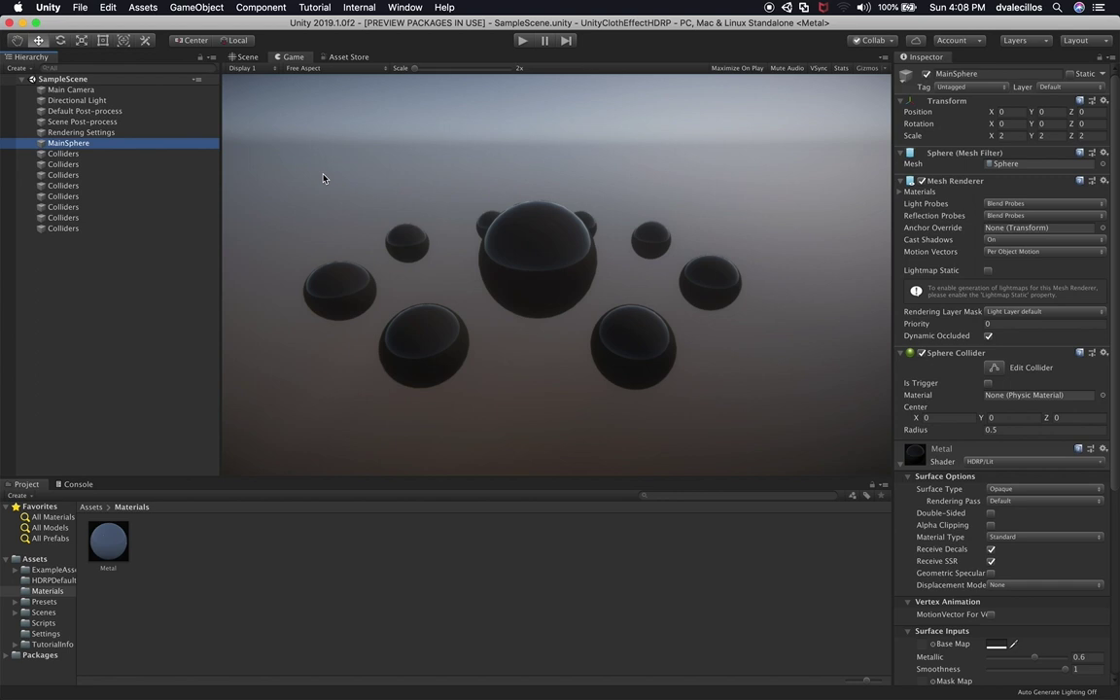
click(249, 58)
click(857, 362)
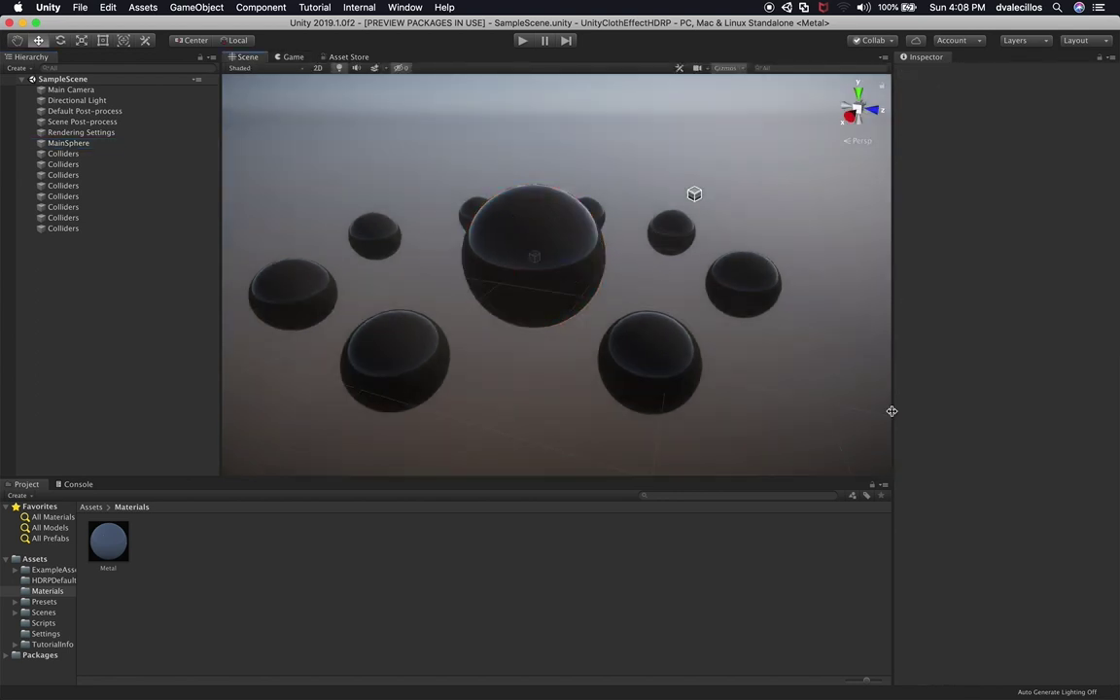
click(554, 278)
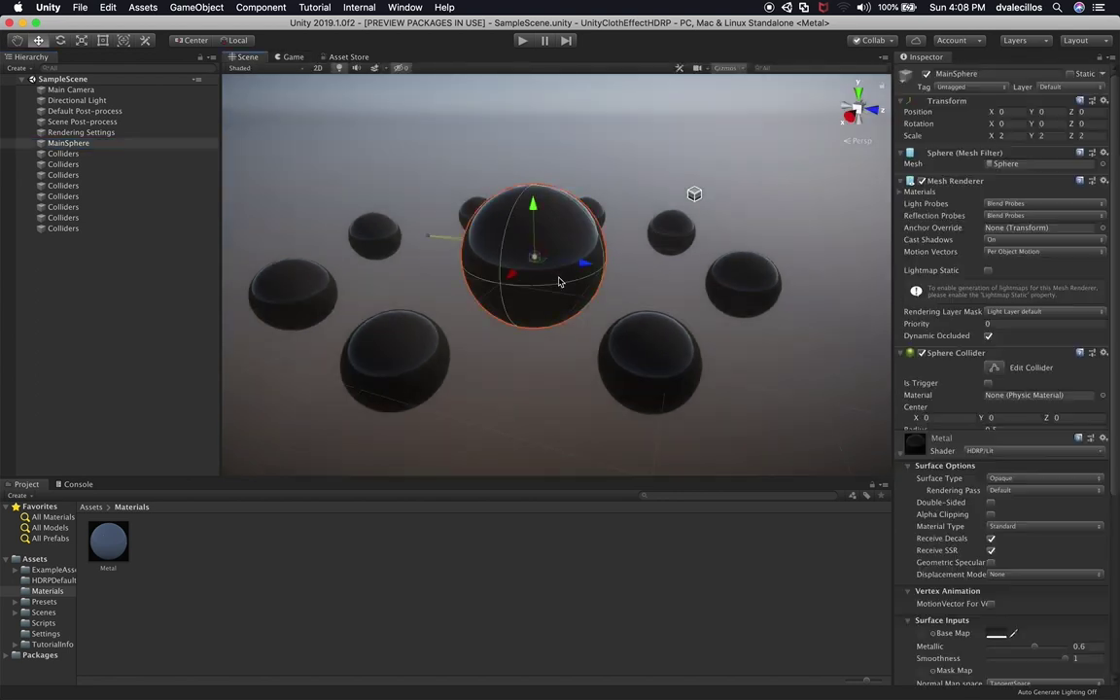
Collapse MainSphere's Metal material, Mesh Filter, Mesh Renderer and Sphere Collider sections, and add a Cloth component
click(903, 463)
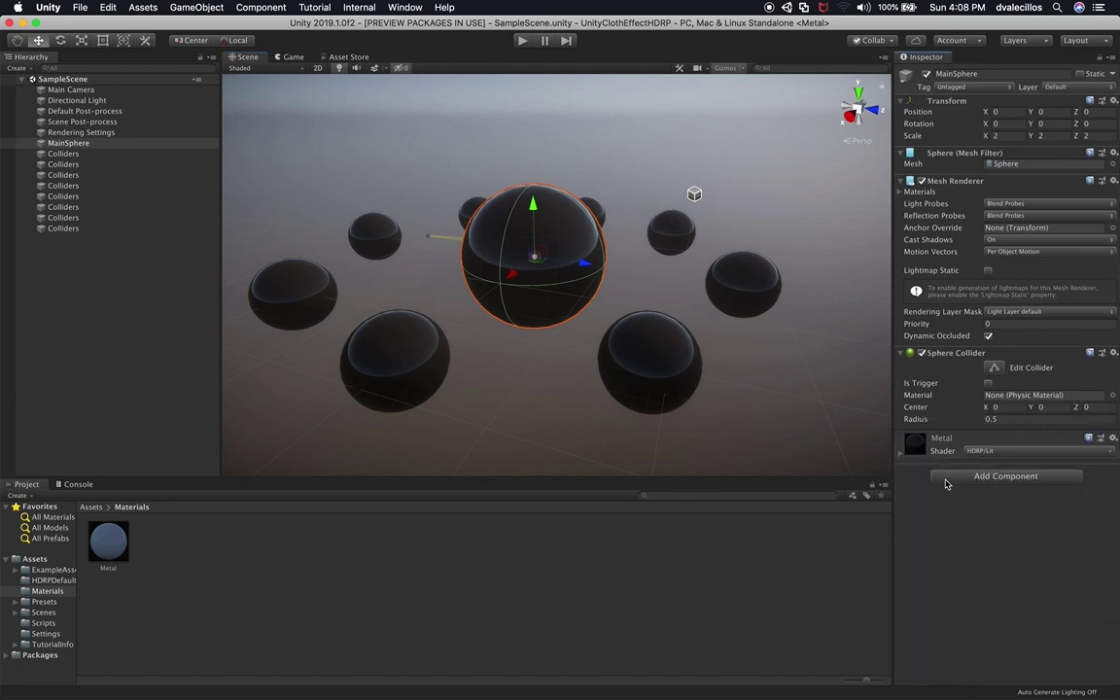
click(958, 181)
click(953, 154)
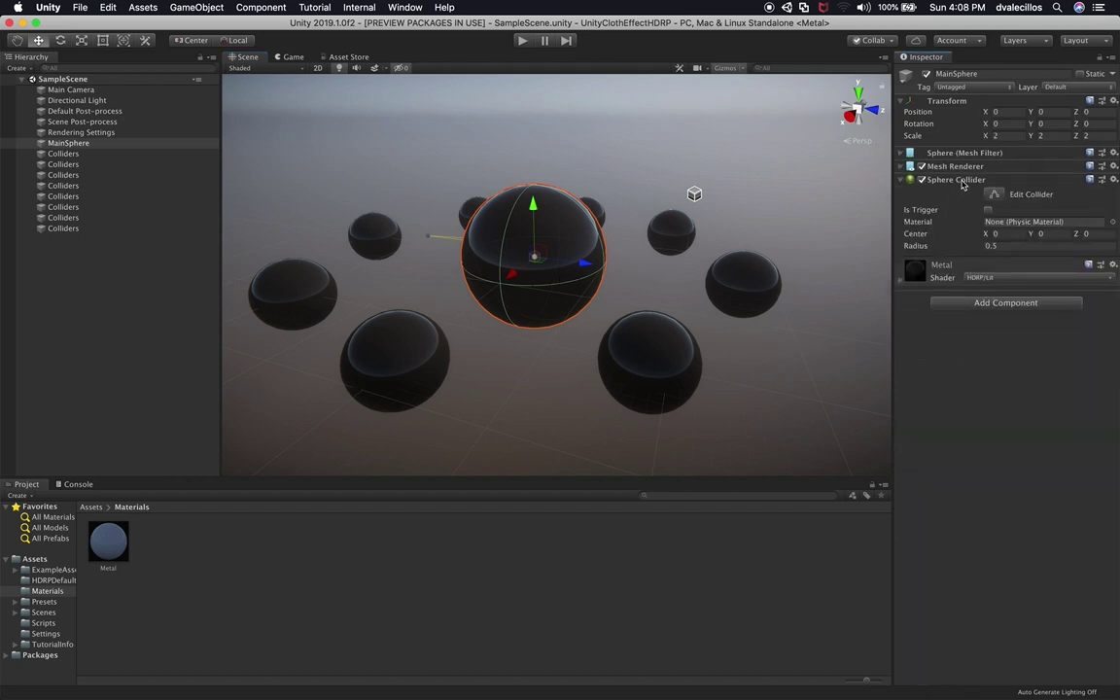
click(960, 180)
click(1005, 233)
text(clo)
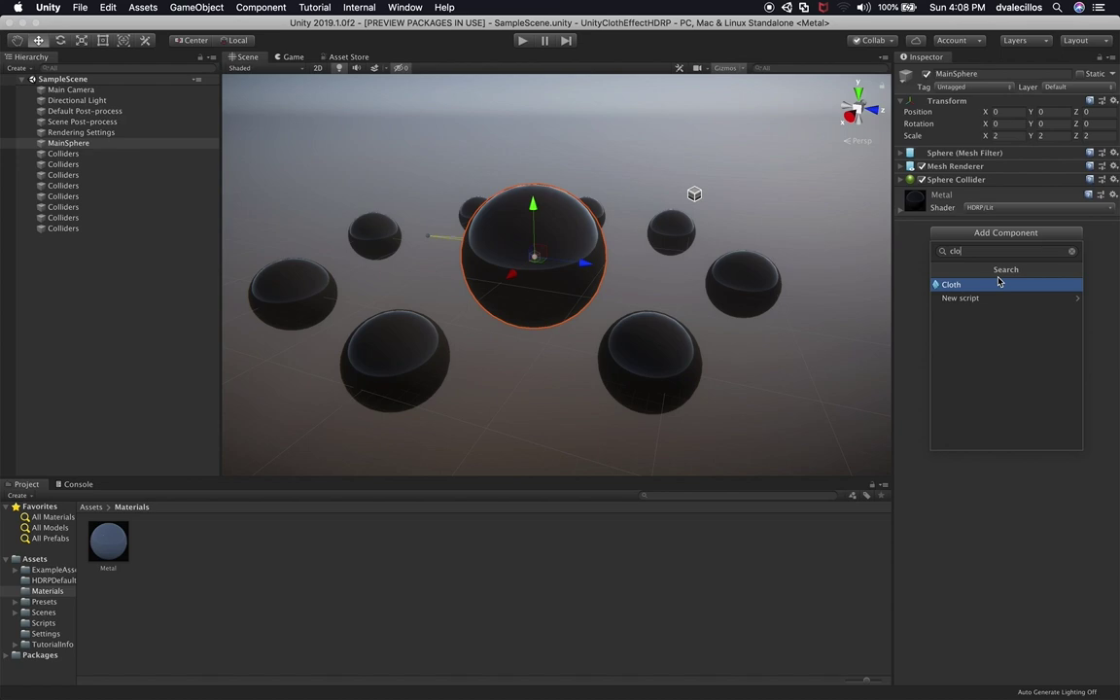
click(998, 282)
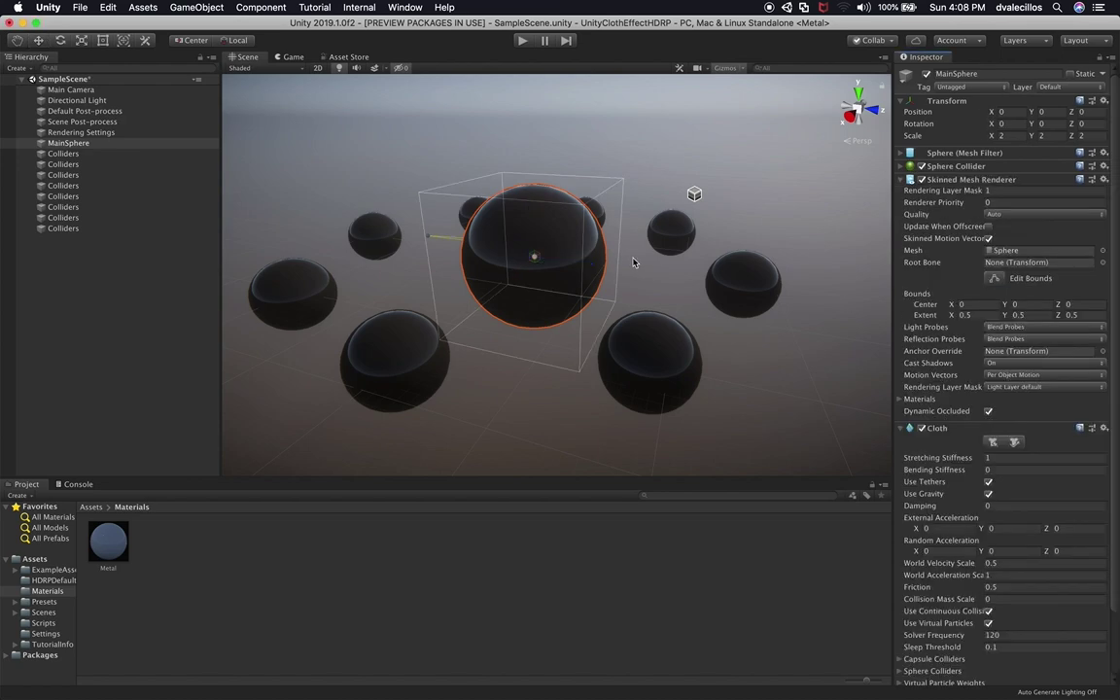
Examine MainSphere's vertices from several angles in the cloth constraints editor and close the editor
alt+drag(420, 245, 630, 241)
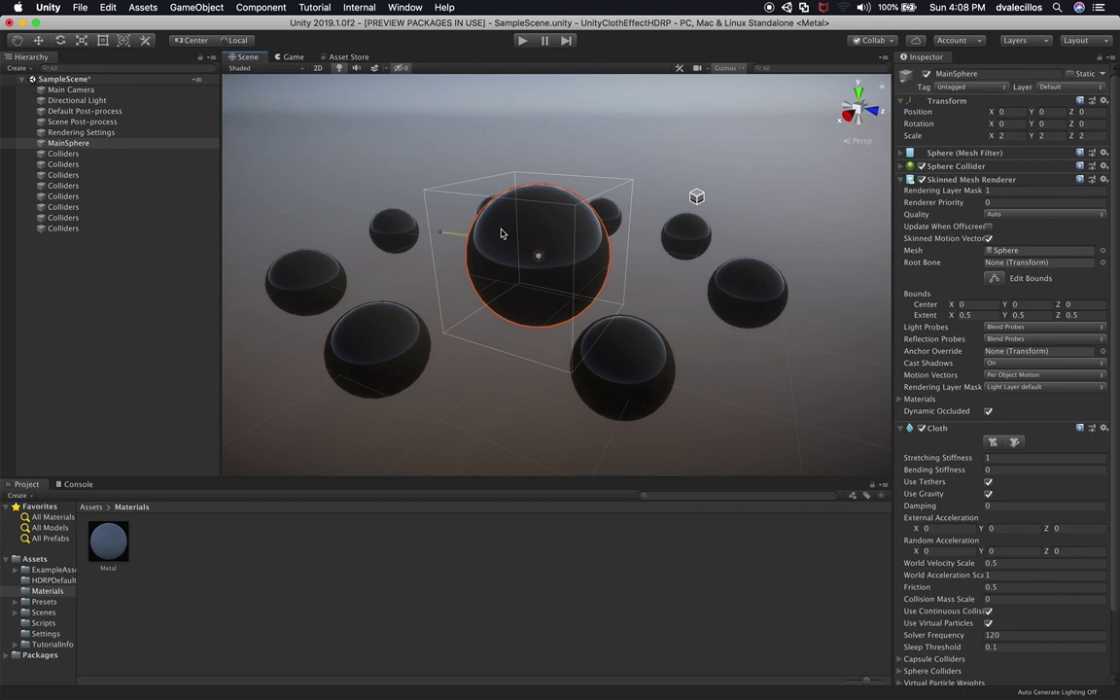
alt+drag(486, 209, 352, 196)
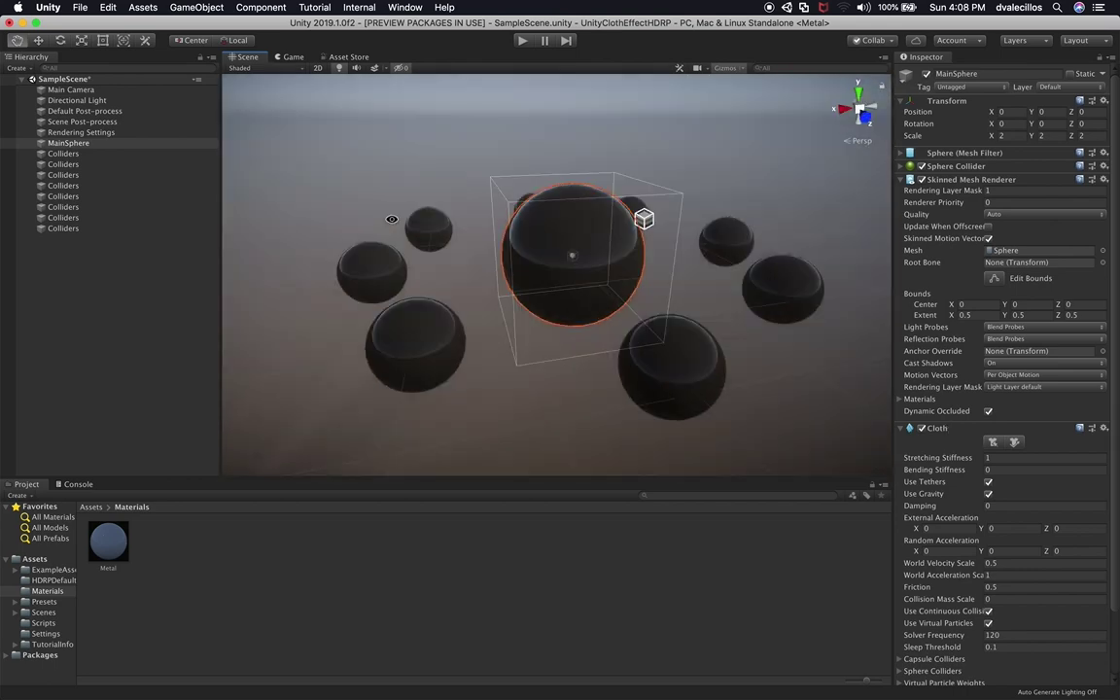
click(993, 443)
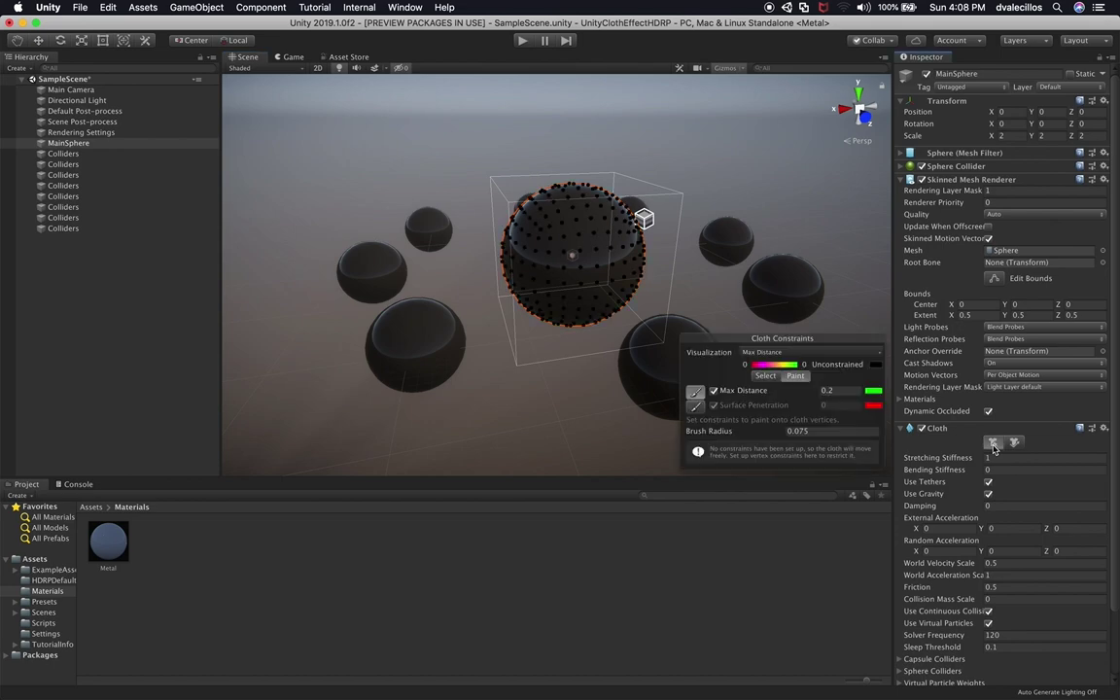
alt+drag(469, 353, 611, 290)
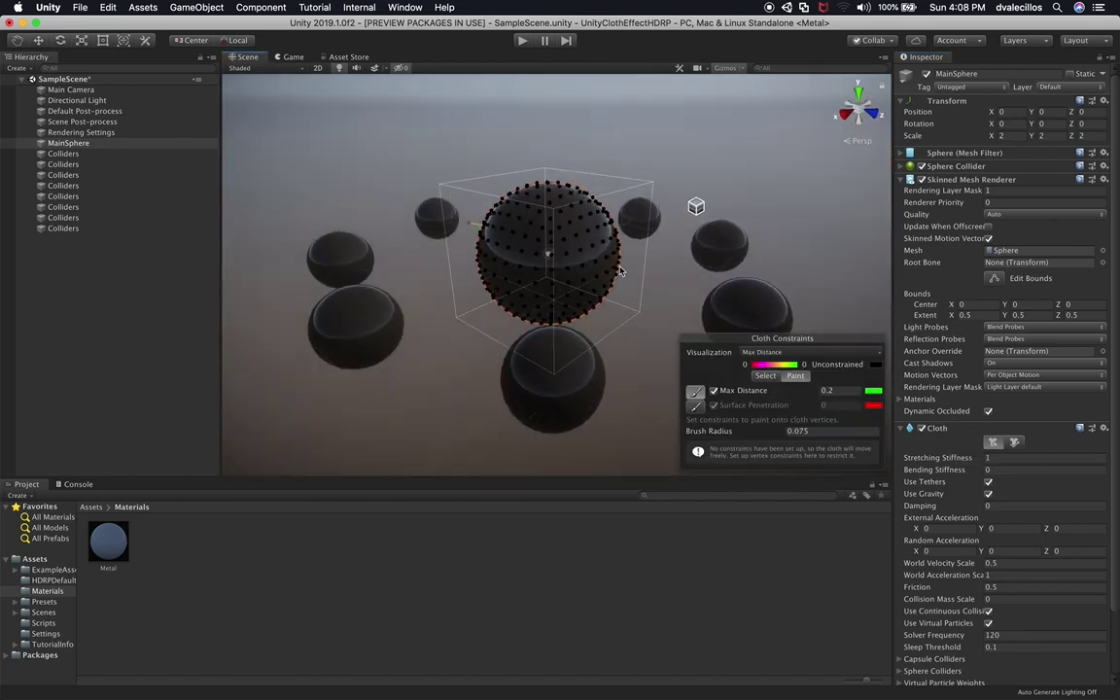
scroll(620, 272, up, 3)
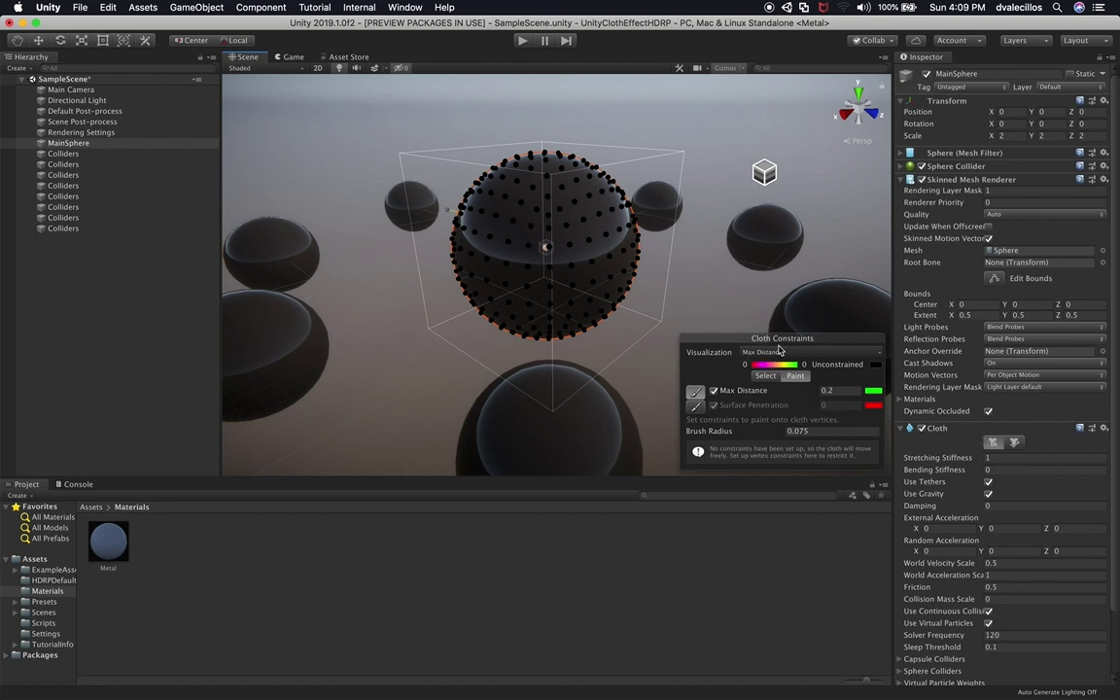
click(992, 443)
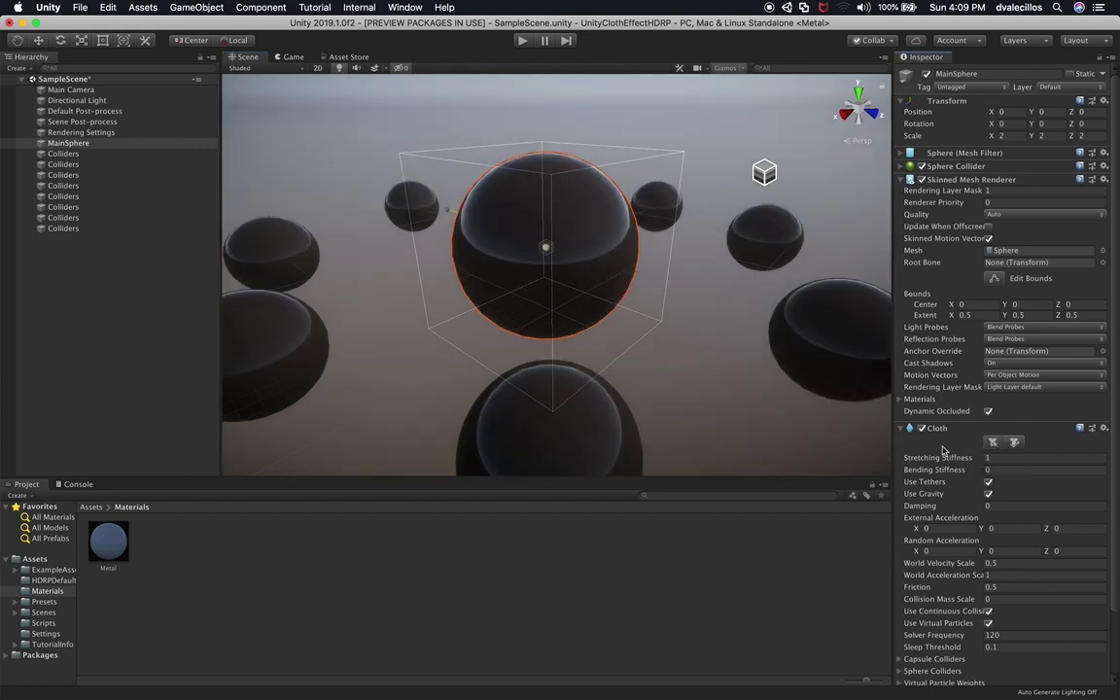
Review MainSphere's Cloth settings and one of the small collider spheres, and expand the Cloth component's Sphere Colliders list
scroll(742, 356, down, 2)
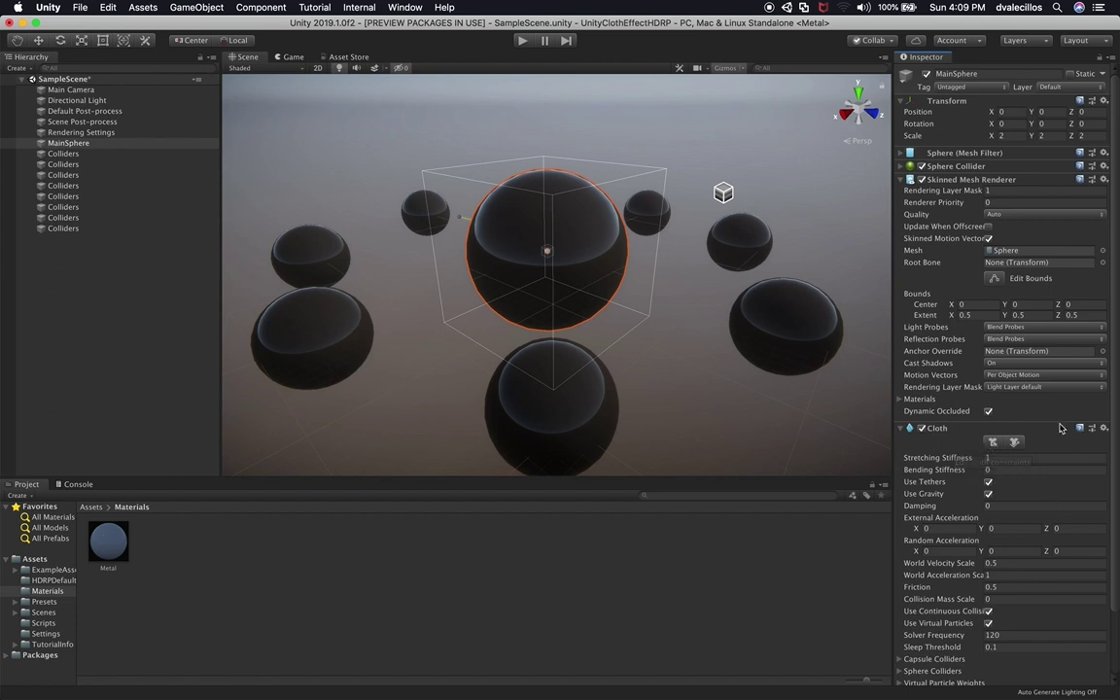
scroll(1055, 515, down, 3)
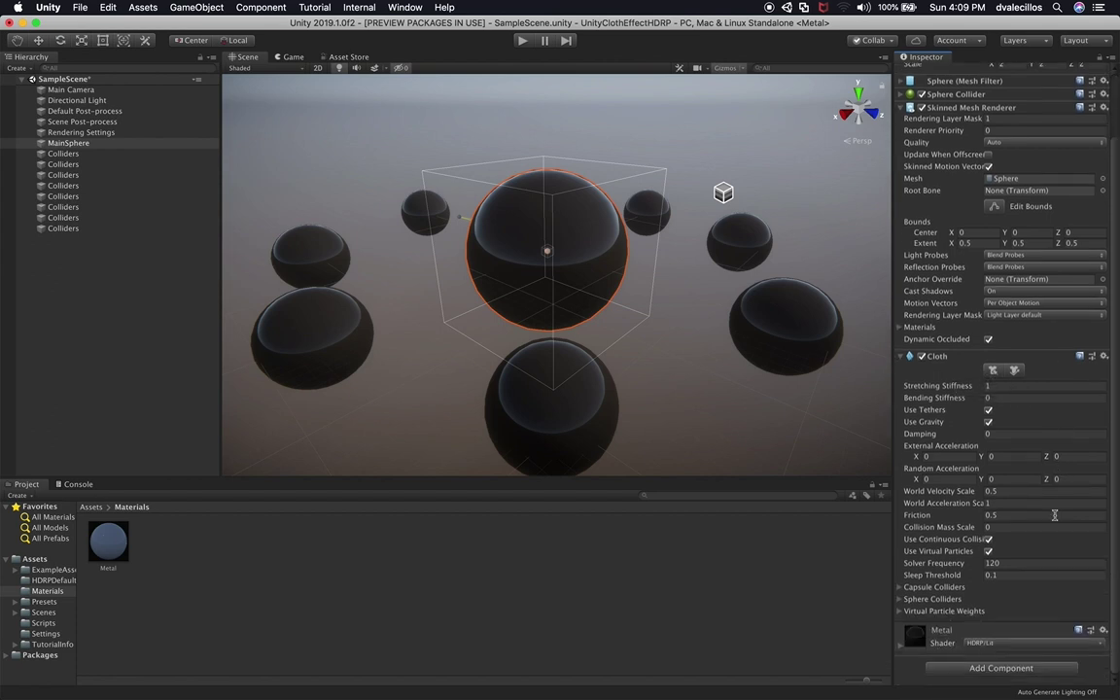
click(63, 153)
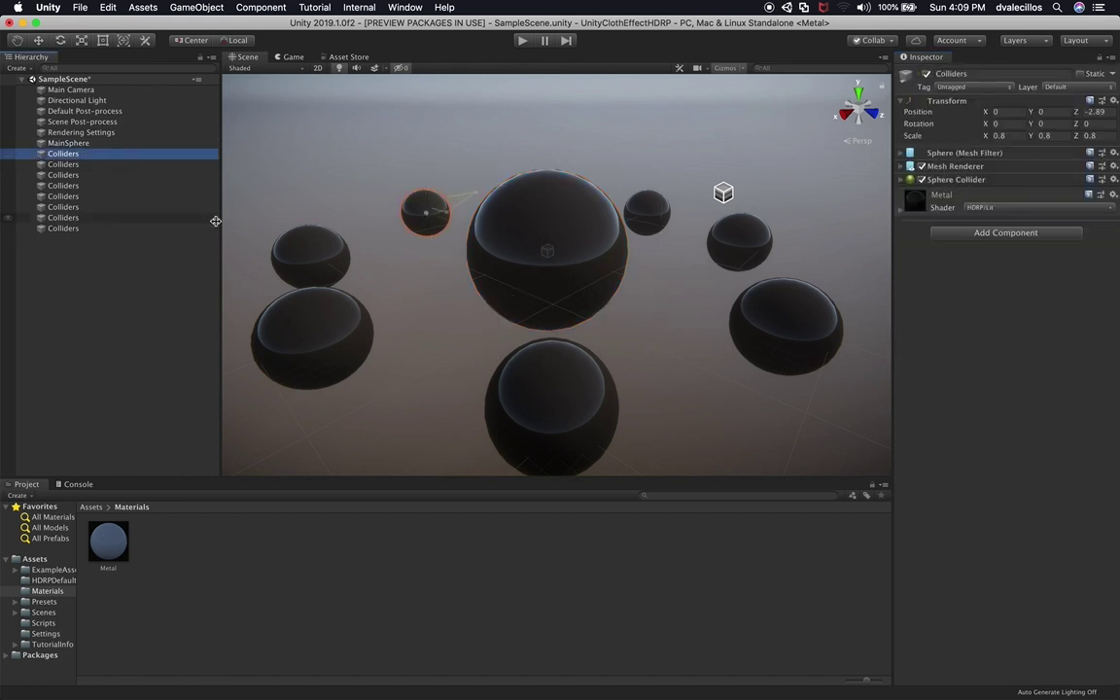
click(70, 143)
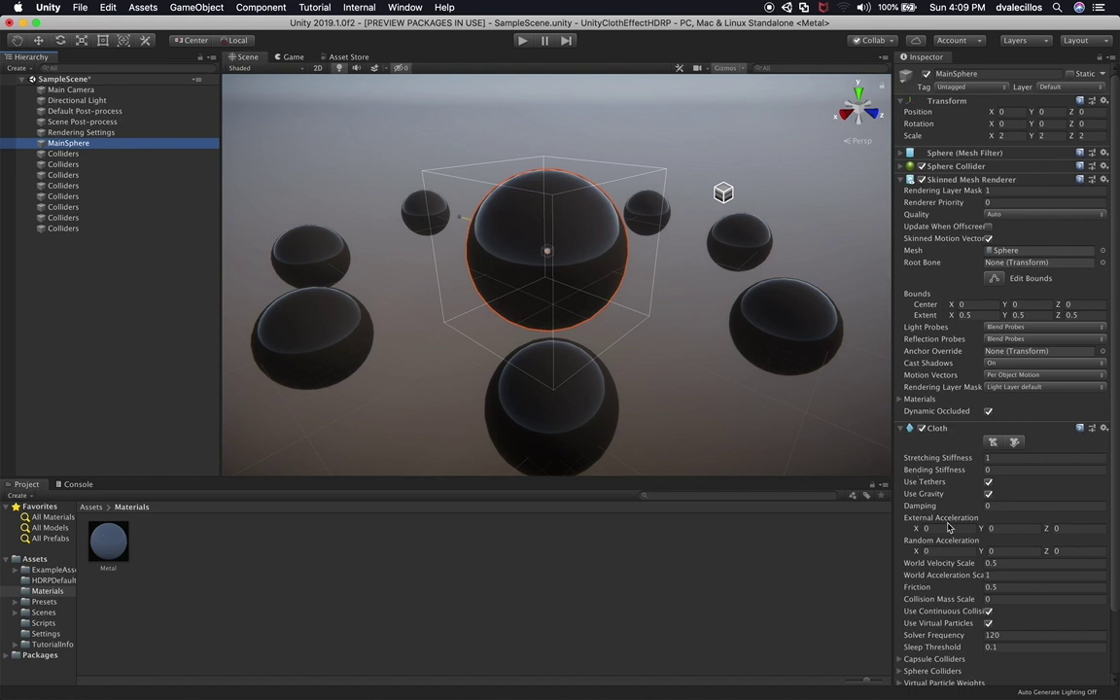
scroll(1009, 595, down, 3)
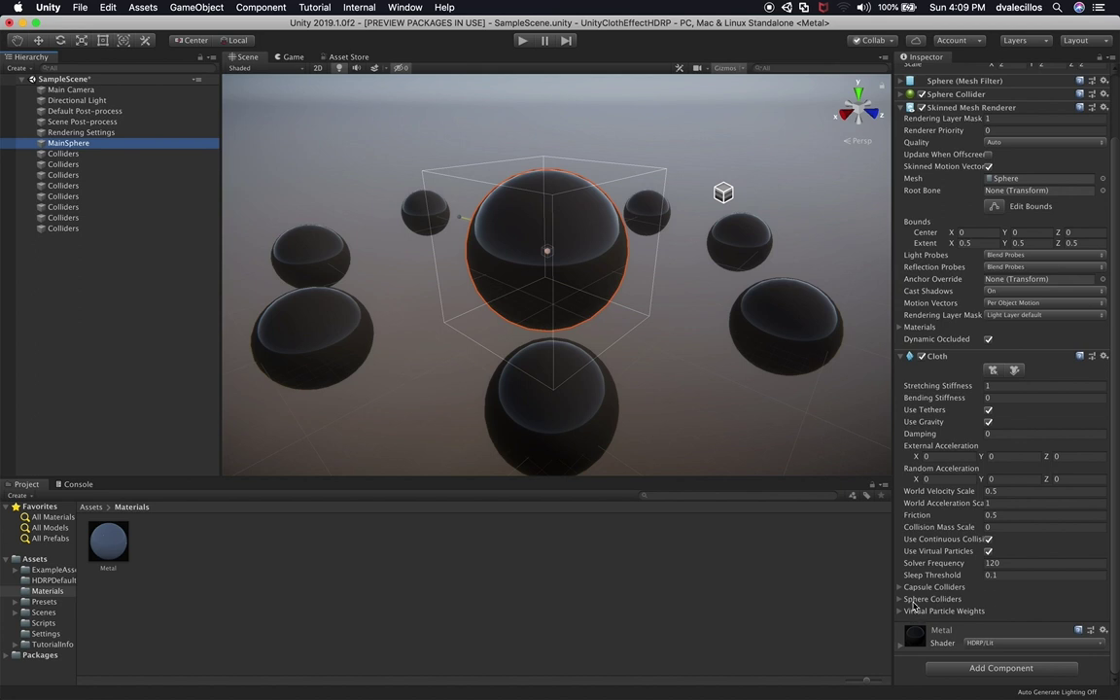
click(910, 600)
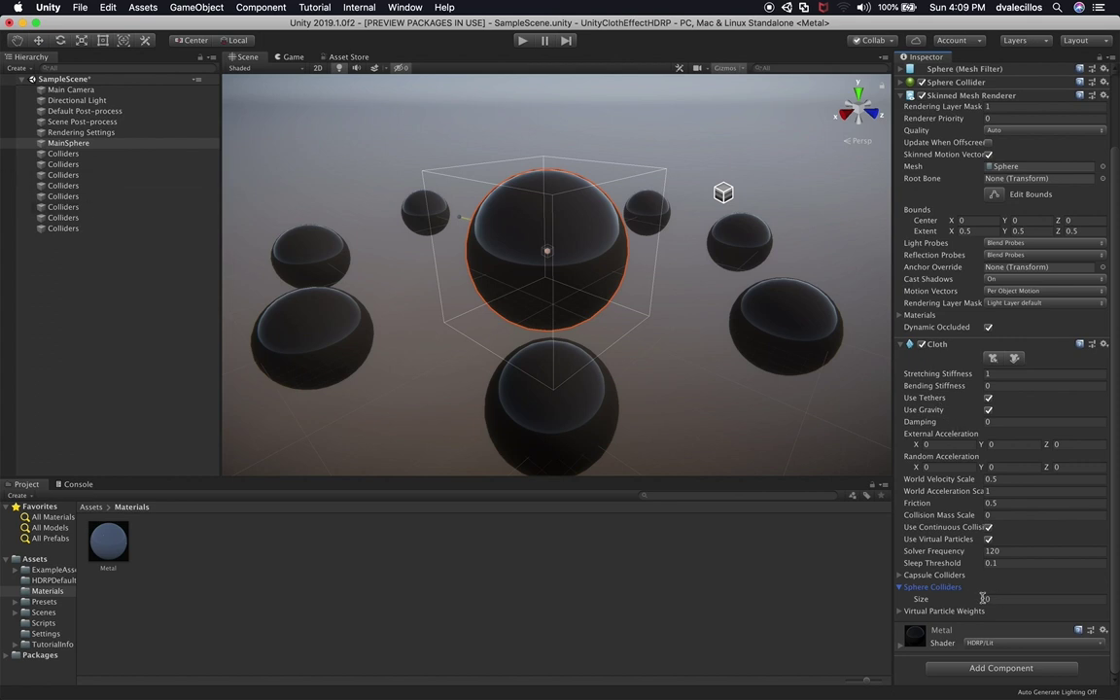
Go through the Colliders objects one by one to count the small spheres
click(85, 153)
key(Down)
key(Down)
key(Down)
key(Down)
key(Down)
key(Down)
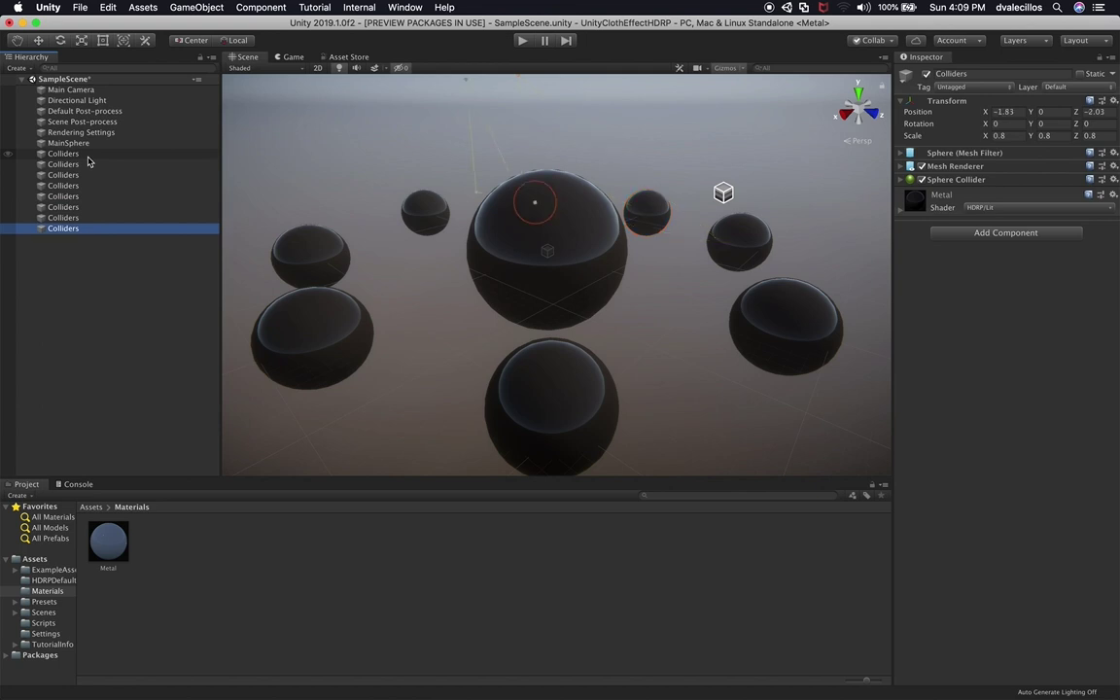
Set the Sphere Colliders size in MainSphere's Cloth component to 8
click(82, 143)
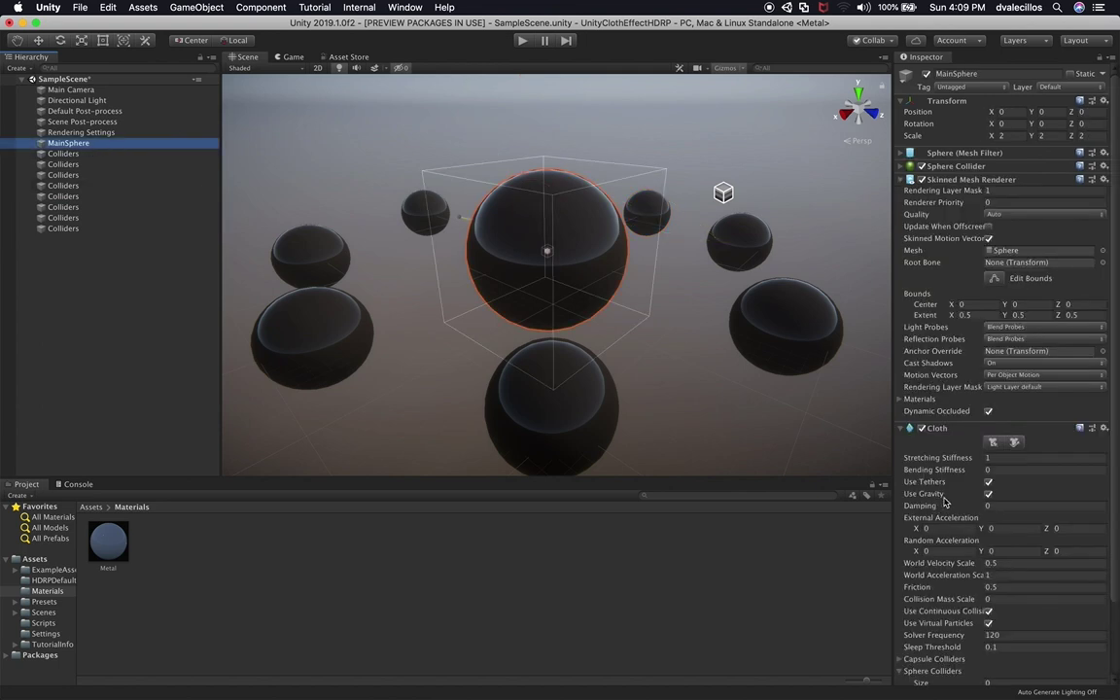
scroll(1028, 536, down, 3)
click(1001, 599)
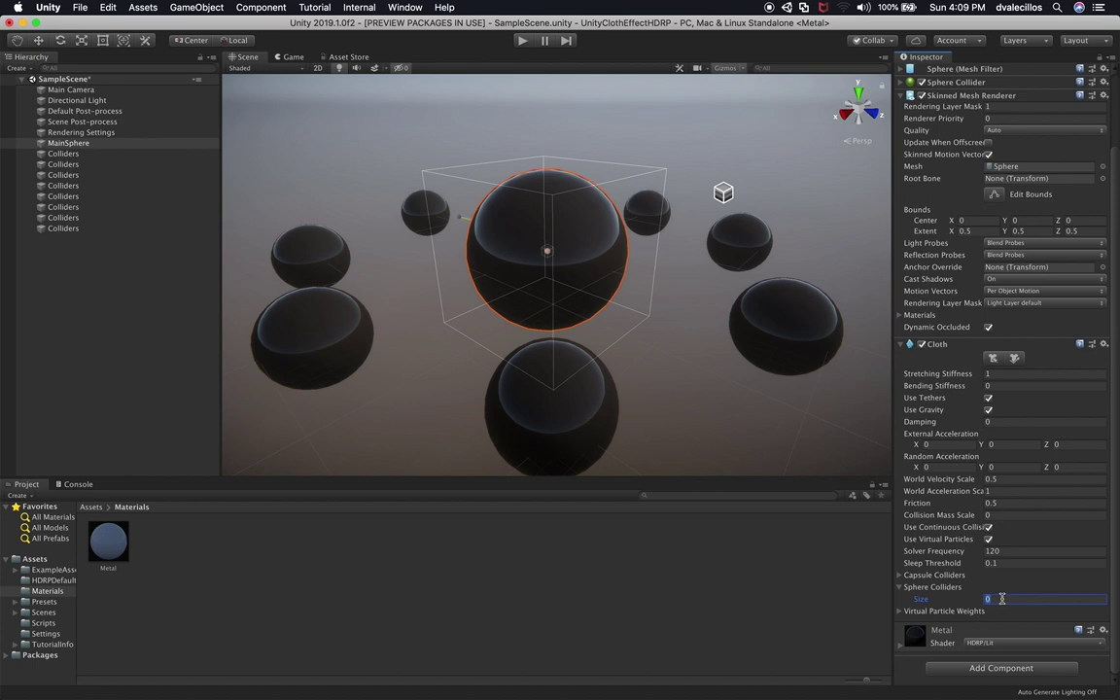
text(8)
key(Return)
scroll(1005, 604, down, 3)
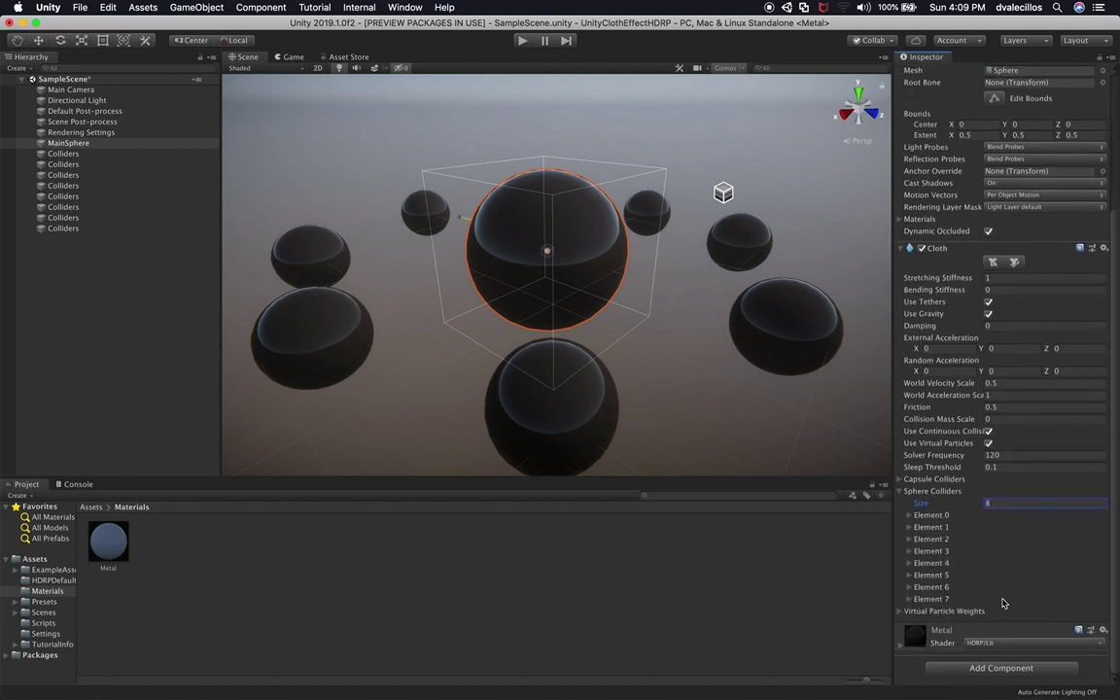
Expand Element 0 through Element 7 of the Sphere Colliders list to show their First and Second slots
click(931, 514)
click(931, 551)
click(932, 588)
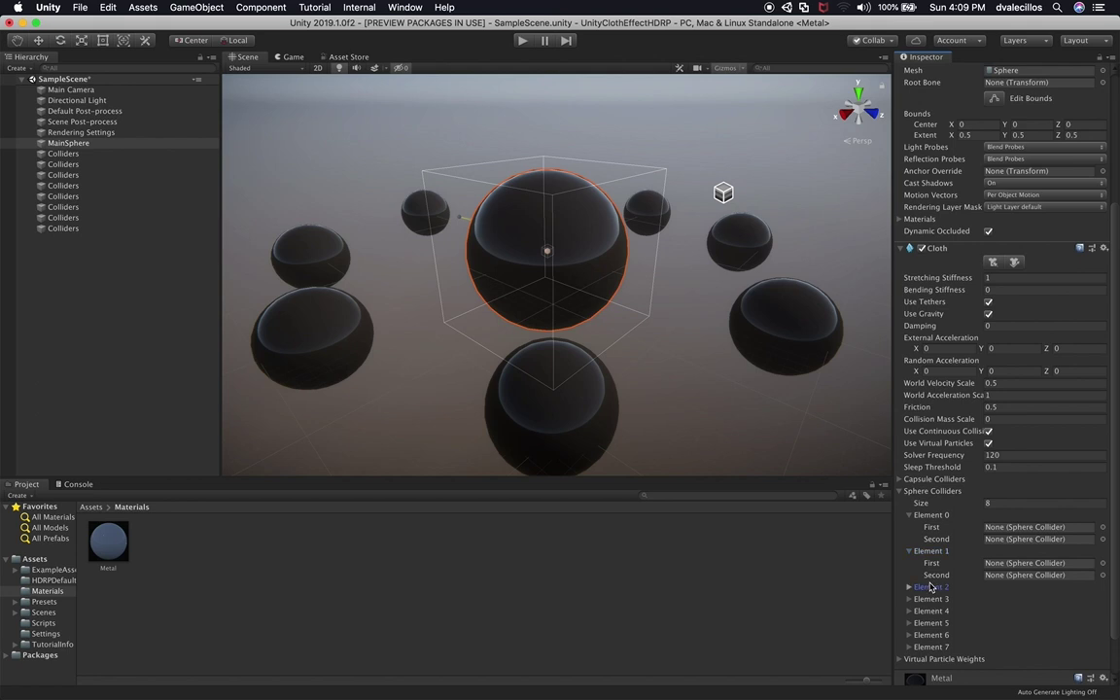
scroll(946, 604, down, 2)
click(932, 550)
click(931, 586)
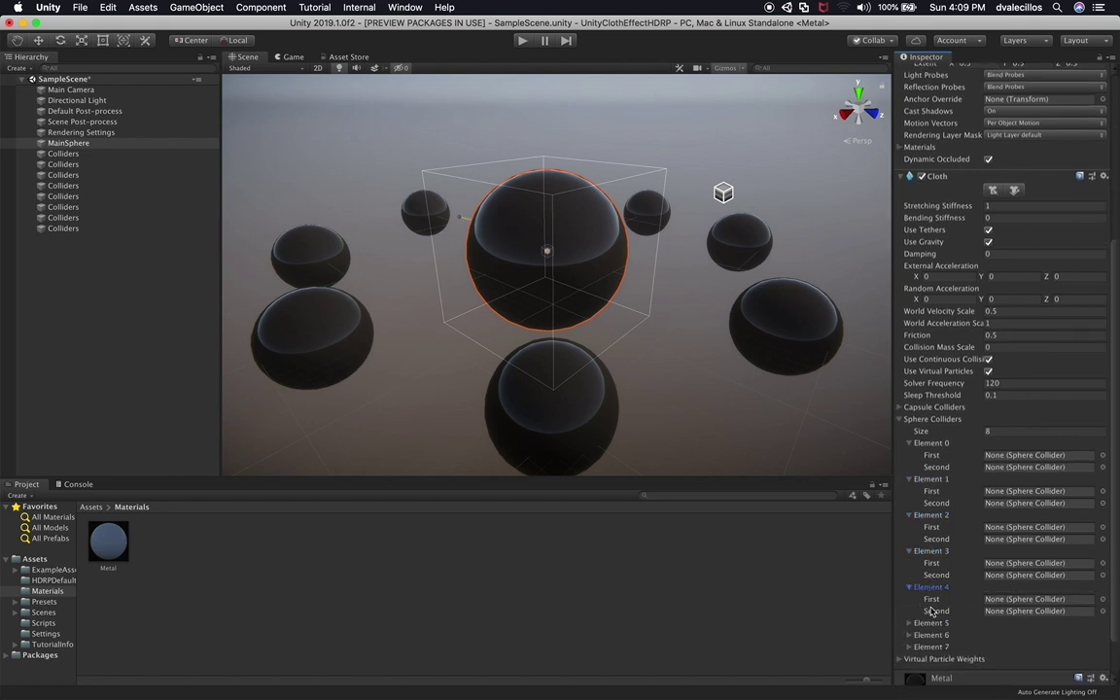
click(931, 623)
click(932, 659)
scroll(1007, 627, down, 3)
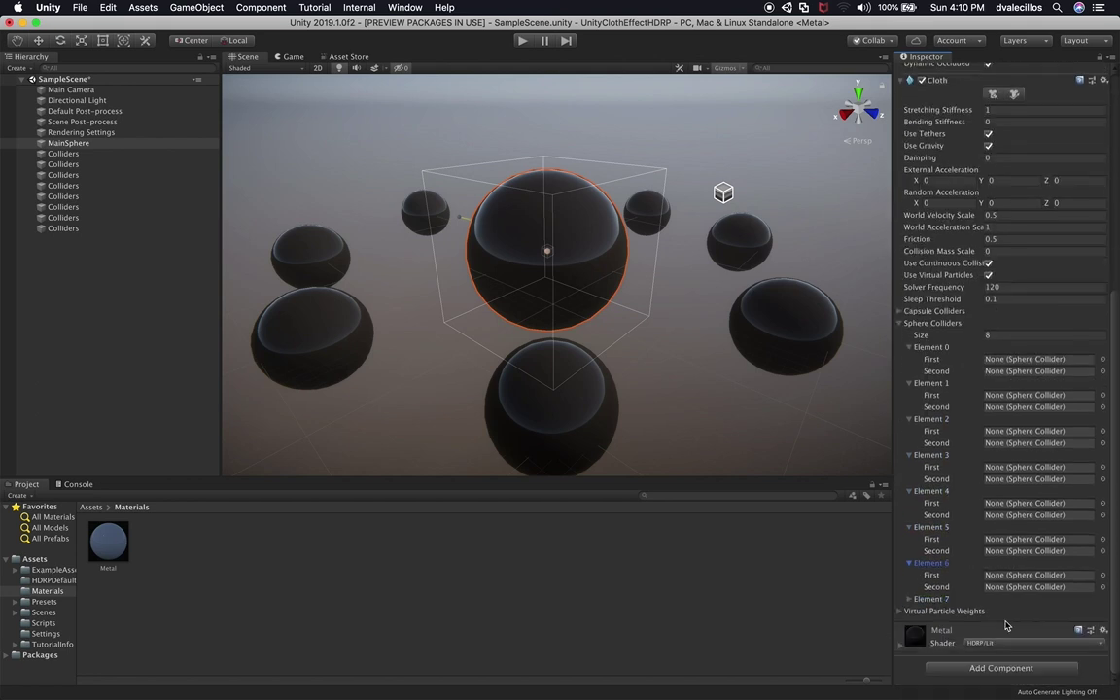
click(931, 599)
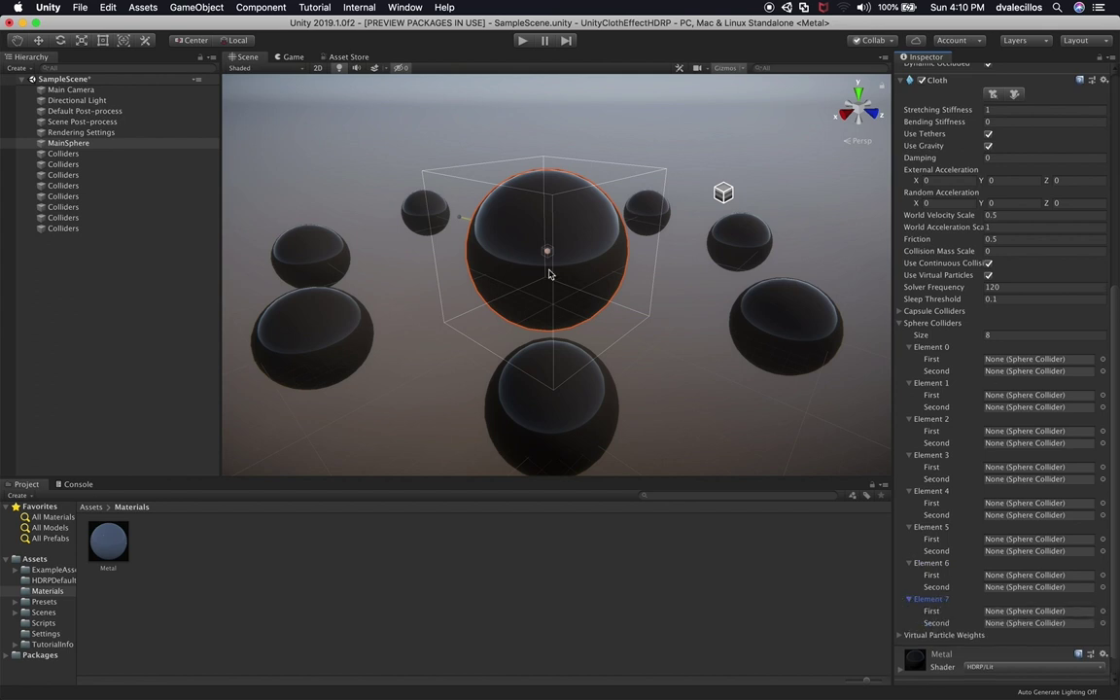
Rearrange the layout with the Hierarchy beside the Inspector and a shorter Project and Console group beneath the Hierarchy
drag(41, 55, 828, 320)
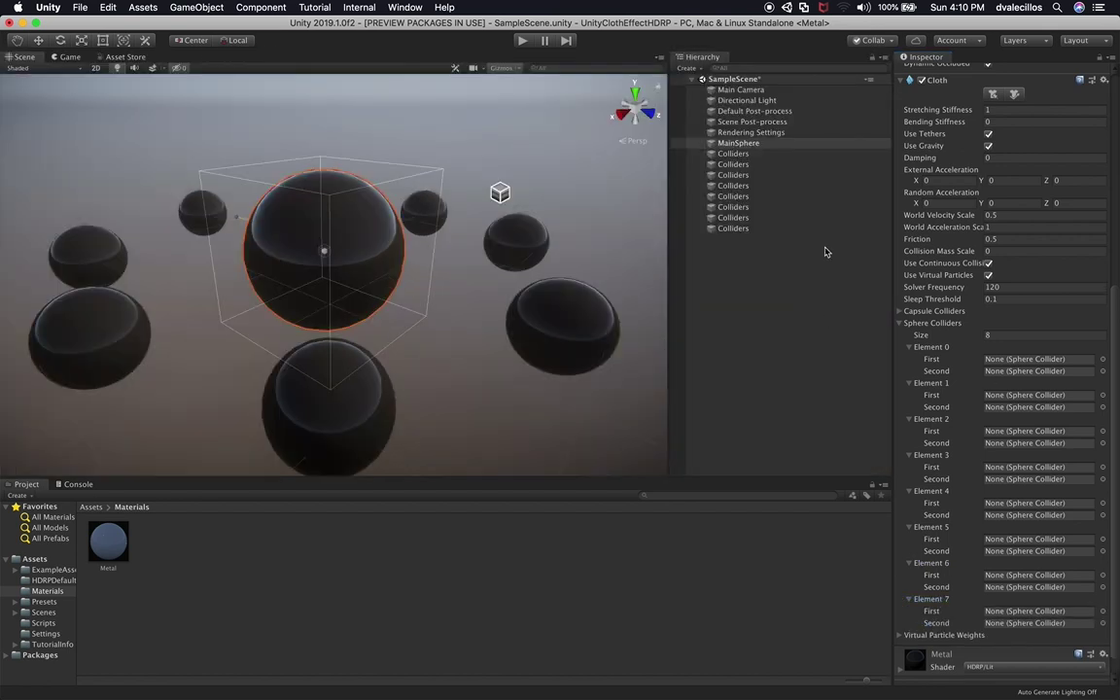
drag(26, 486, 835, 443)
drag(19, 488, 728, 302)
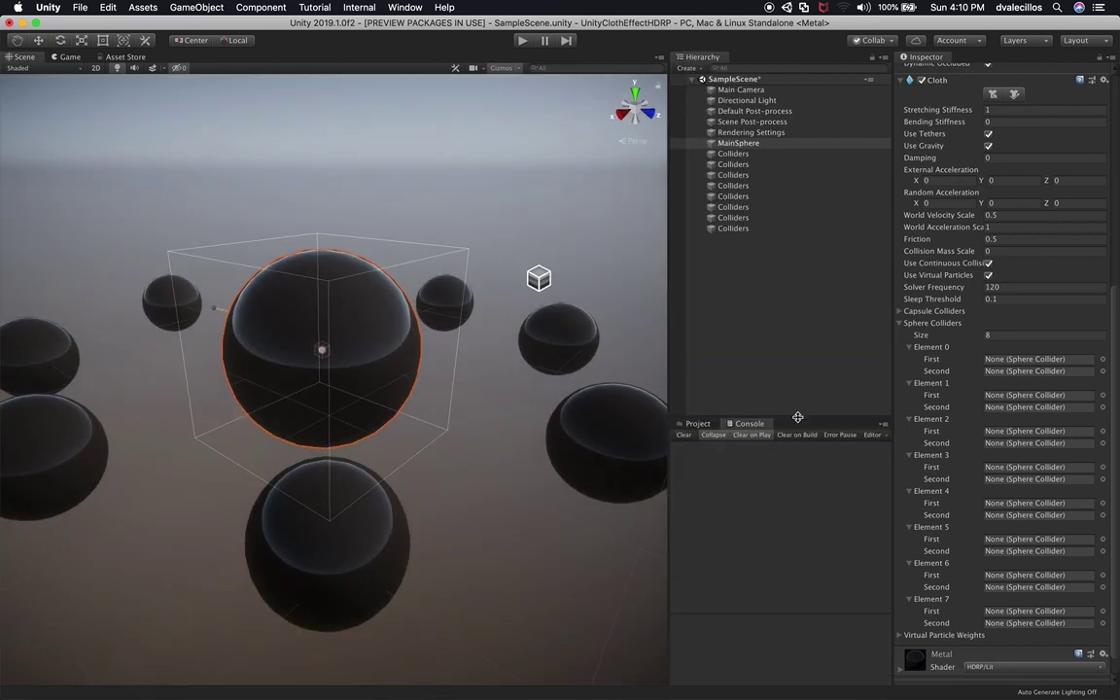
drag(797, 417, 799, 452)
scroll(957, 530, down, 1)
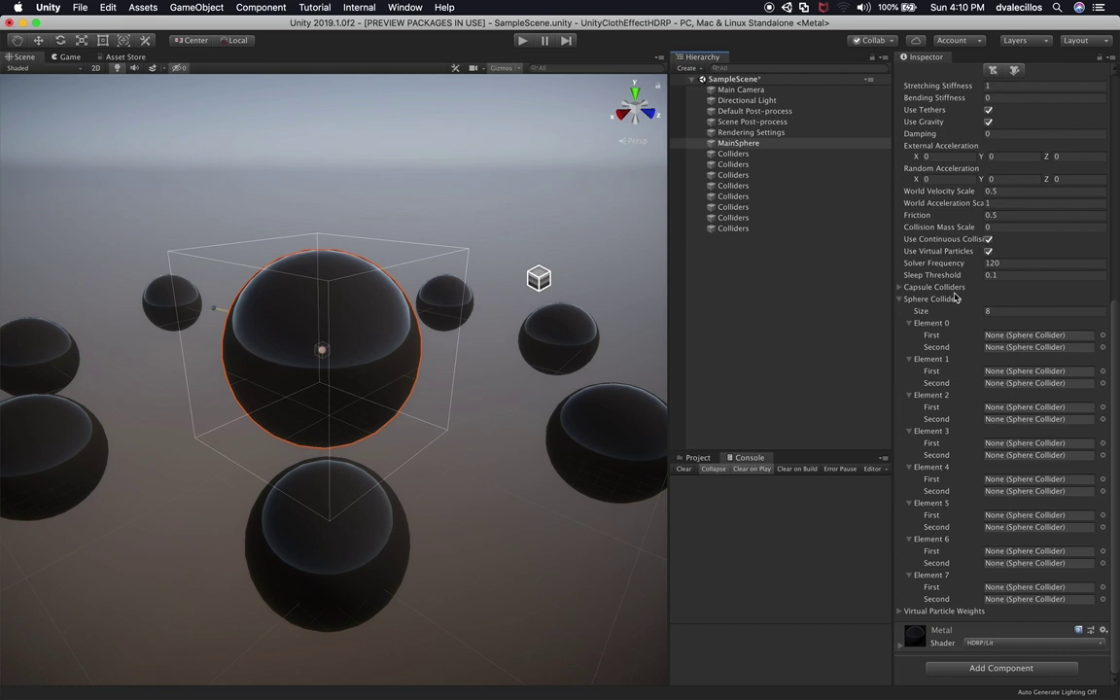
Rename the first Colliders object as Collider_1 and the other seven together as Collider
click(732, 154)
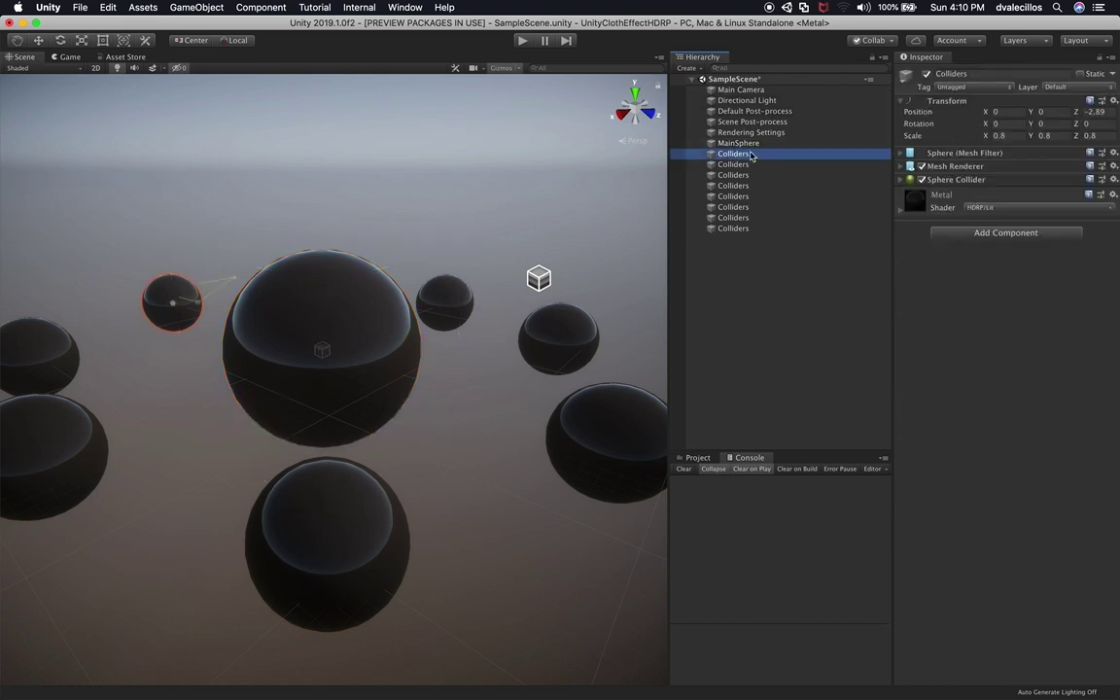
drag(751, 156, 750, 150)
click(751, 164)
shift+click(749, 217)
shift+click(750, 228)
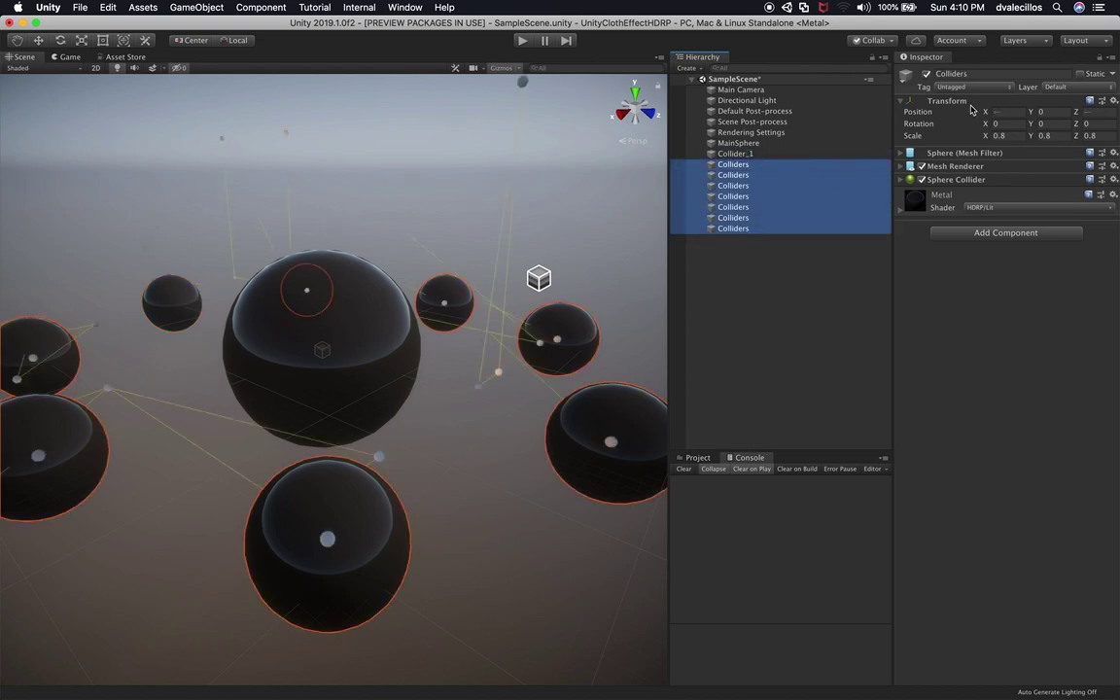
click(982, 74)
key(Right)
key(BackSpace)
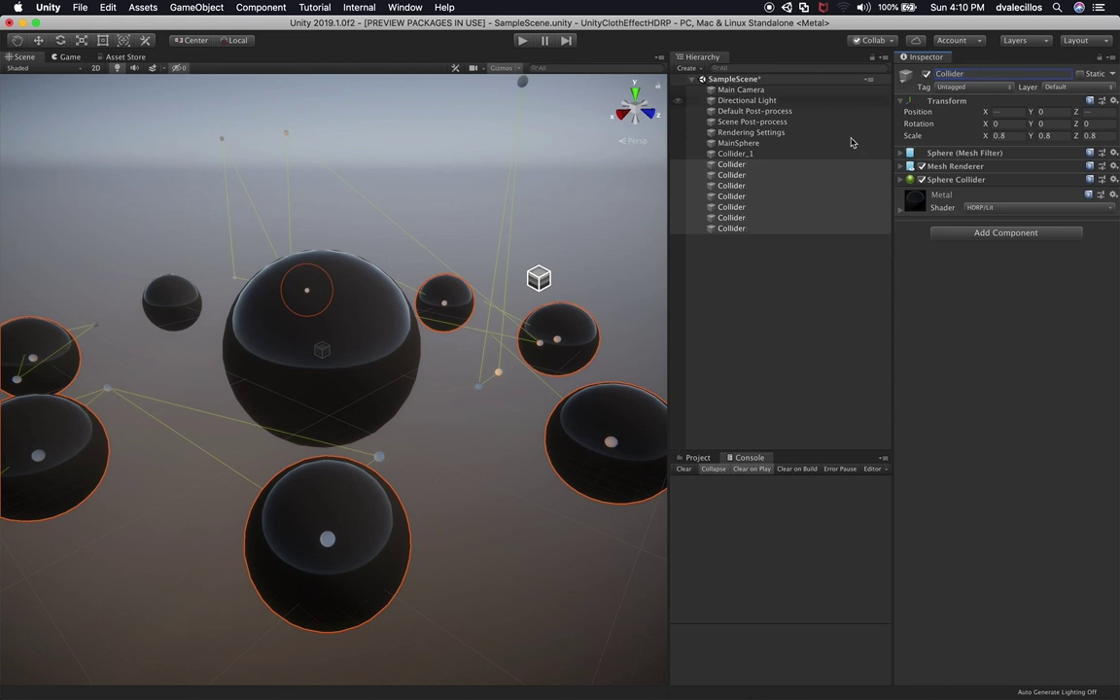
Rename the second and third collider spheres in the Hierarchy as Collider_2 and Collider_3
key(Return)
click(757, 166)
text(_2)
key(Return)
click(754, 175)
key(Return)
key(Right)
text(_3)
key(Return)
Rename the fourth and fifth collider spheres in the Hierarchy as Collider_4 and Collider_5
click(754, 186)
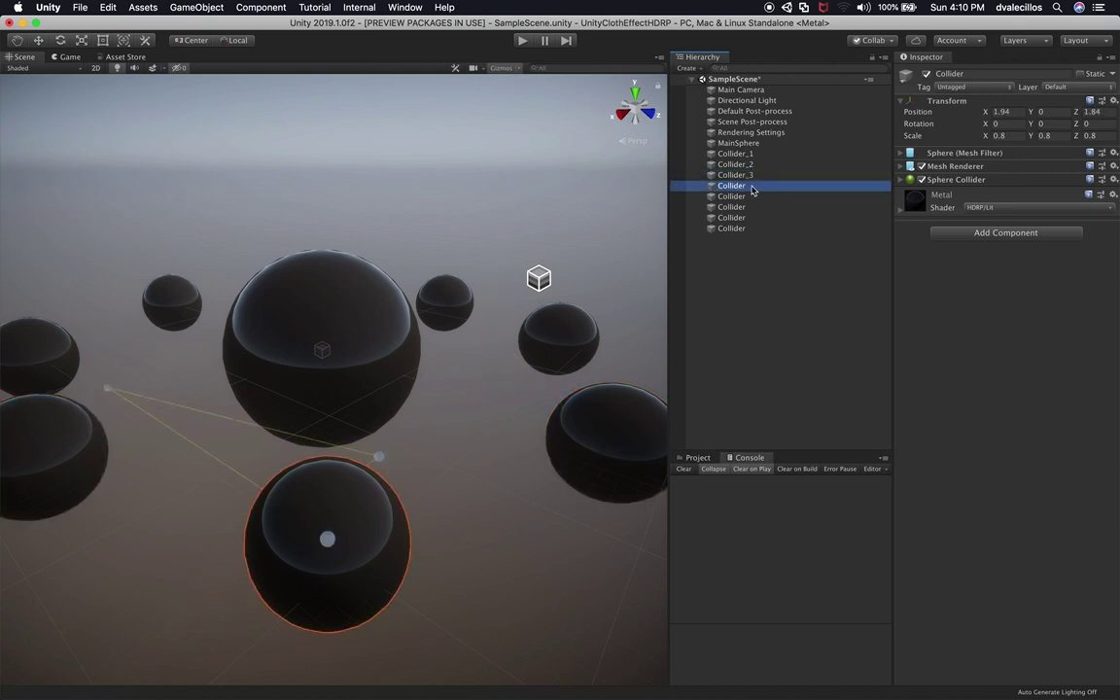
key(Return)
key(Right)
text(_4)
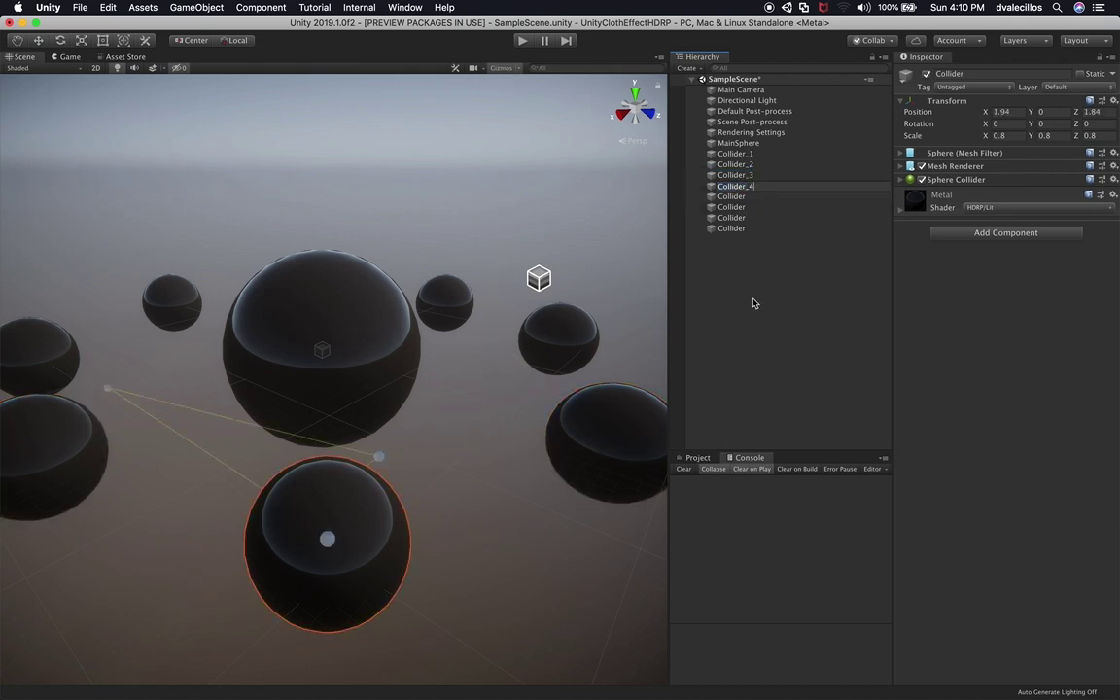
key(Return)
click(760, 197)
key(Return)
text(_5)
key(Return)
Rename the last three collider spheres in the Hierarchy as Collider_6, Collider_7 and Collider_8
click(755, 208)
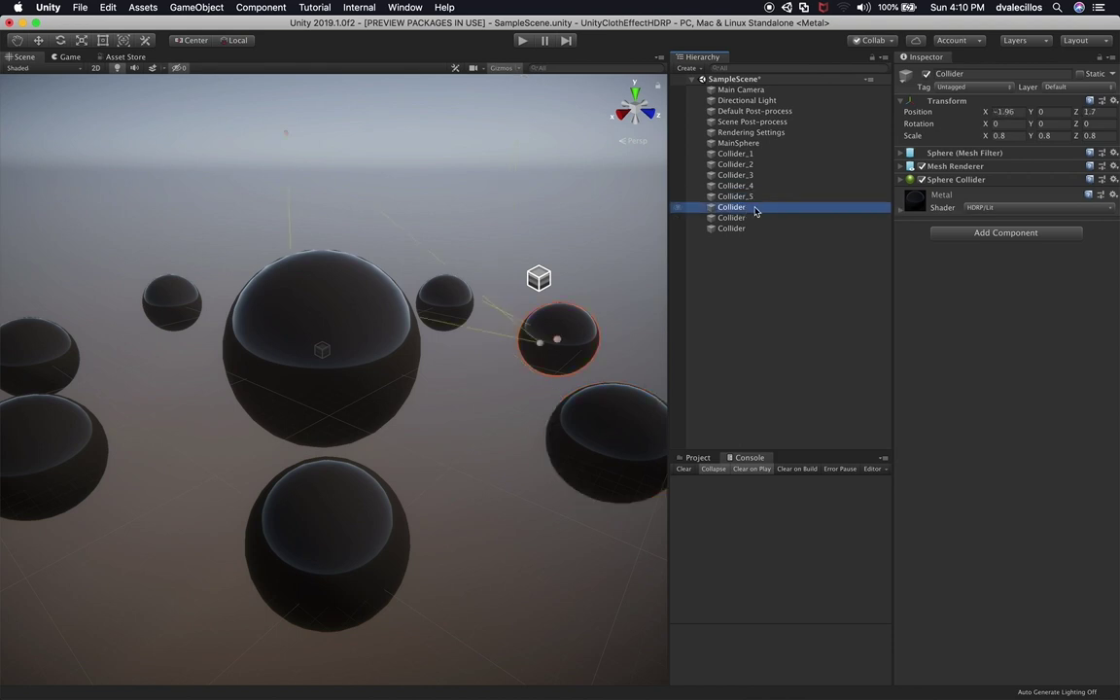
key(Return)
text(_6)
key(Return)
click(749, 218)
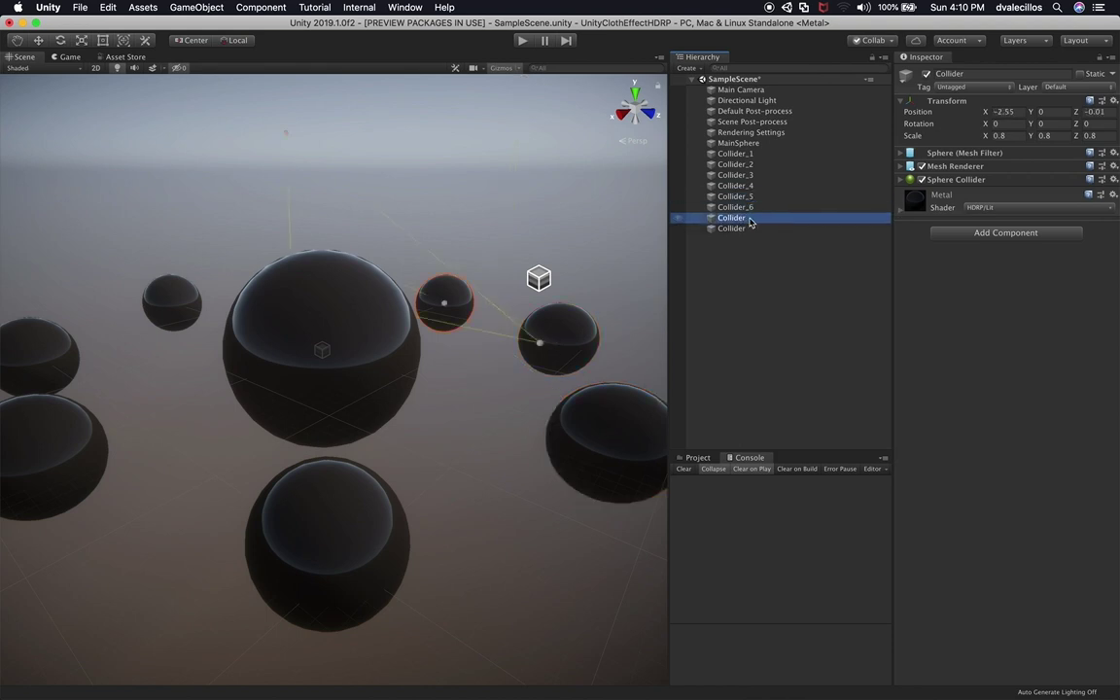
text(_7)
key(Return)
click(746, 229)
key(Return)
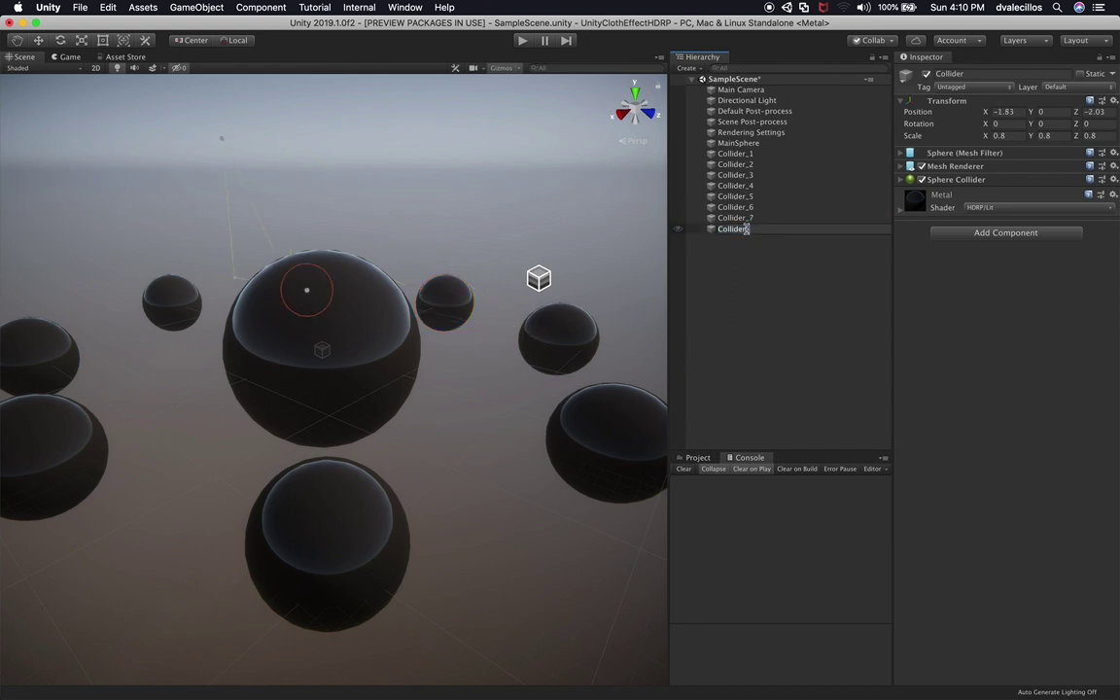
text(_8)
key(Return)
Assign Collider_1 through Collider_4 to the First slots of Elements 0 to 3 in MainSphere's Cloth sphere colliders
click(689, 143)
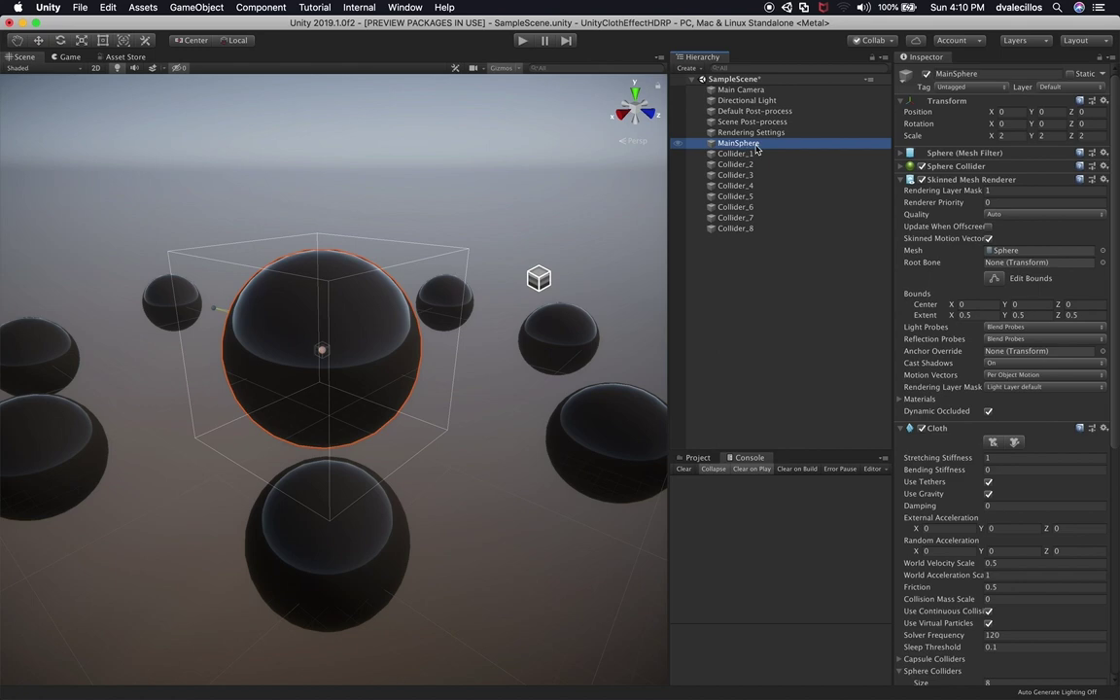
scroll(1035, 521, down, 10)
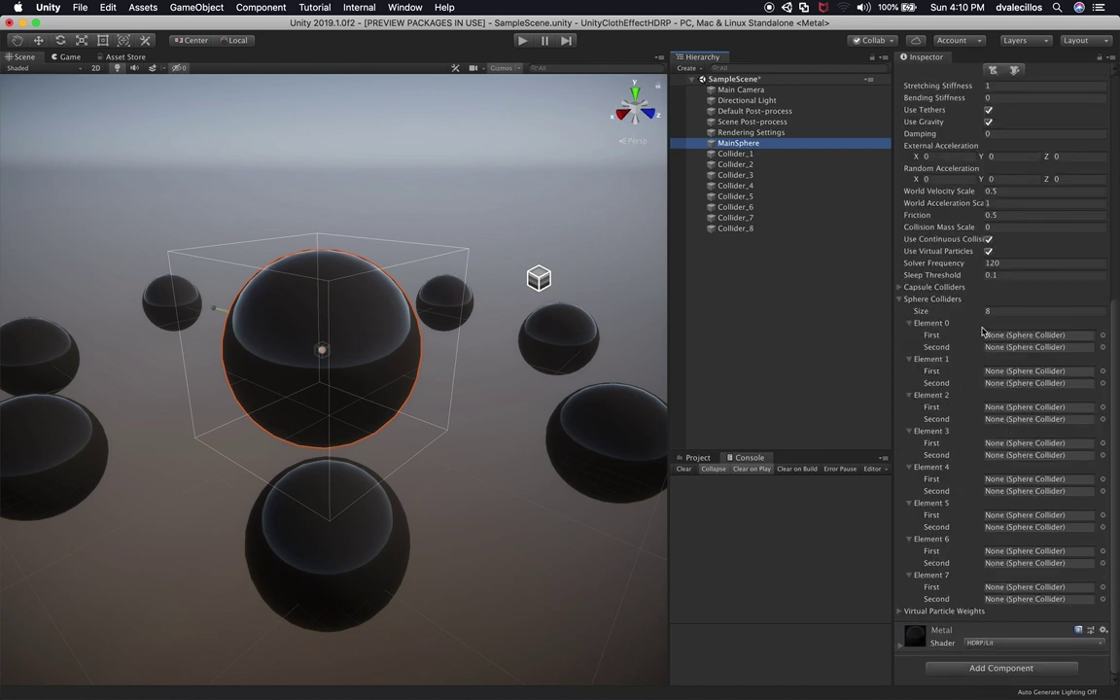
drag(731, 154, 1021, 335)
drag(737, 169, 1021, 371)
drag(735, 175, 1011, 443)
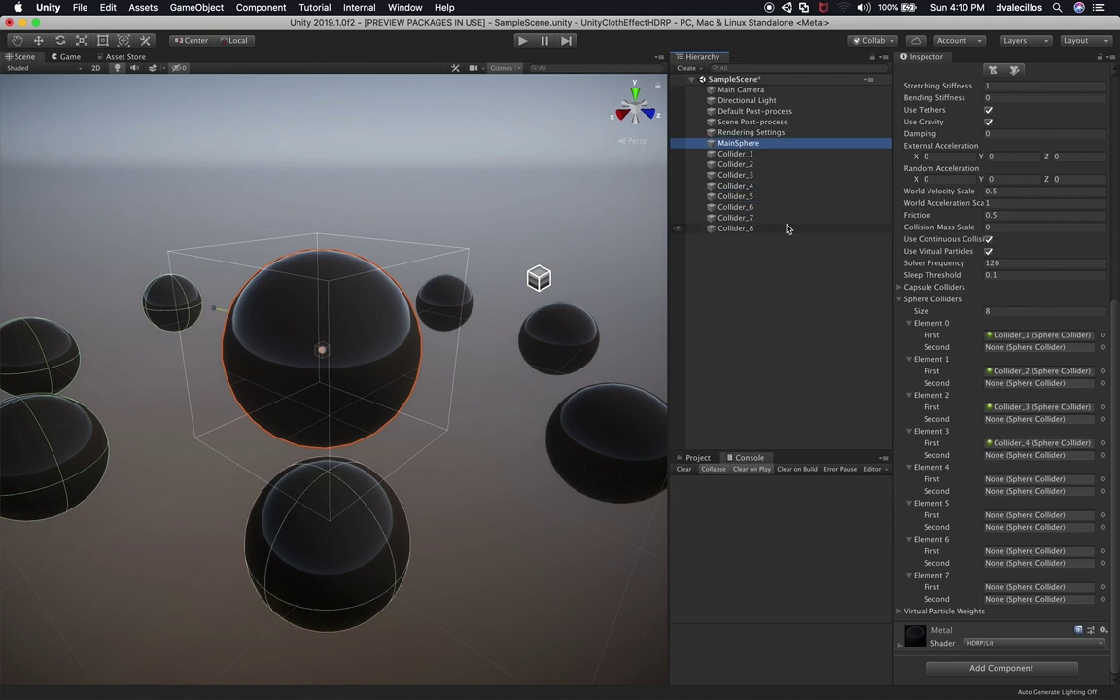
Assign Collider_5 through Collider_8 to the First slots of Elements 4 to 7 and review MainSphere's Cloth settings
drag(735, 196, 1010, 487)
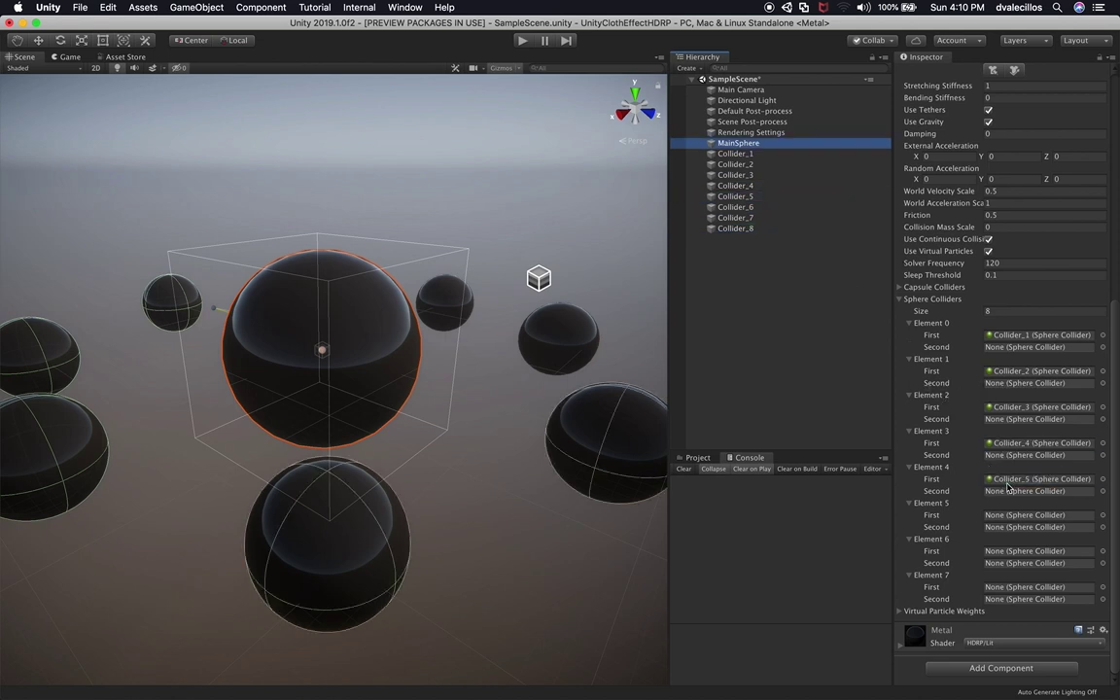
drag(737, 206, 1007, 517)
drag(778, 218, 1042, 551)
drag(736, 227, 1002, 588)
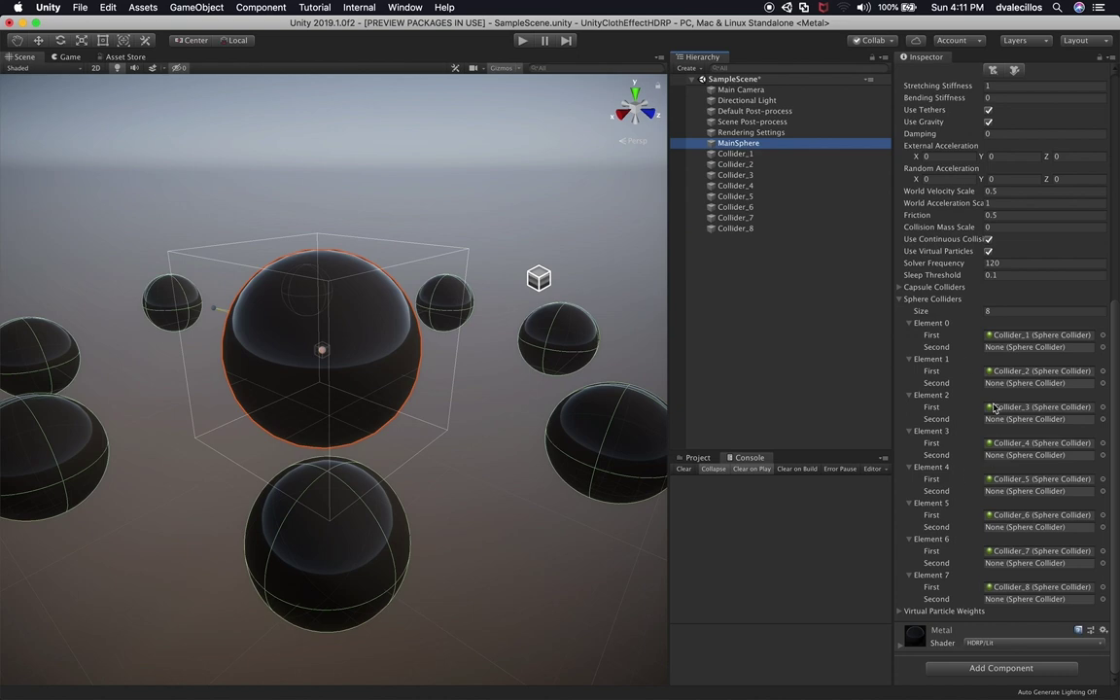
scroll(994, 409, up, 10)
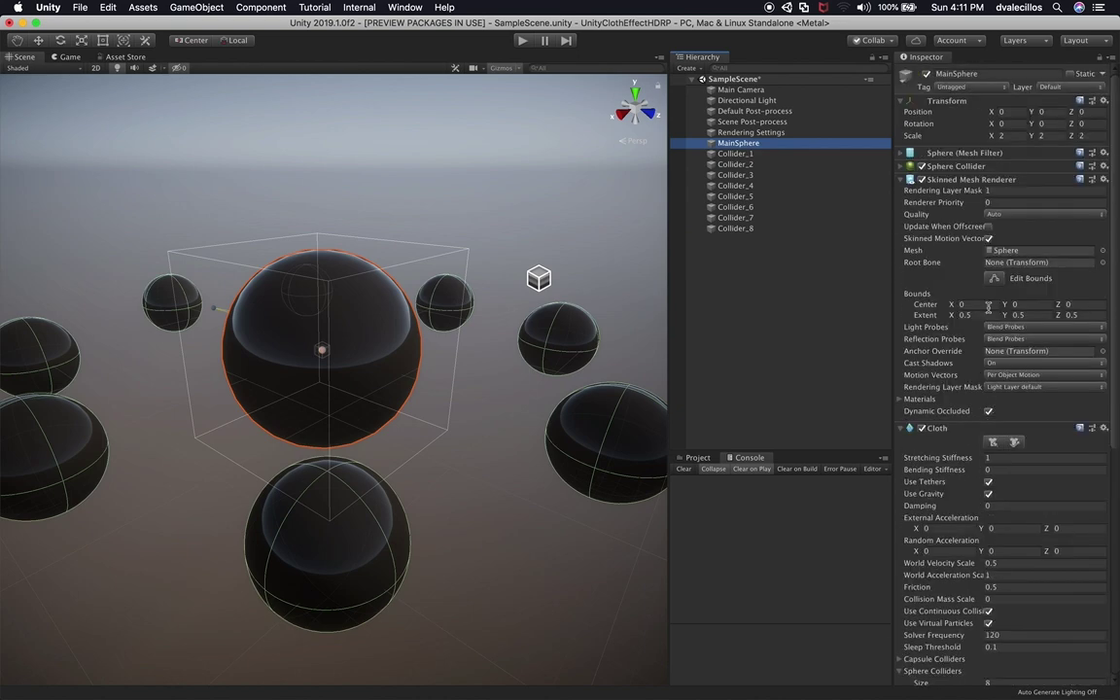
scroll(975, 608, down, 10)
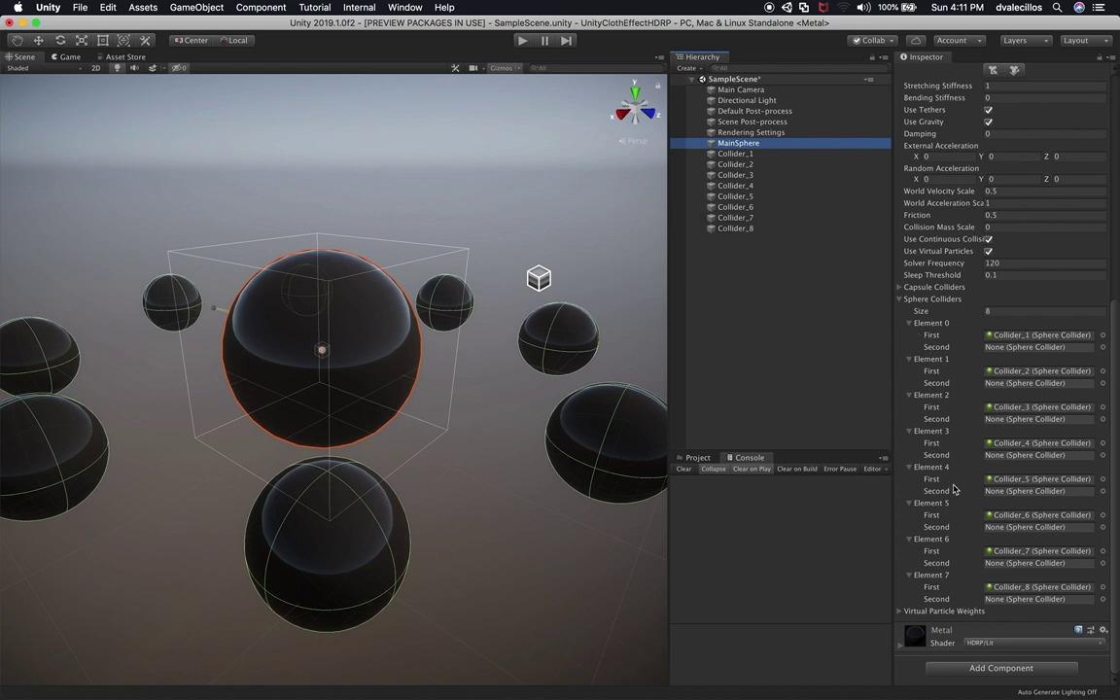
scroll(948, 477, up, 10)
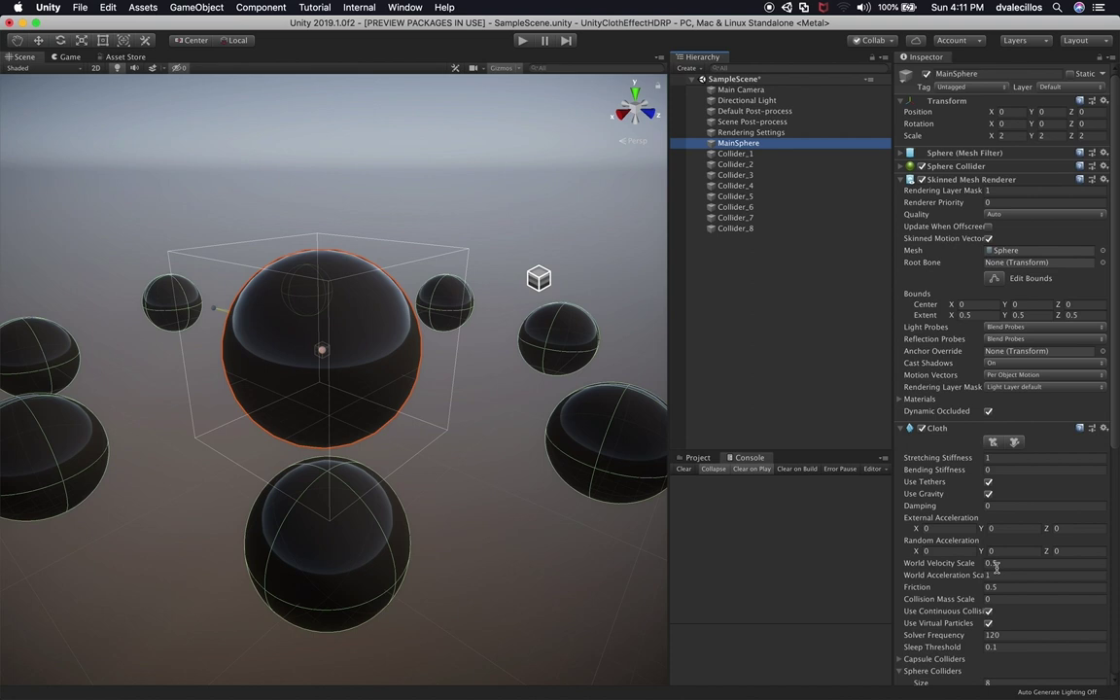
Dock the Scene view with the Project and Console group under the Hierarchy and resize the areas beside the Game view
scroll(500, 390, down, 3)
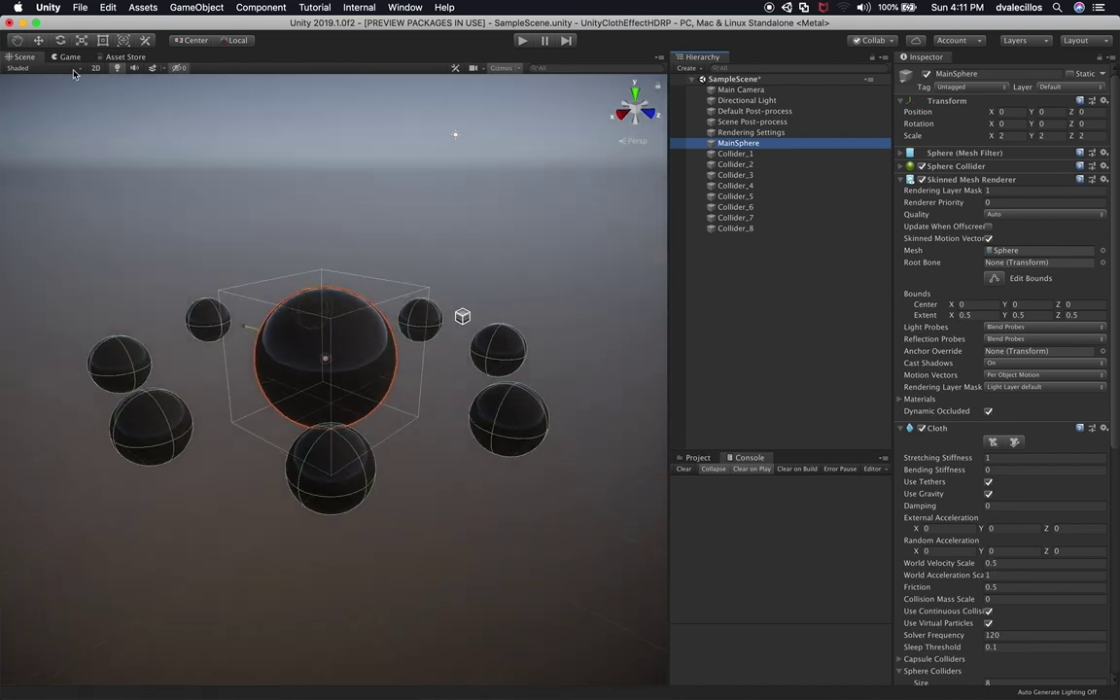
drag(24, 56, 572, 391)
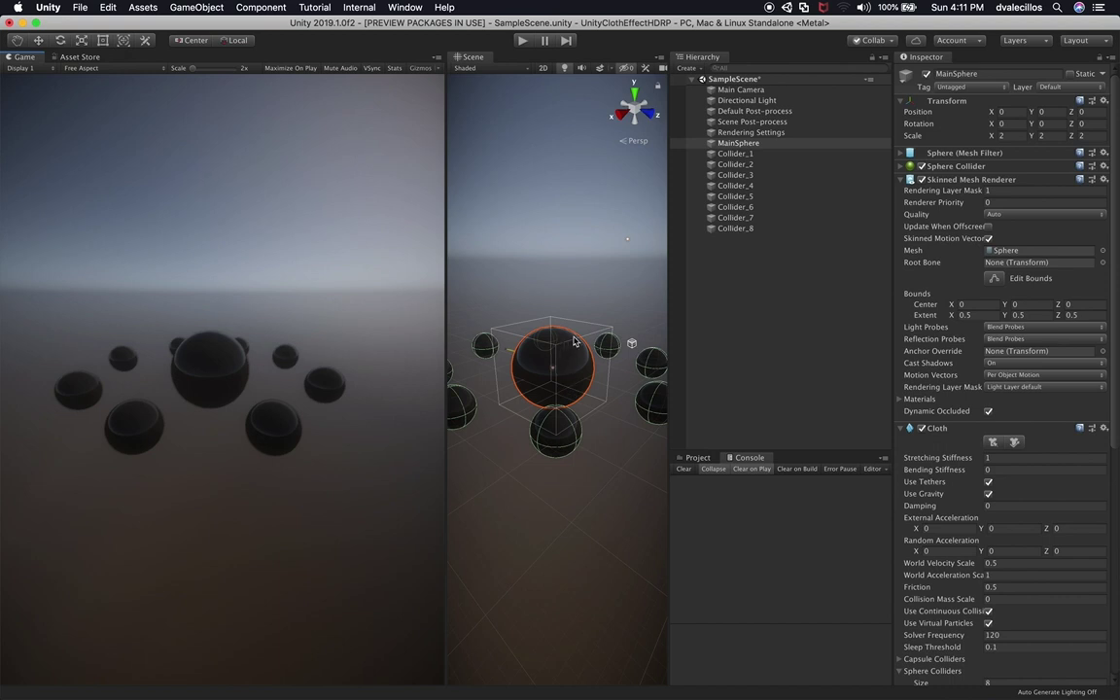
drag(445, 371, 392, 367)
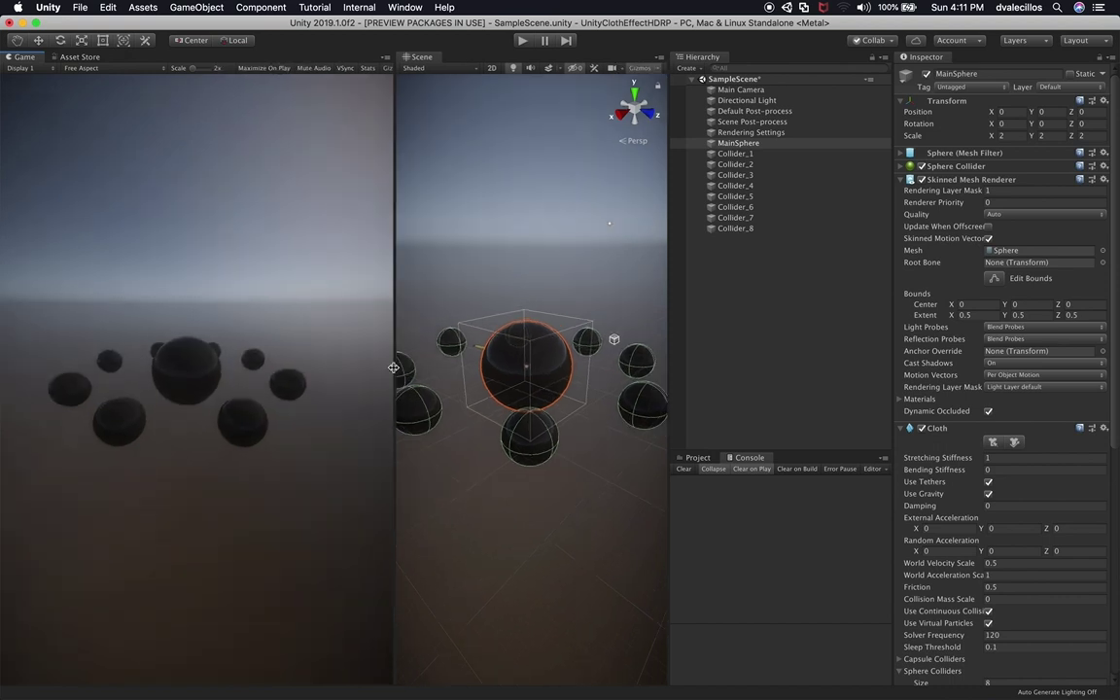
drag(421, 56, 788, 454)
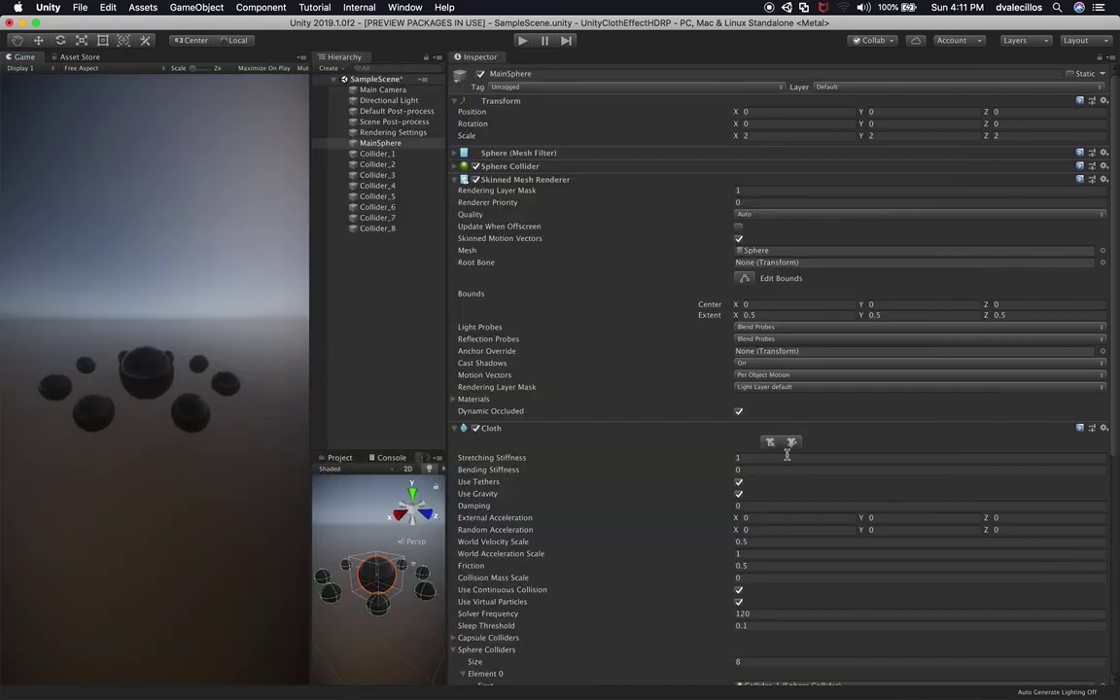
drag(447, 433, 911, 433)
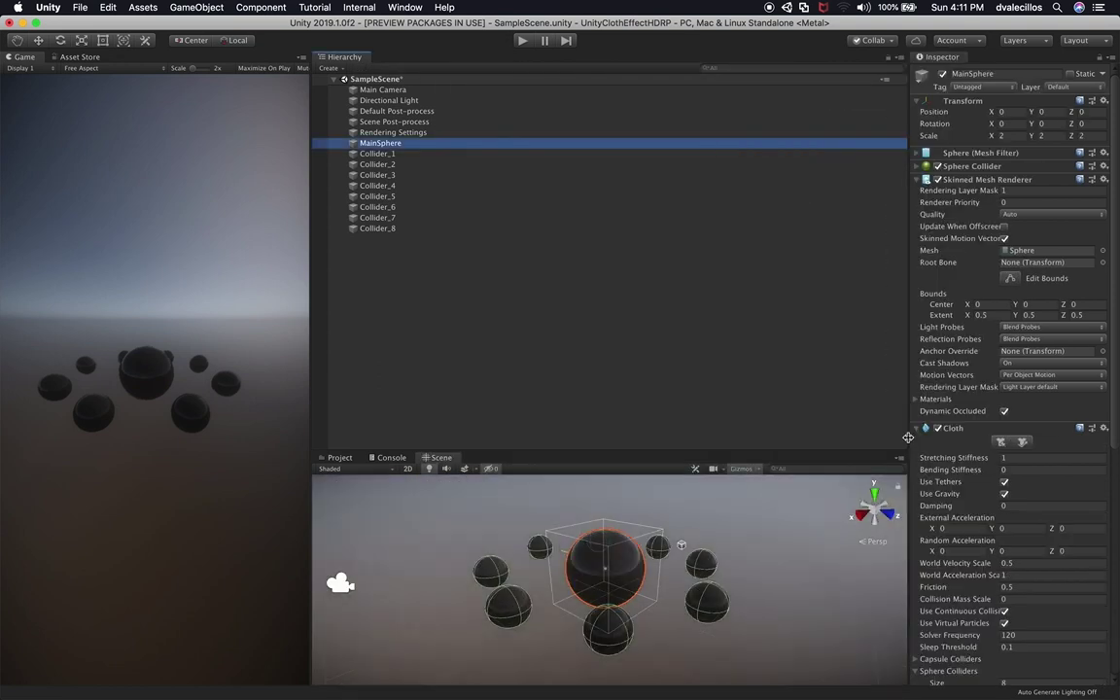
drag(309, 386, 693, 417)
drag(762, 454, 763, 307)
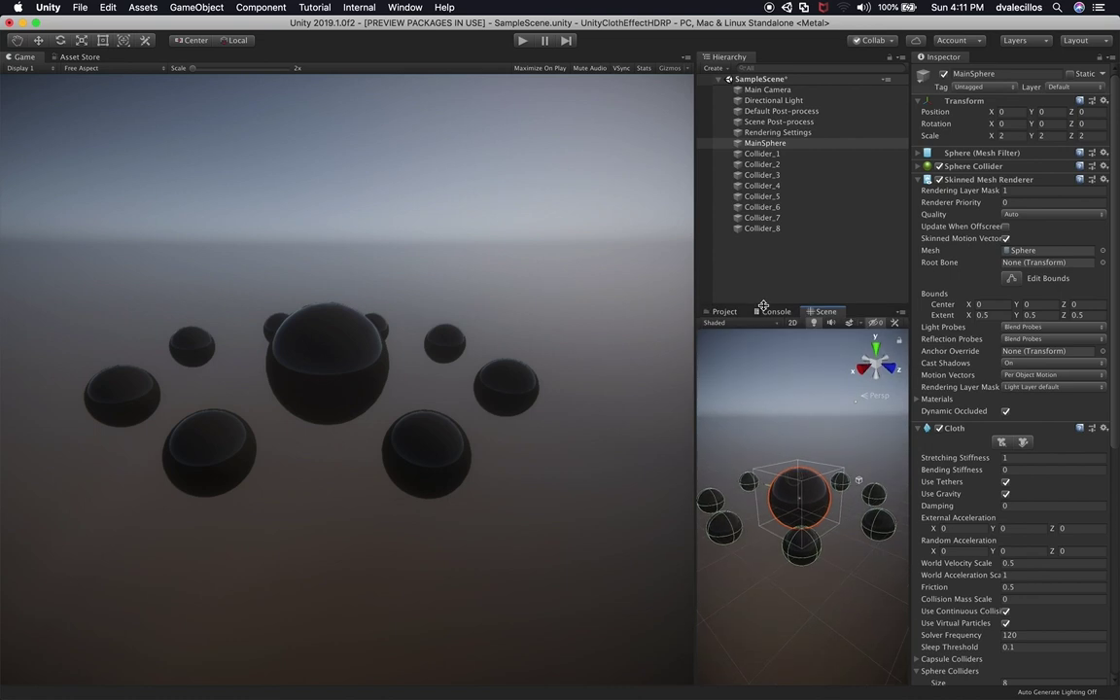
scroll(790, 495, up, 3)
drag(693, 462, 568, 418)
Select Collider_2 in the Scene view and expand its Sphere Collider component to inspect the settings
alt+drag(683, 525, 690, 392)
click(619, 468)
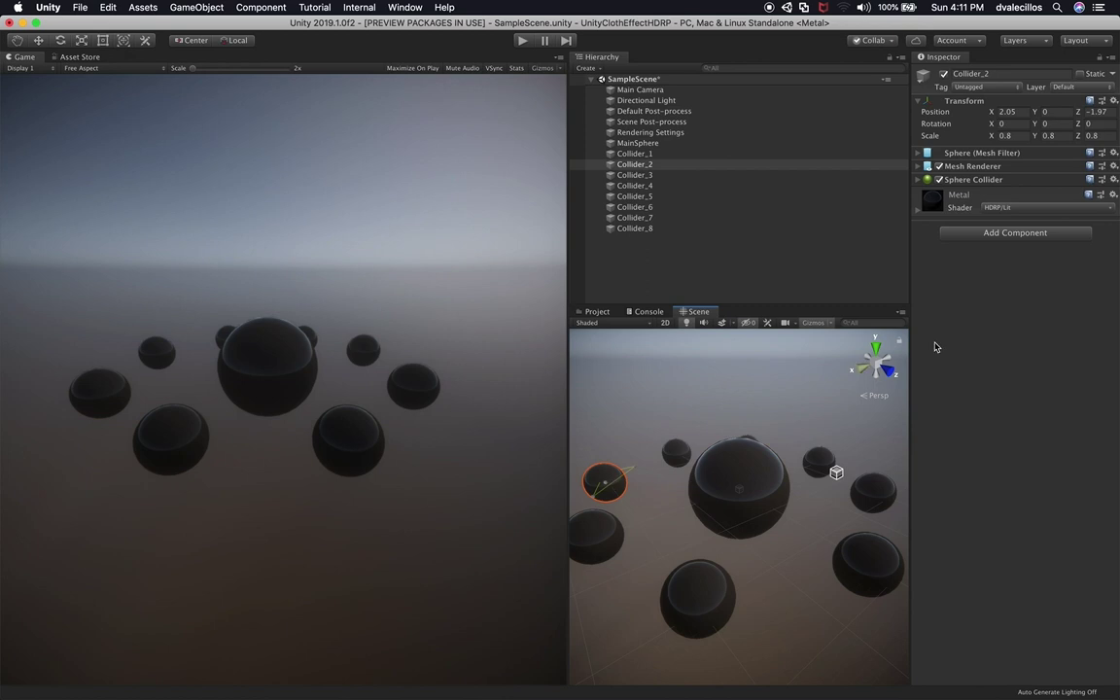
click(918, 179)
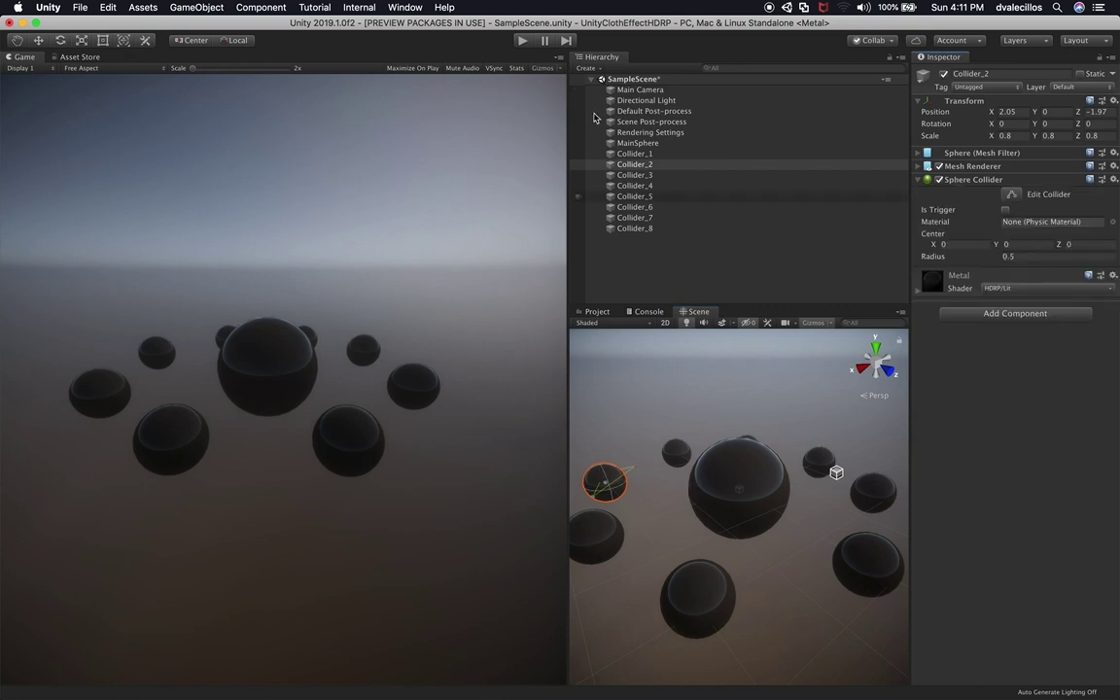
Test-play the scene with MainSphere selected, and turn off Use Gravity in its Cloth component
click(630, 142)
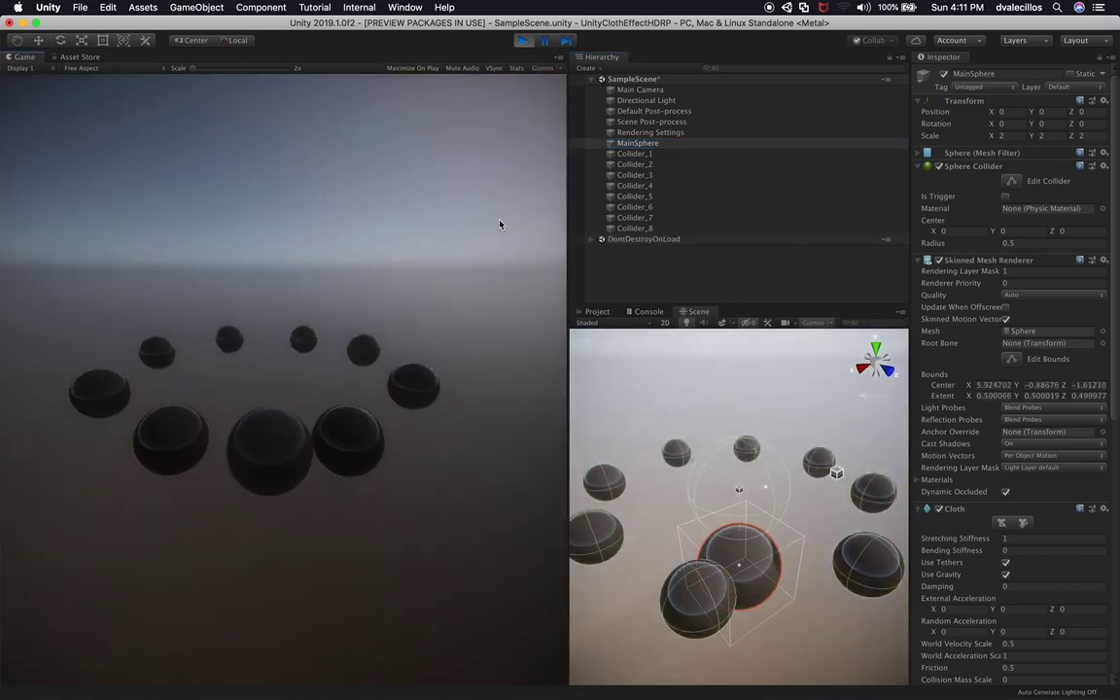
click(523, 42)
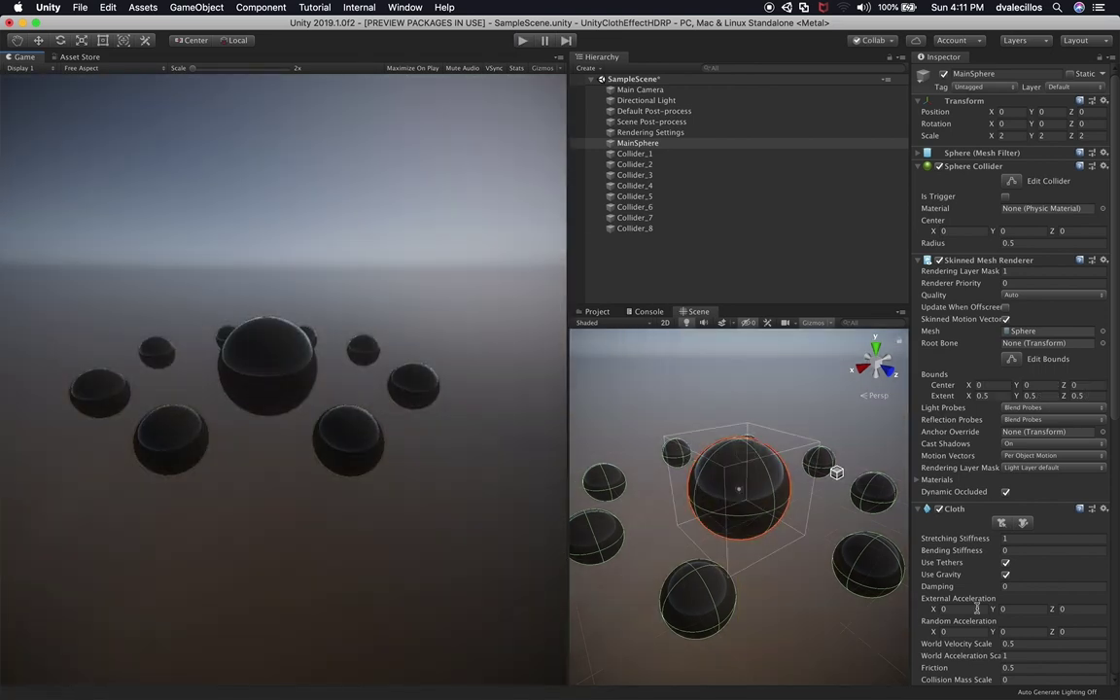
click(1005, 576)
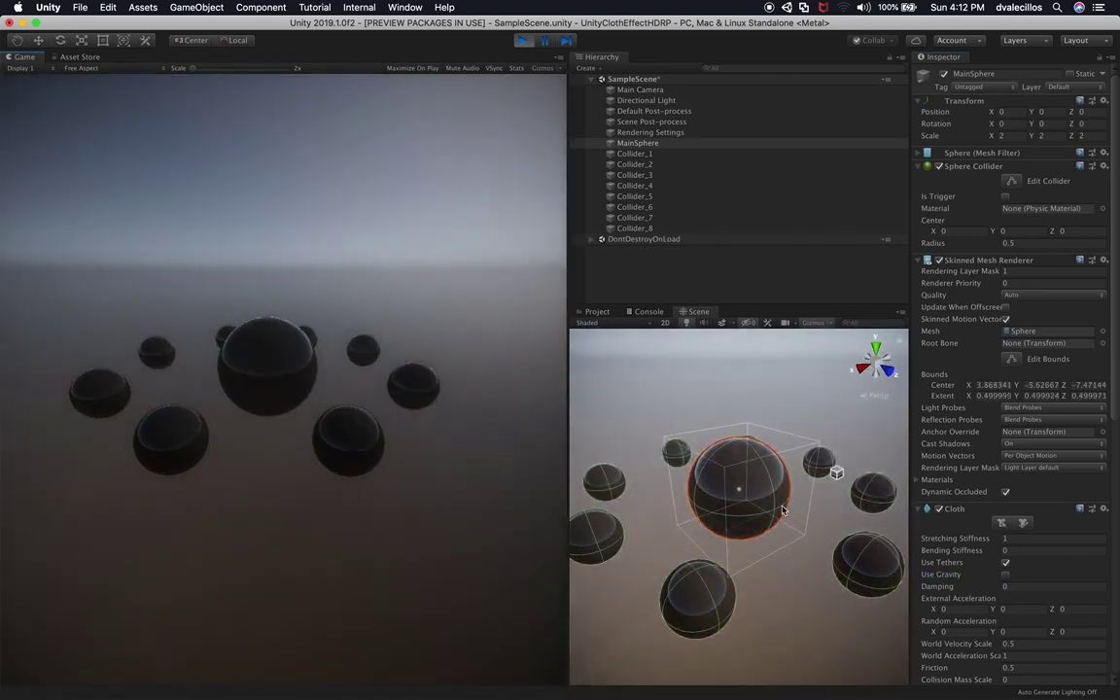
In Play mode, move Collider_5 along Z into MainSphere to about 0.38 to test the cloth collision
click(869, 571)
drag(887, 581, 740, 462)
scroll(729, 506, up, 5)
scroll(756, 506, down, 3)
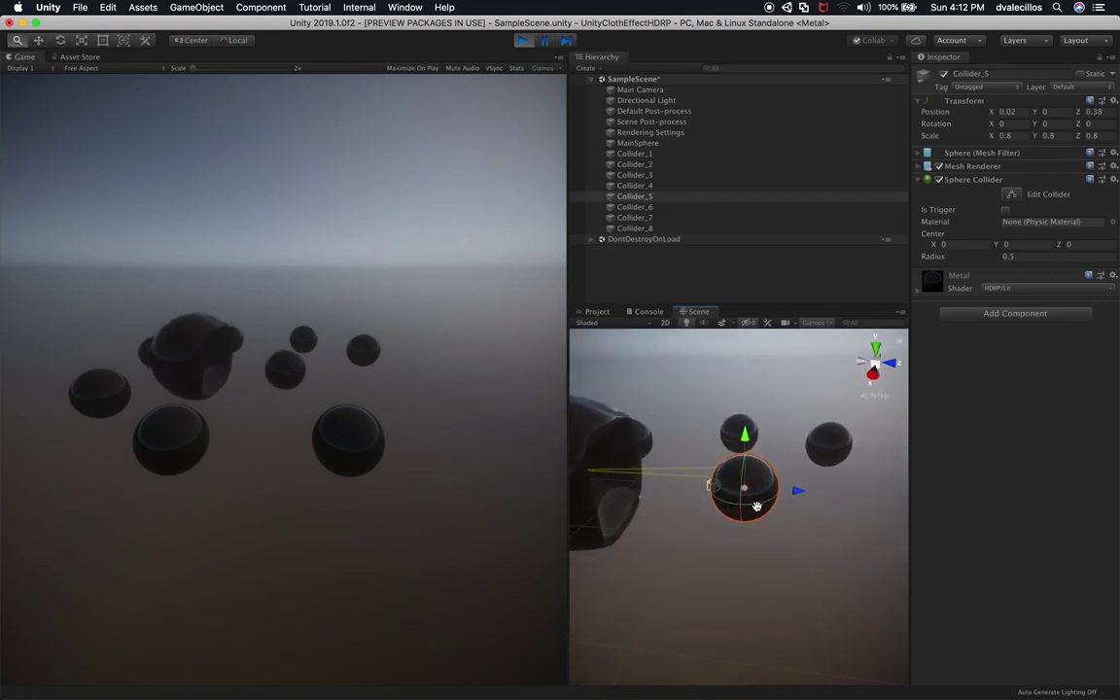
Move Collider_1 along Z to about -1.6 against the cloth sphere while the scene plays
alt+drag(756, 506, 733, 520)
click(594, 507)
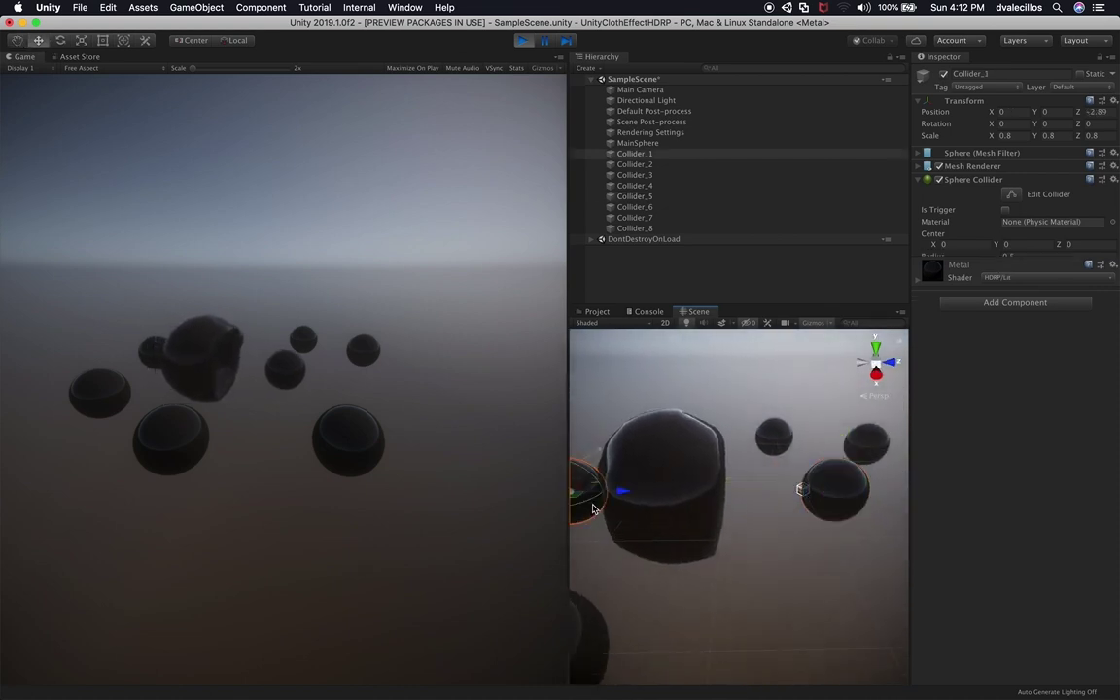
drag(622, 492, 735, 502)
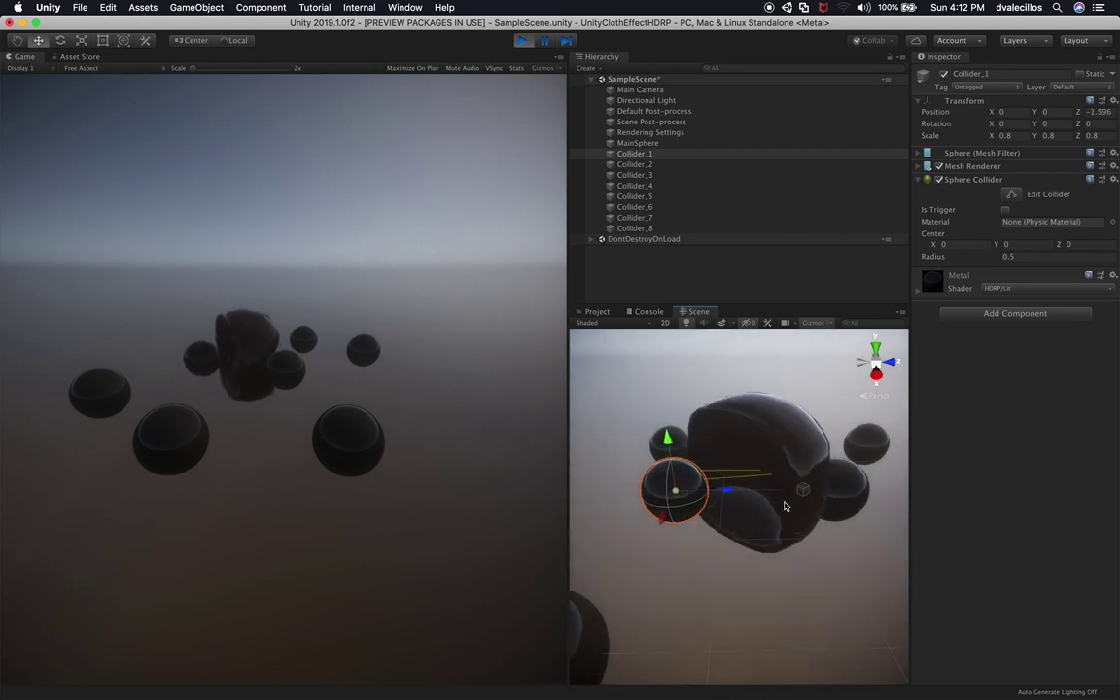
Examine the deformed cloth sphere from several angles and exit Play mode
scroll(785, 506, up, 6)
scroll(783, 494, down, 5)
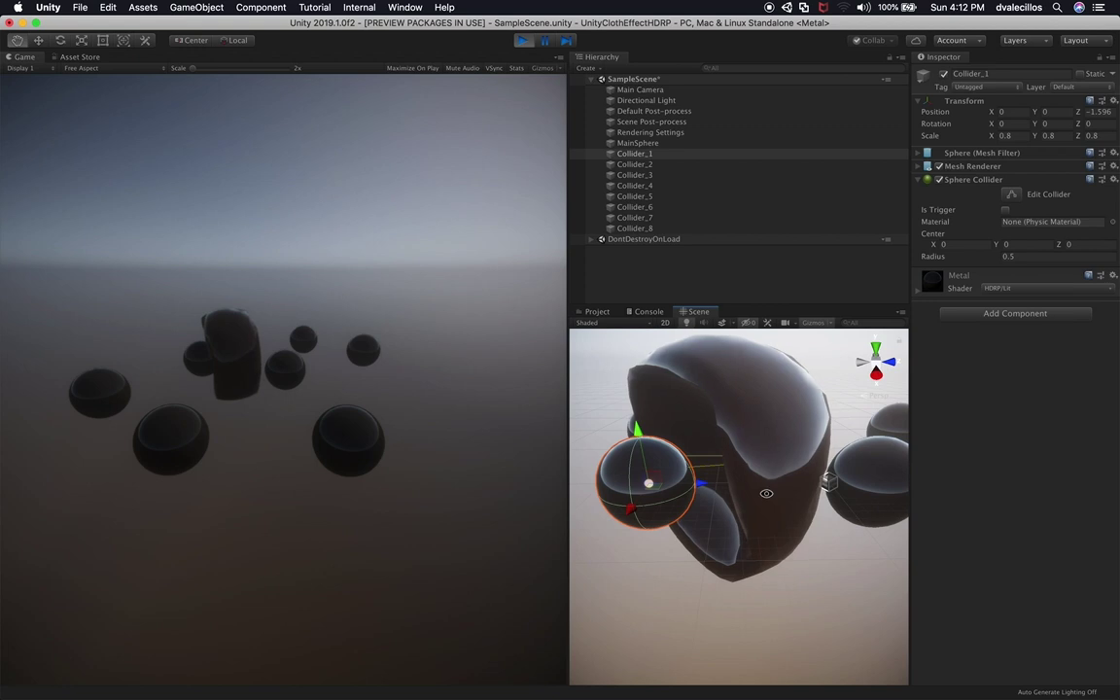
alt+drag(766, 493, 842, 491)
click(834, 453)
alt+drag(832, 448, 585, 399)
click(843, 509)
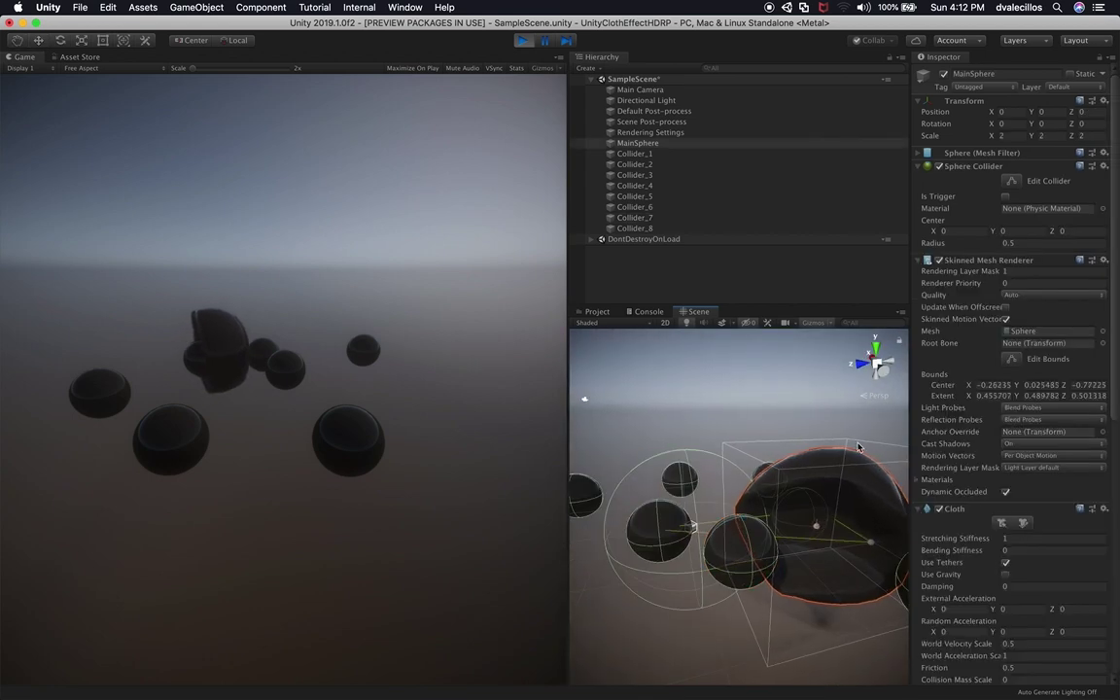
click(524, 41)
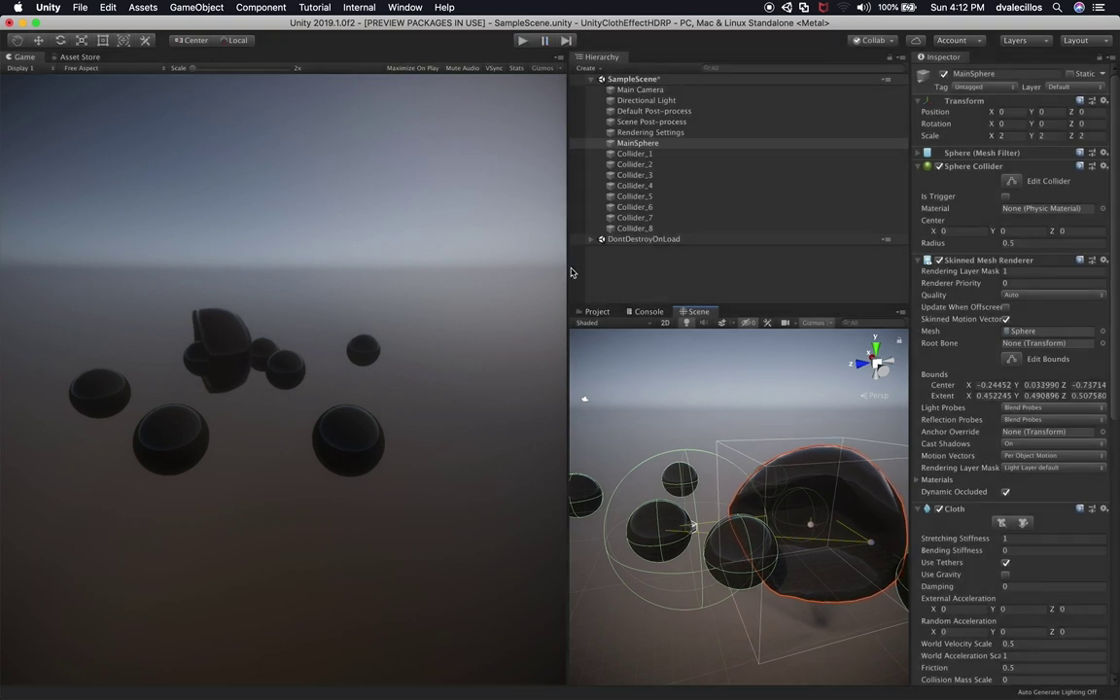
key(super+p)
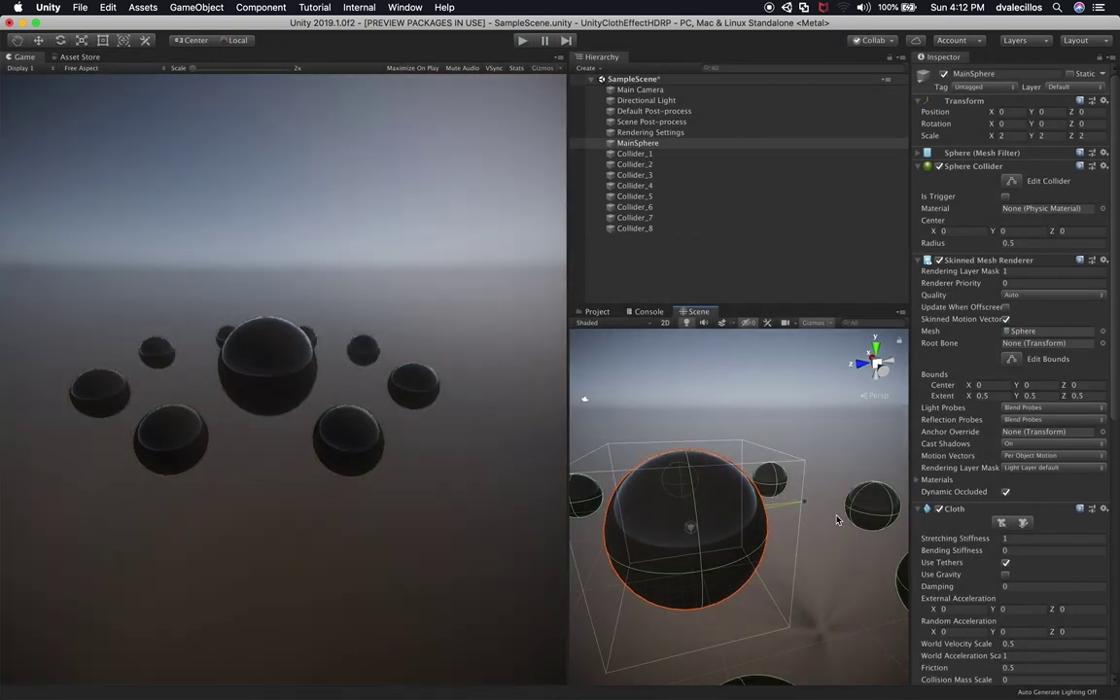
Collapse MainSphere's Skinned Mesh Renderer and set the Cloth component's Bending Stiffness to 0.8
click(963, 262)
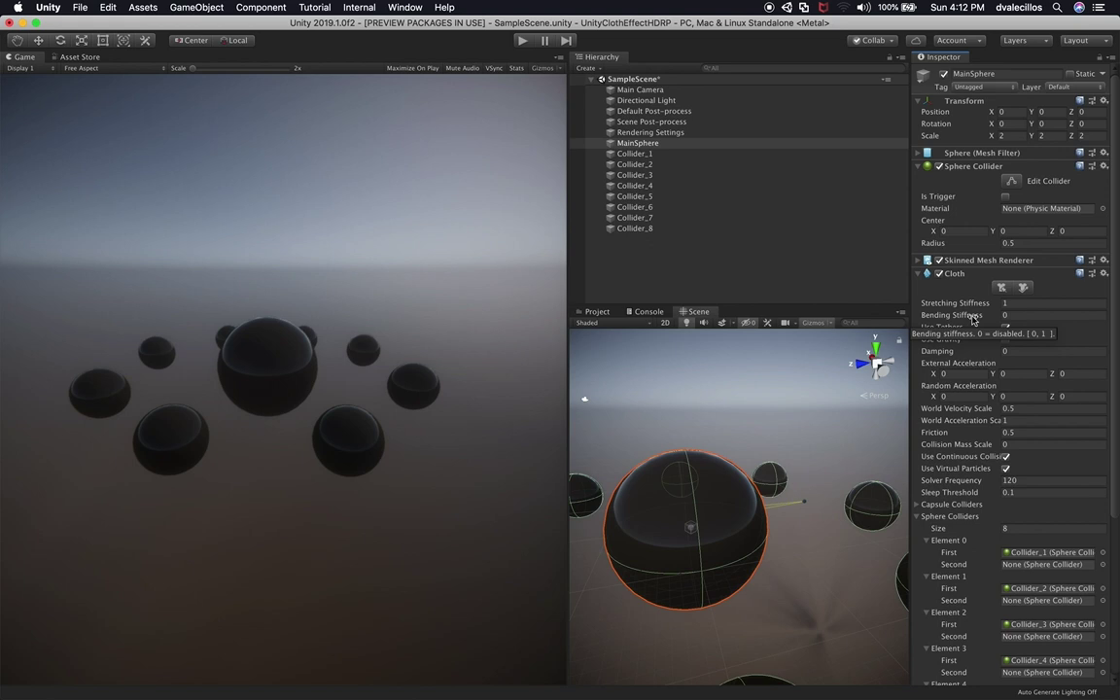
click(1024, 315)
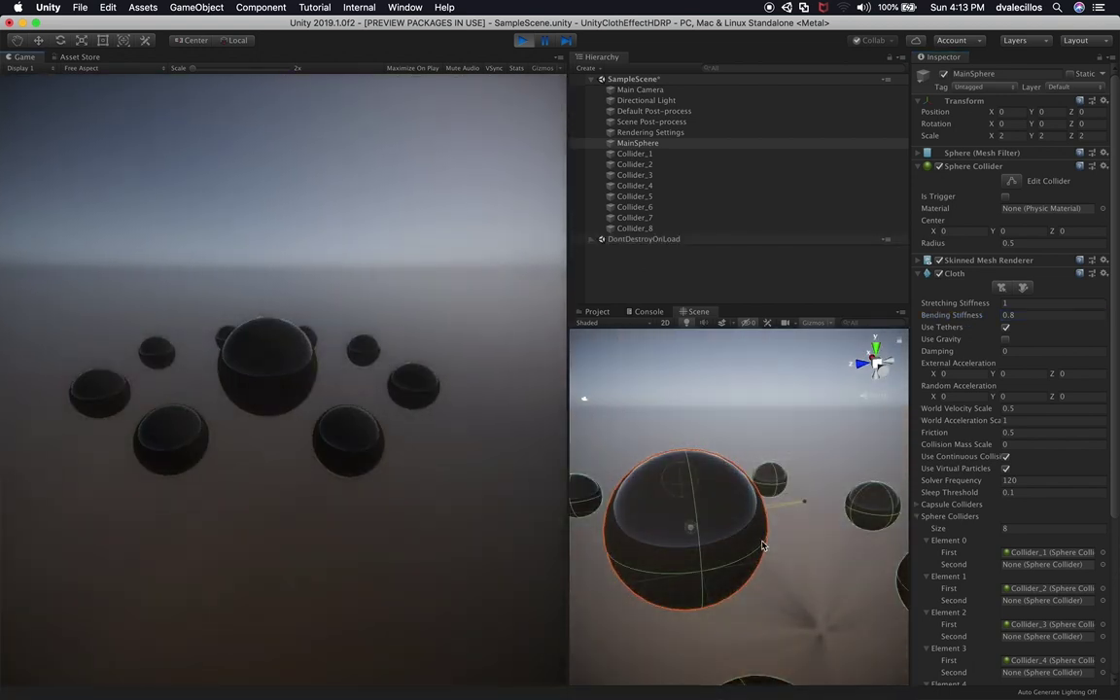
In Play mode, move Collider_7 along X through MainSphere to about 0.7 to test the stiffer cloth
scroll(762, 546, down, 5)
click(822, 604)
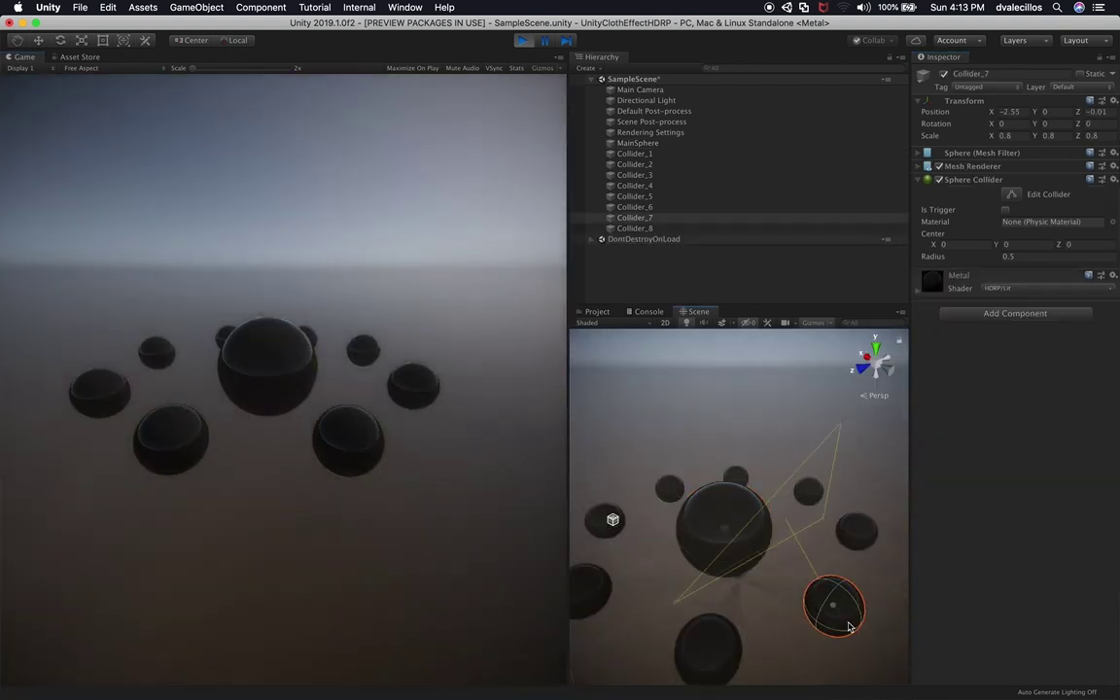
key(w)
drag(794, 583, 596, 490)
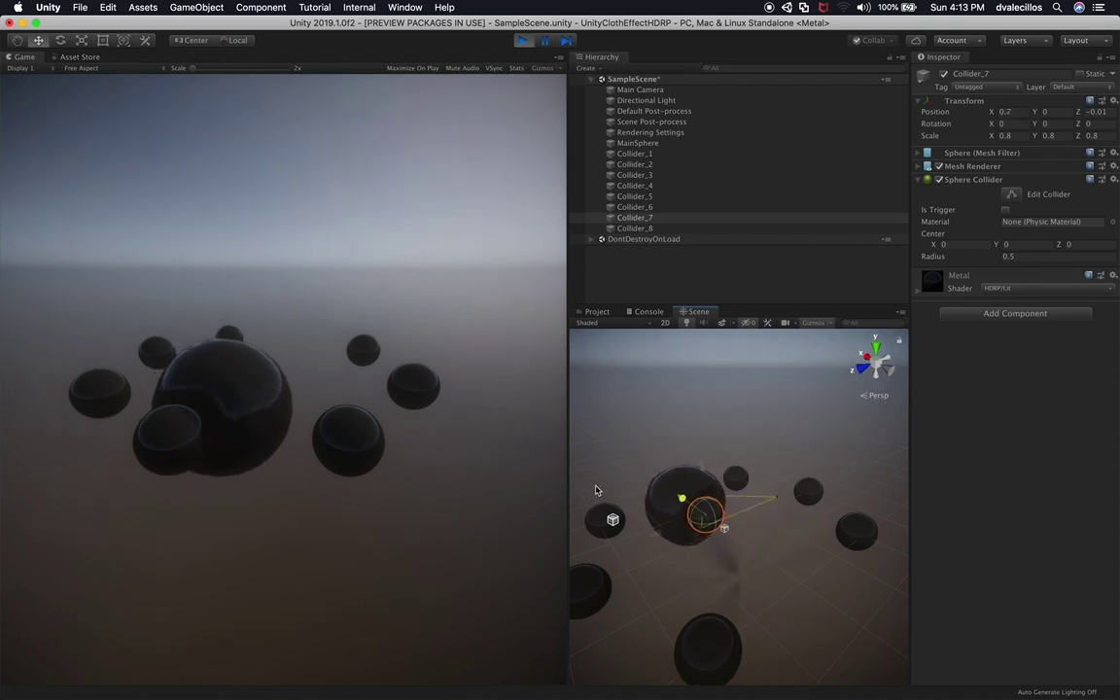
In Play mode, move Collider_5 to about X 1.81, Z 0.95 and Collider_4 to about X 2.51, Z 0.74 against MainSphere
click(616, 580)
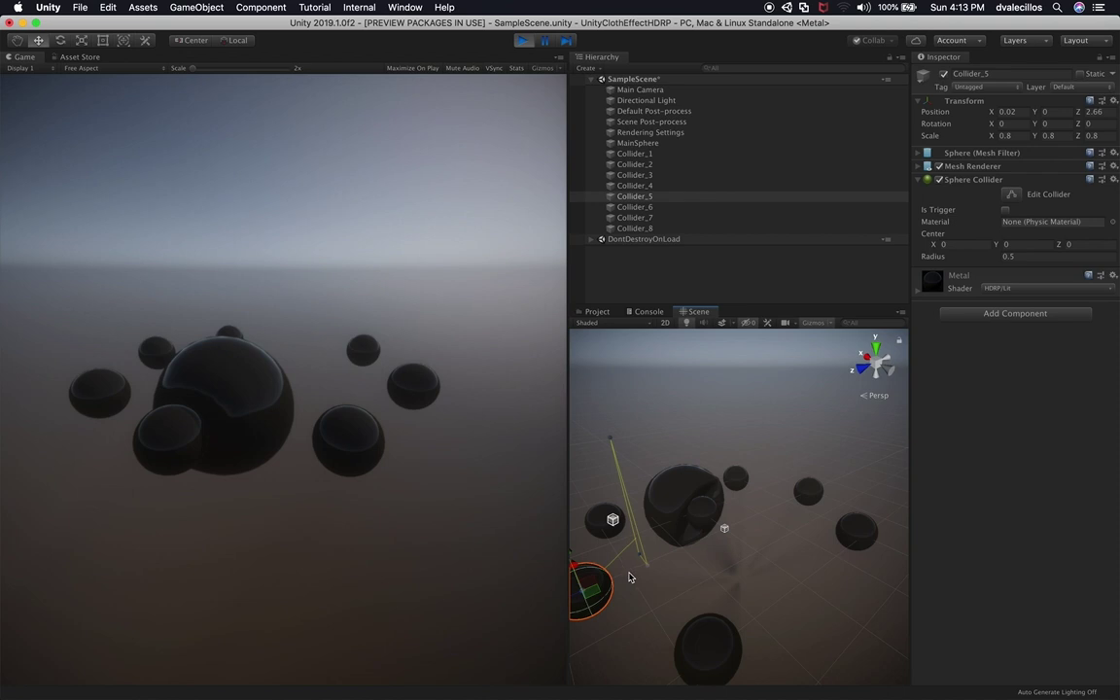
key(f)
drag(694, 525, 715, 578)
click(770, 595)
drag(750, 632, 711, 531)
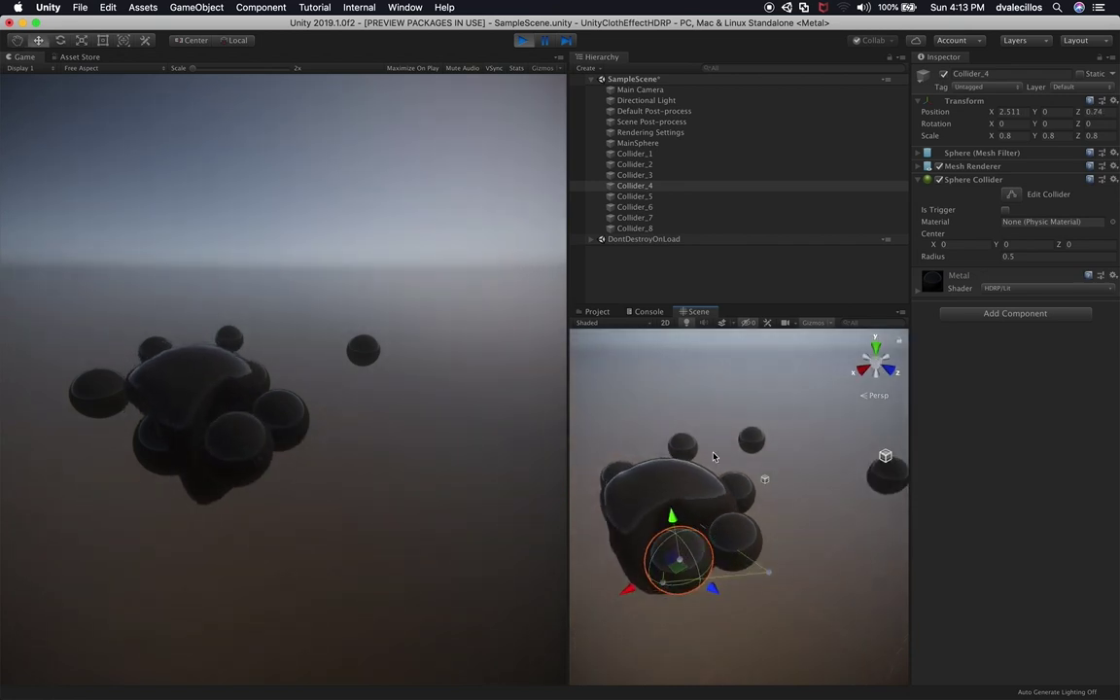
Move Collider_7 to about X 2.35 above the cloth, and lower it onto the surface at about Y 0.87
click(741, 478)
drag(731, 457, 635, 426)
drag(625, 370, 702, 482)
scroll(702, 473, up, 8)
key(f)
alt+drag(755, 517, 758, 452)
drag(723, 417, 670, 430)
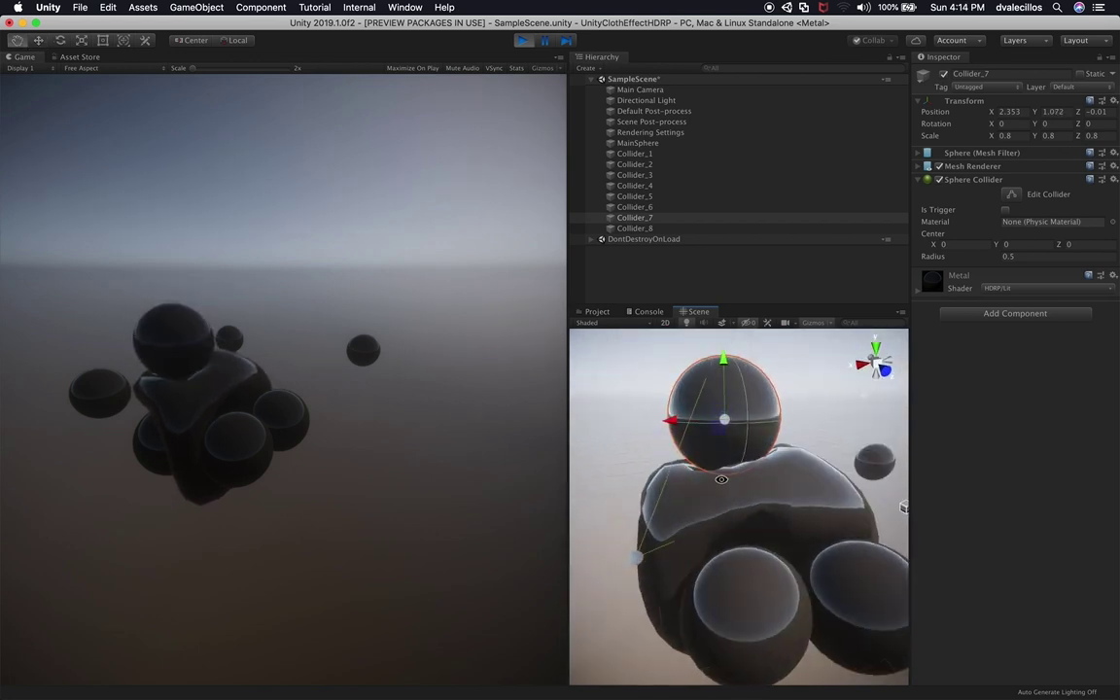
drag(728, 352, 729, 393)
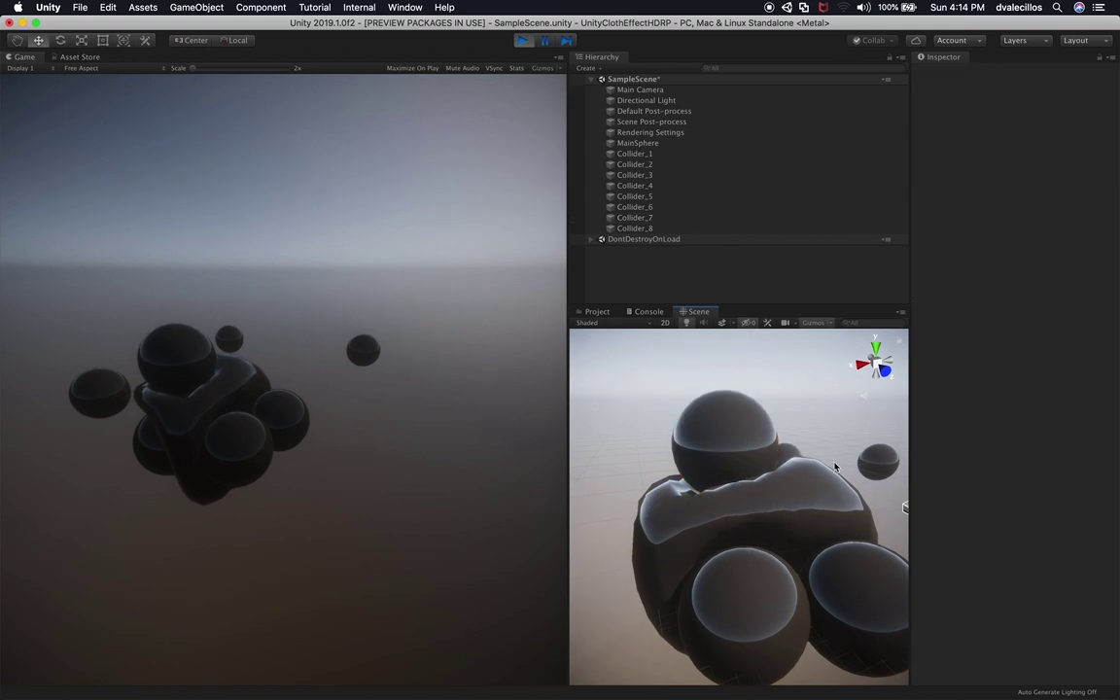
Test MainSphere's Cloth Stretching Stiffness at 1 by nudging Collider_7 vertically against the cloth
click(745, 448)
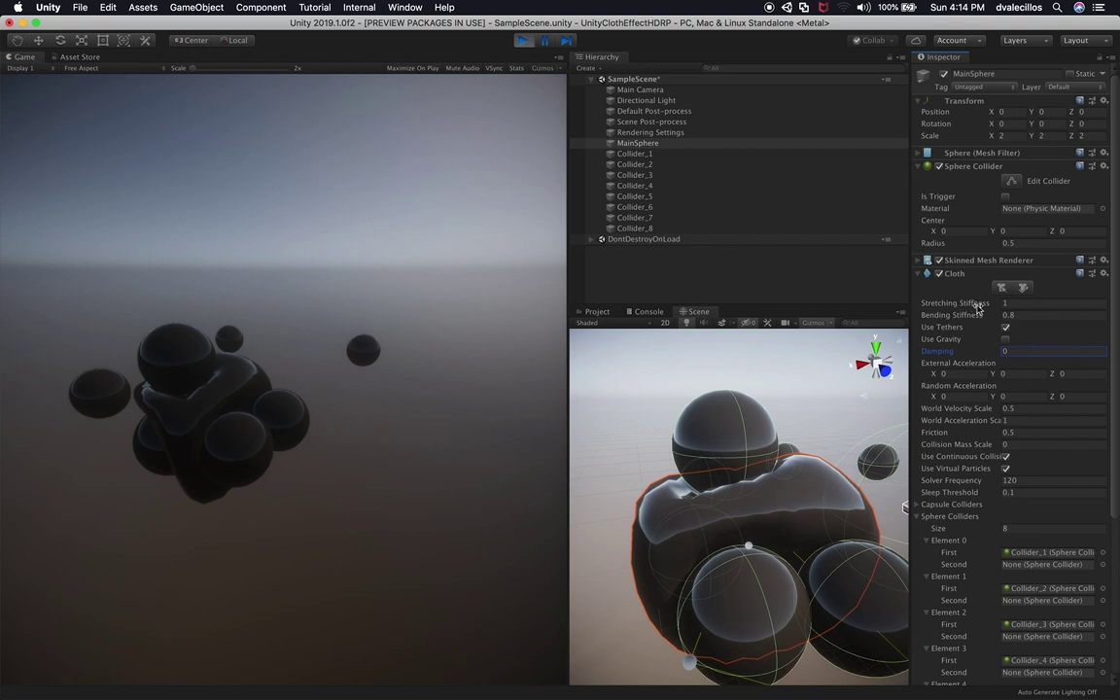
drag(980, 306, 963, 307)
click(735, 418)
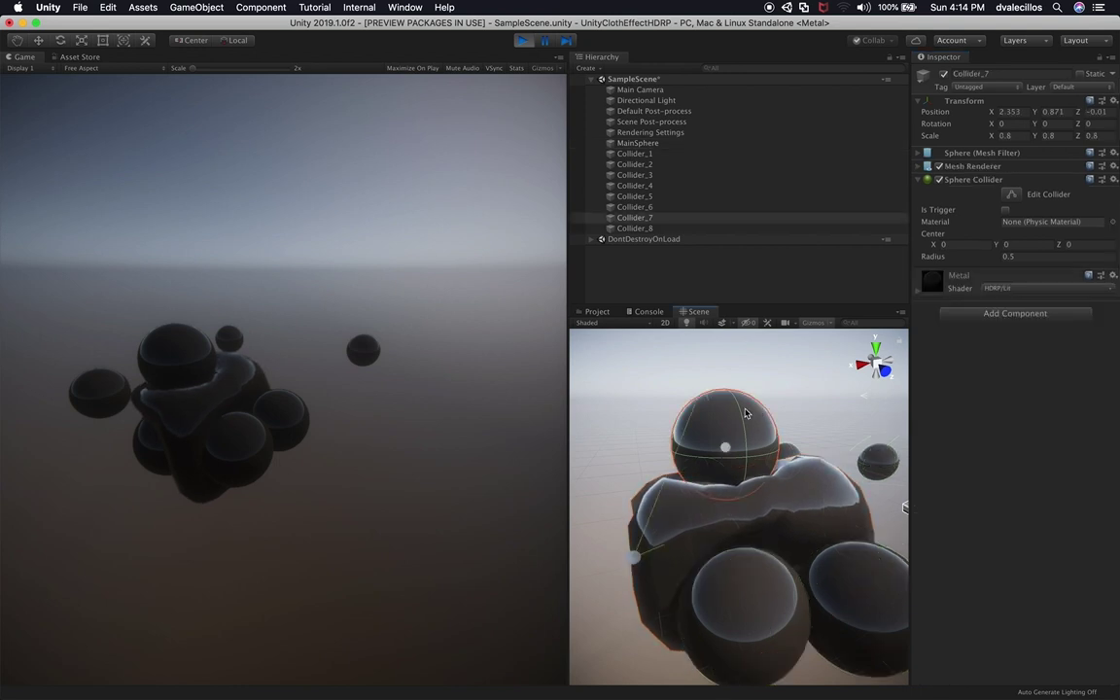
mouse_move(724, 394)
mouse_down()
mouse_move(726, 326)
mouse_move(724, 394)
mouse_move(728, 338)
mouse_move(735, 381)
mouse_move(689, 423)
mouse_move(719, 394)
mouse_move(725, 425)
mouse_move(725, 350)
mouse_move(725, 393)
mouse_up()
click(796, 484)
click(973, 304)
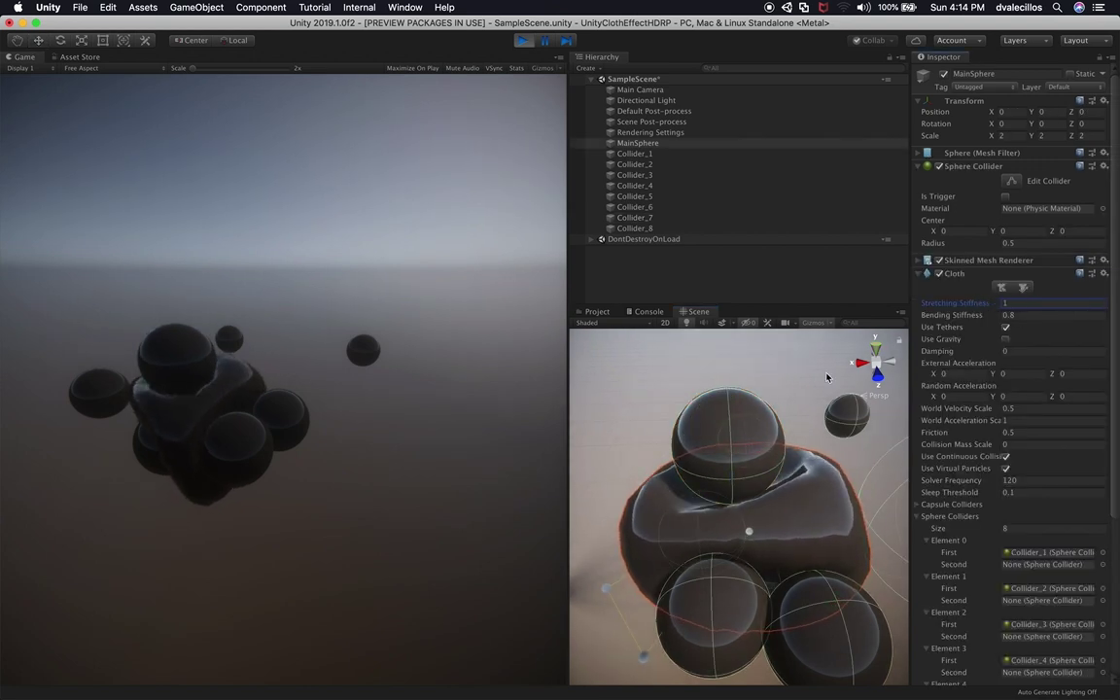
click(730, 414)
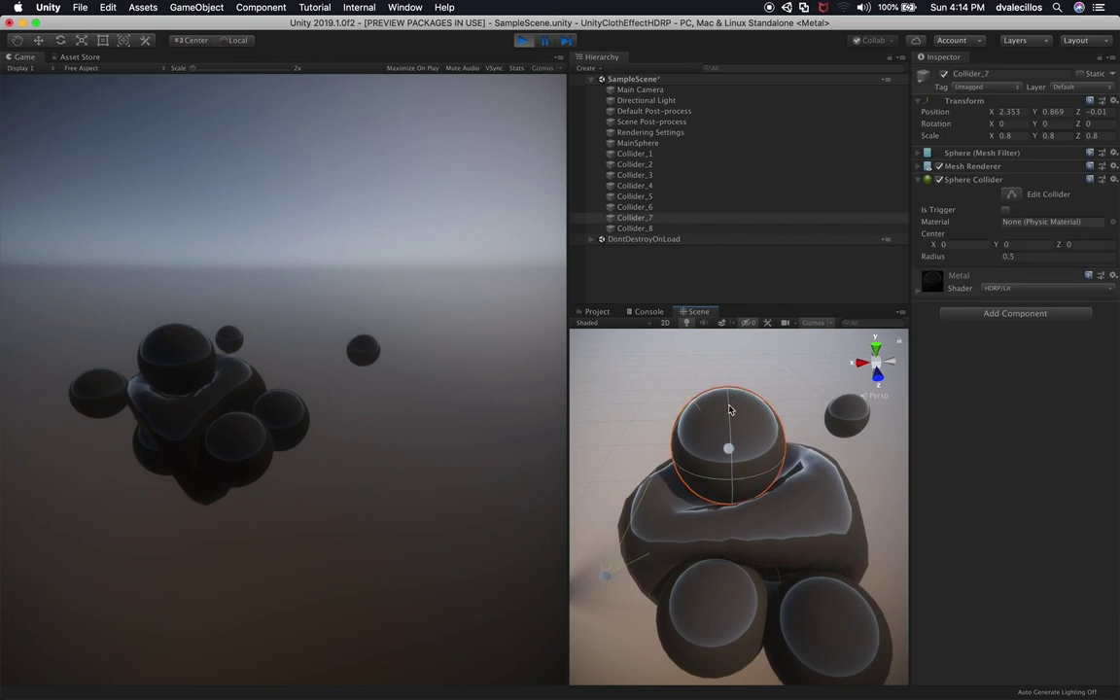
mouse_move(730, 412)
mouse_down()
mouse_move(726, 373)
mouse_move(726, 426)
mouse_up()
Set MainSphere's Bending Stiffness to 0 and nudge Collider_7 down into the cloth to test it
click(842, 537)
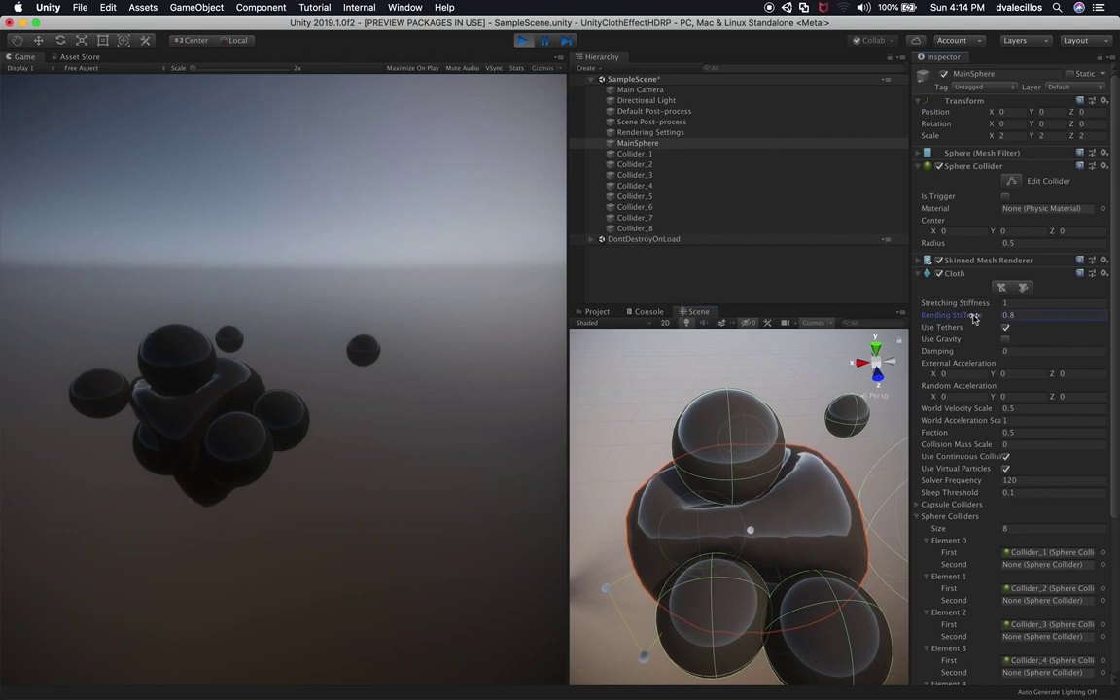
drag(961, 320, 951, 322)
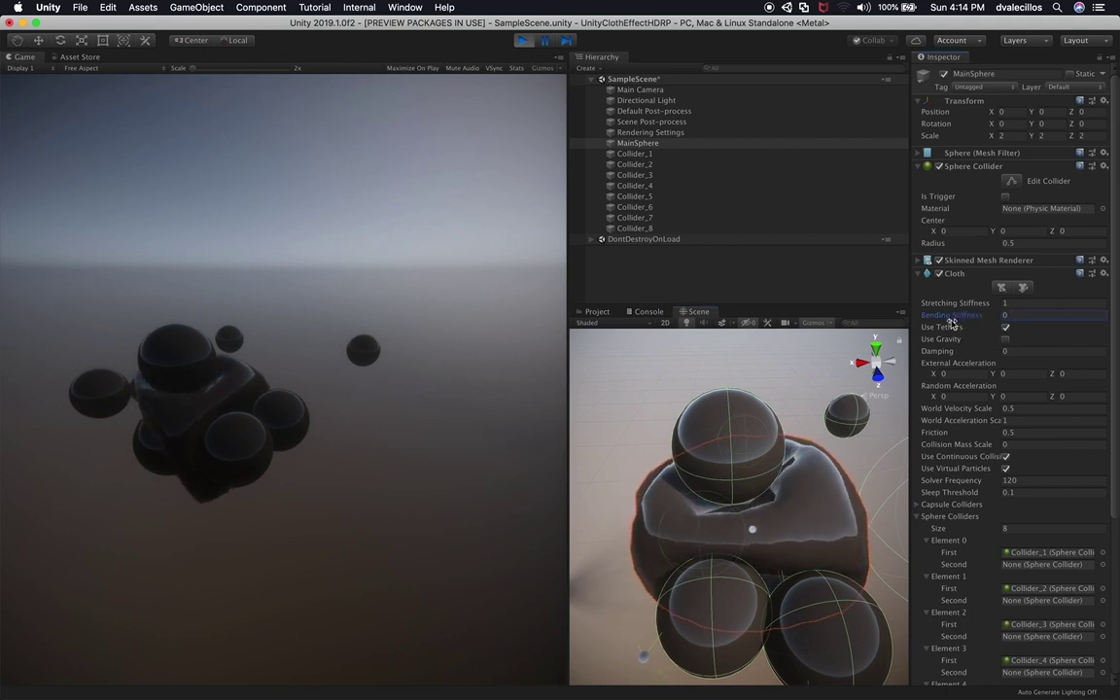
click(727, 437)
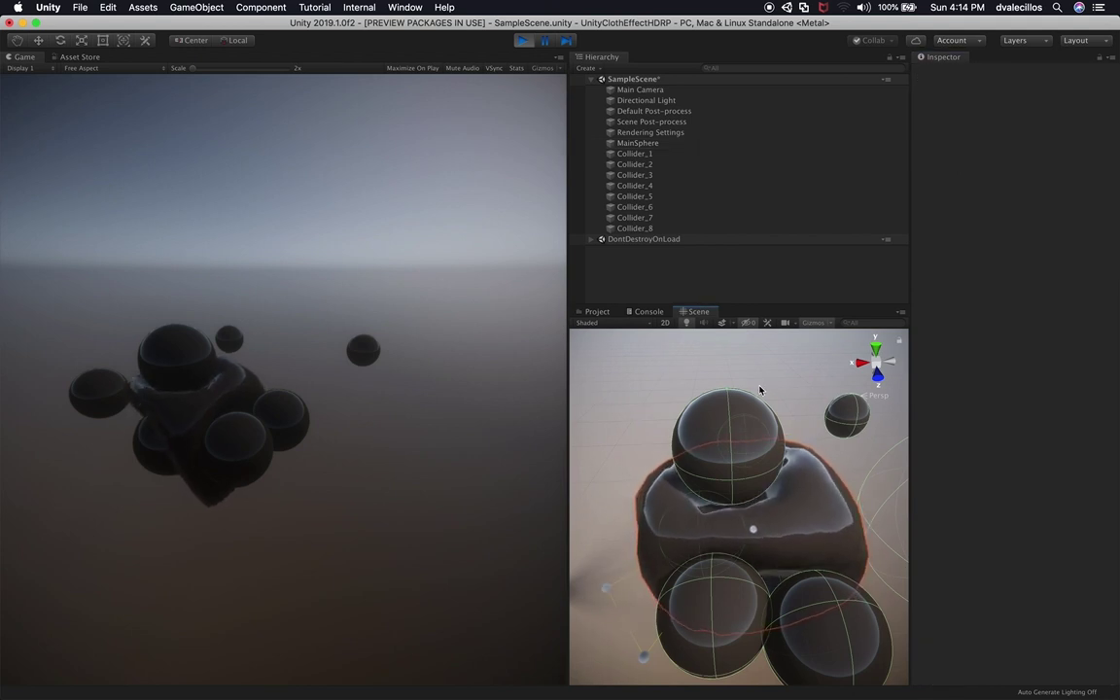
mouse_move(727, 403)
mouse_down()
mouse_move(725, 353)
mouse_move(726, 407)
mouse_up()
Set MainSphere's Bending Stiffness to 0.9 and raise Collider_7 to about Y 0.92 to test the cloth
click(738, 441)
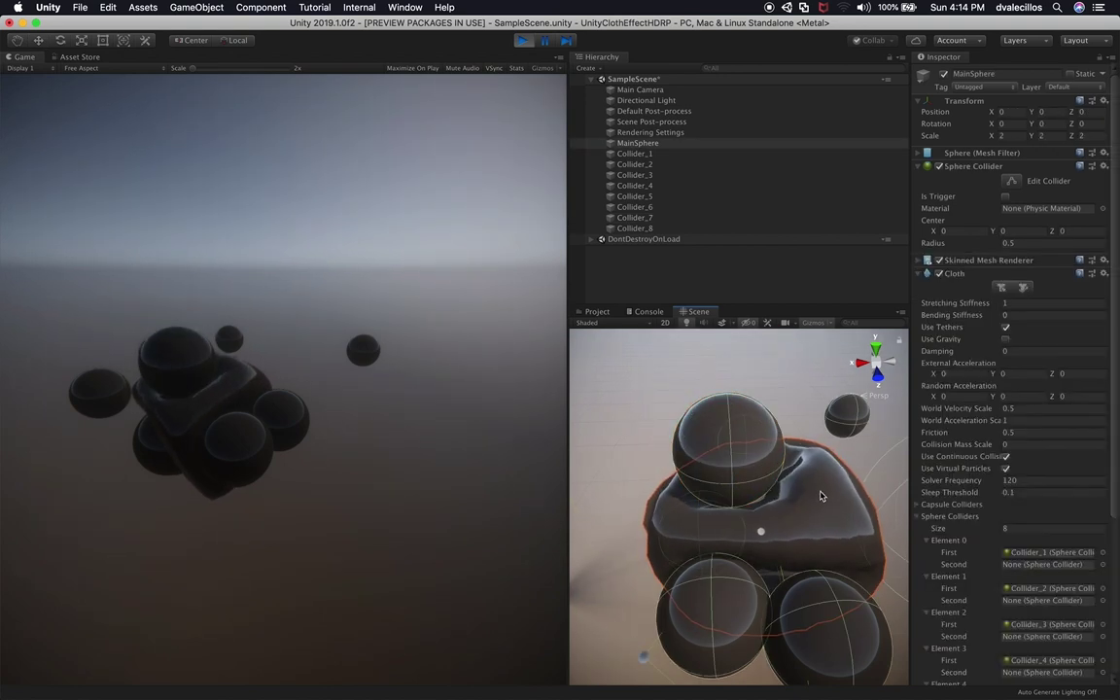
click(1030, 317)
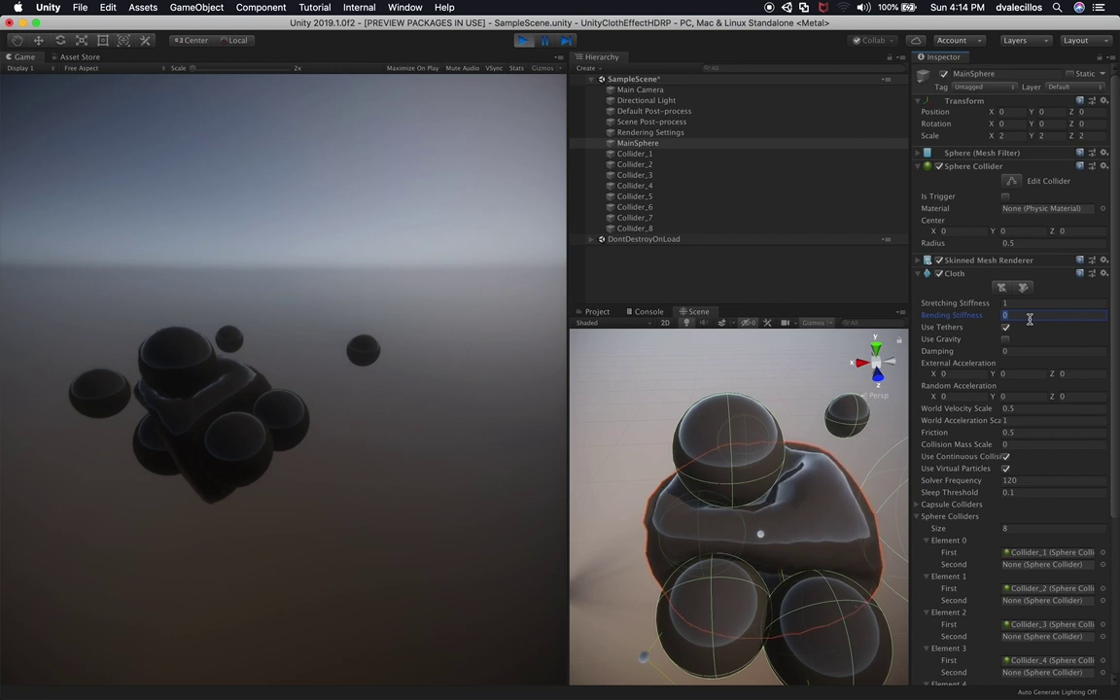
click(752, 436)
key(w)
mouse_move(723, 409)
mouse_down()
mouse_move(722, 345)
mouse_move(722, 400)
mouse_up()
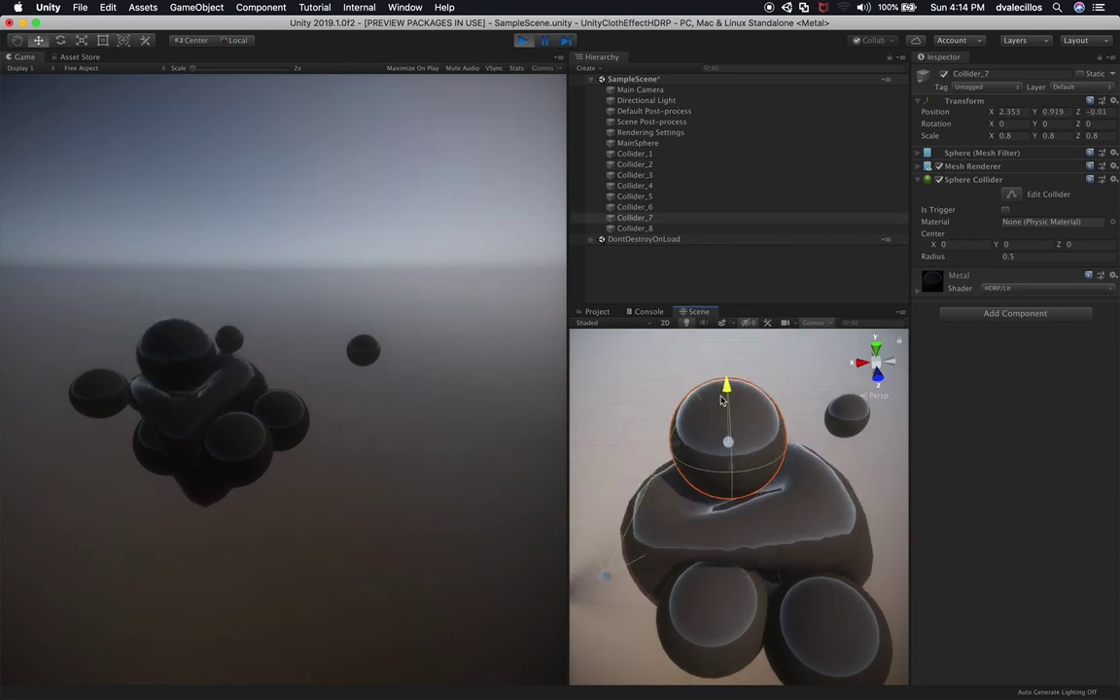
Reduce MainSphere's Stretching Stiffness to 0 and lower Collider_7 slightly into the cloth
click(708, 437)
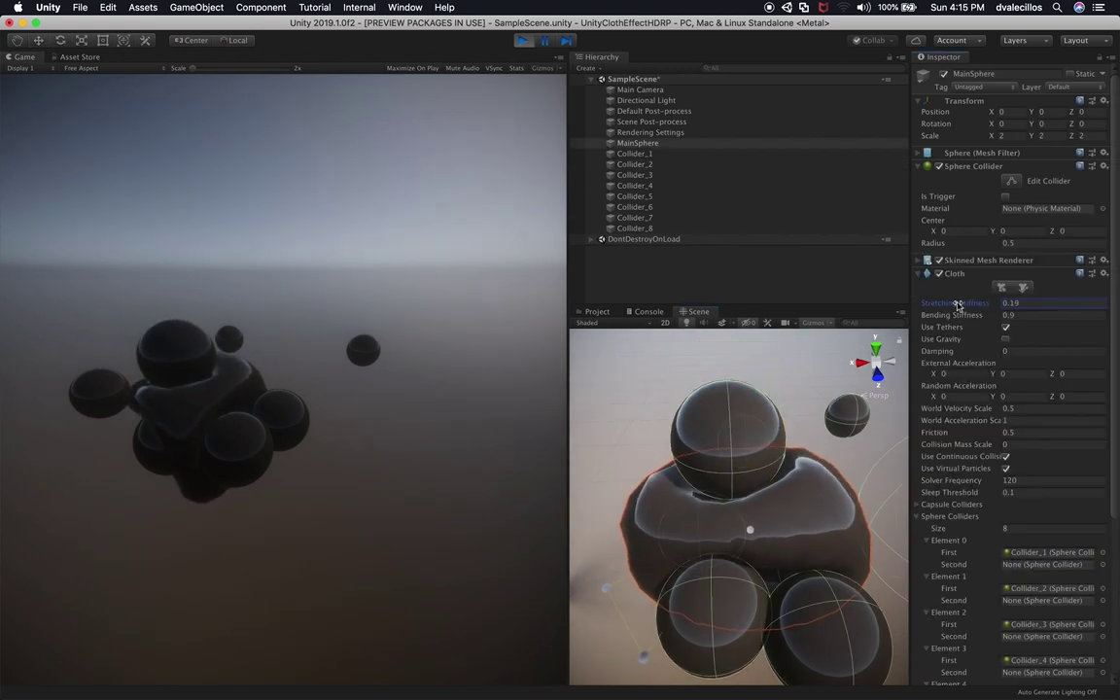
click(751, 423)
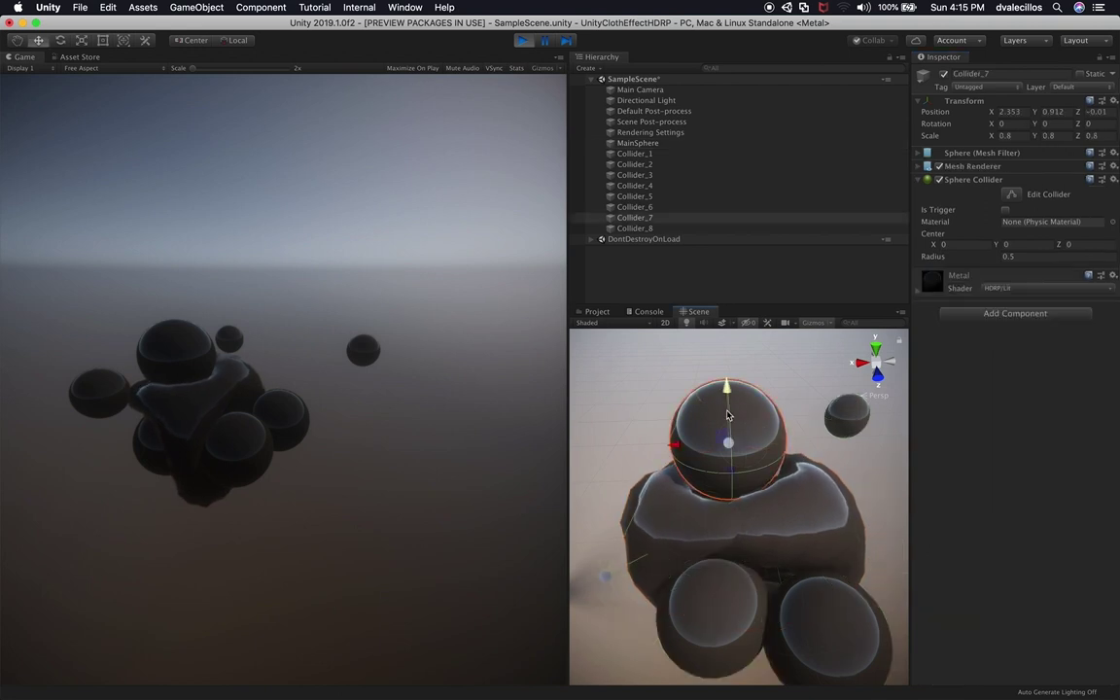
mouse_move(727, 392)
mouse_down()
mouse_move(727, 336)
mouse_move(727, 398)
mouse_up()
click(822, 511)
Pull Collider_5 away from MainSphere along X, and move Collider_4 outward along Z
scroll(822, 544, down, 5)
click(773, 574)
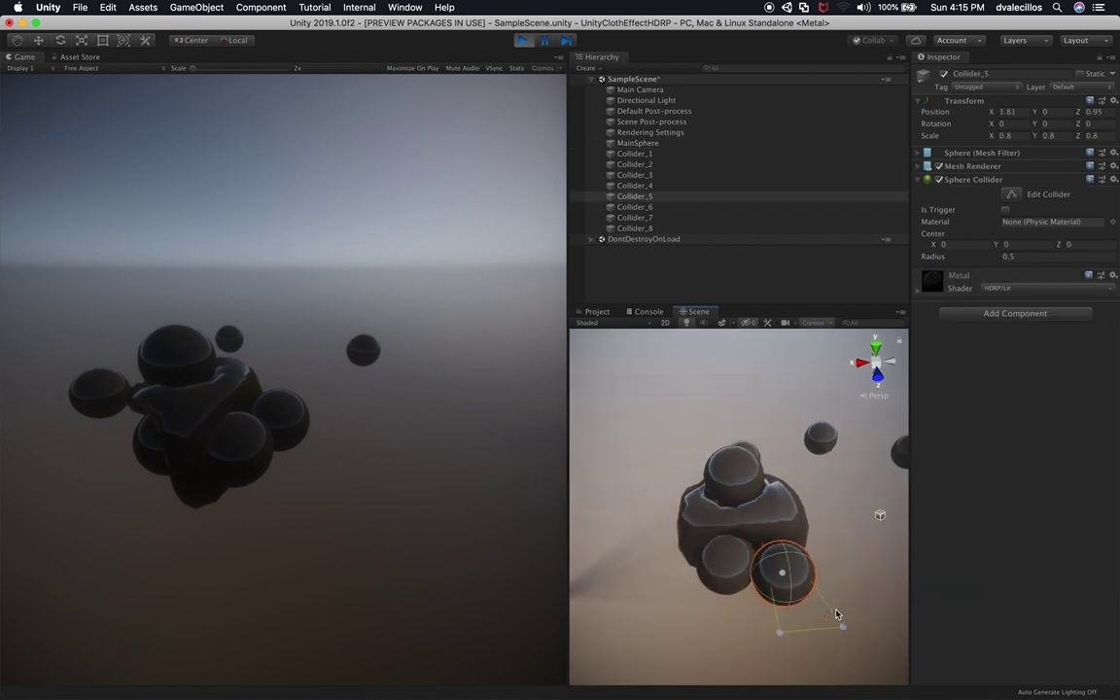
key(w)
drag(754, 572, 822, 562)
click(737, 549)
drag(732, 599, 778, 516)
Review MainSphere's Cloth settings, including Use Tethers and the sphere collider list
click(764, 522)
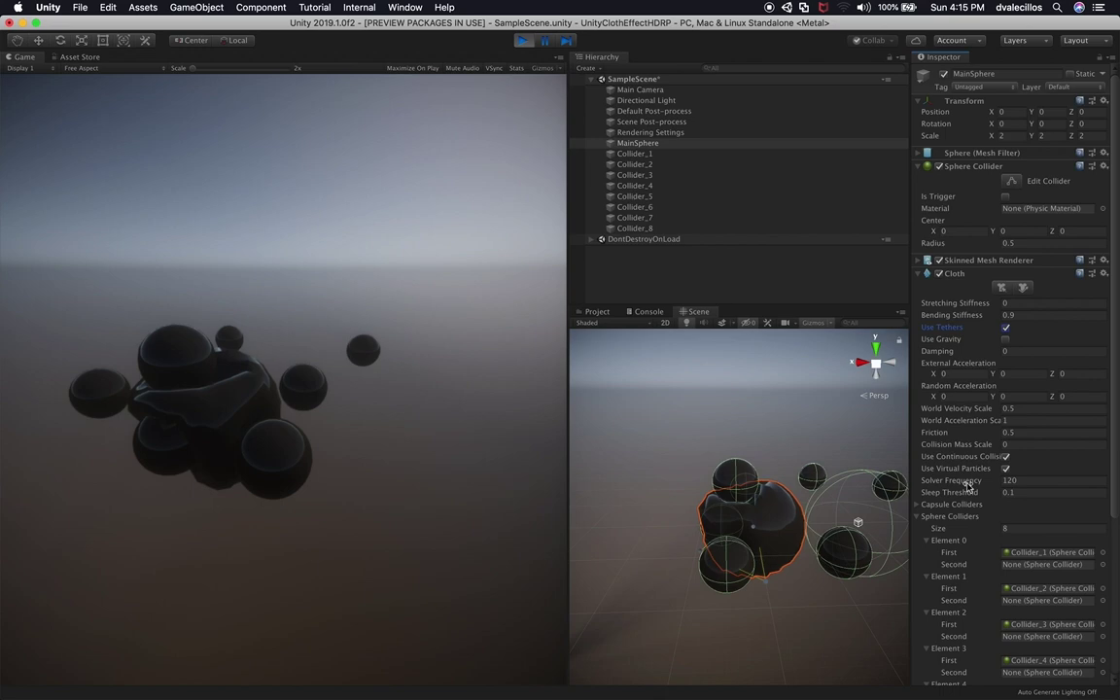
scroll(967, 485, down, 10)
scroll(967, 485, up, 10)
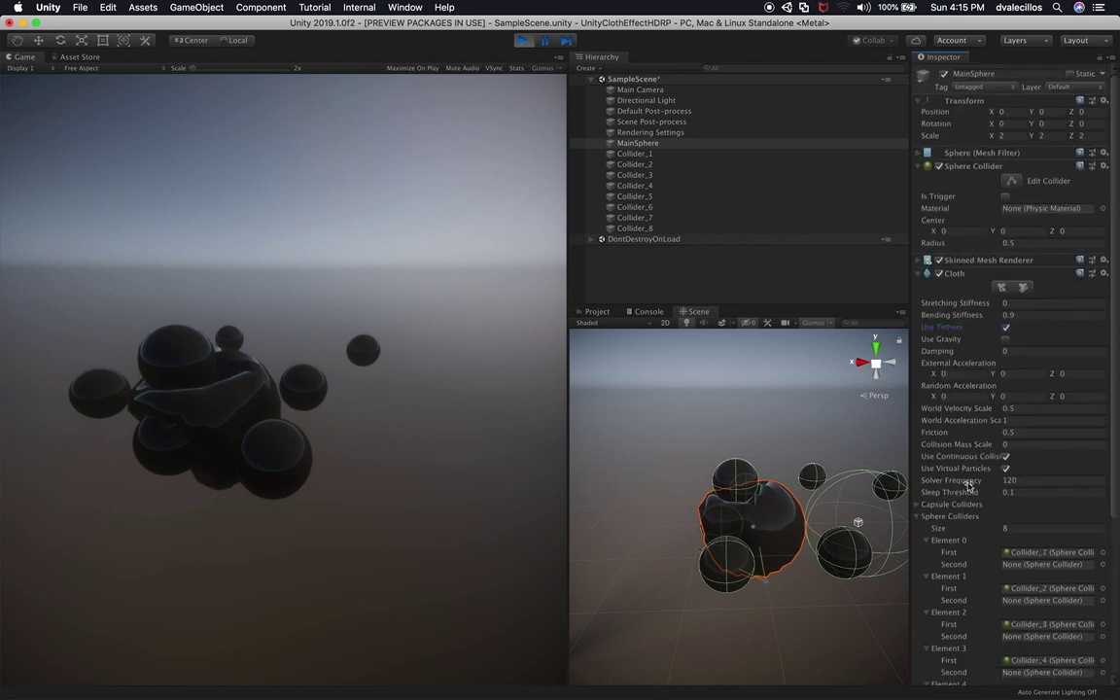